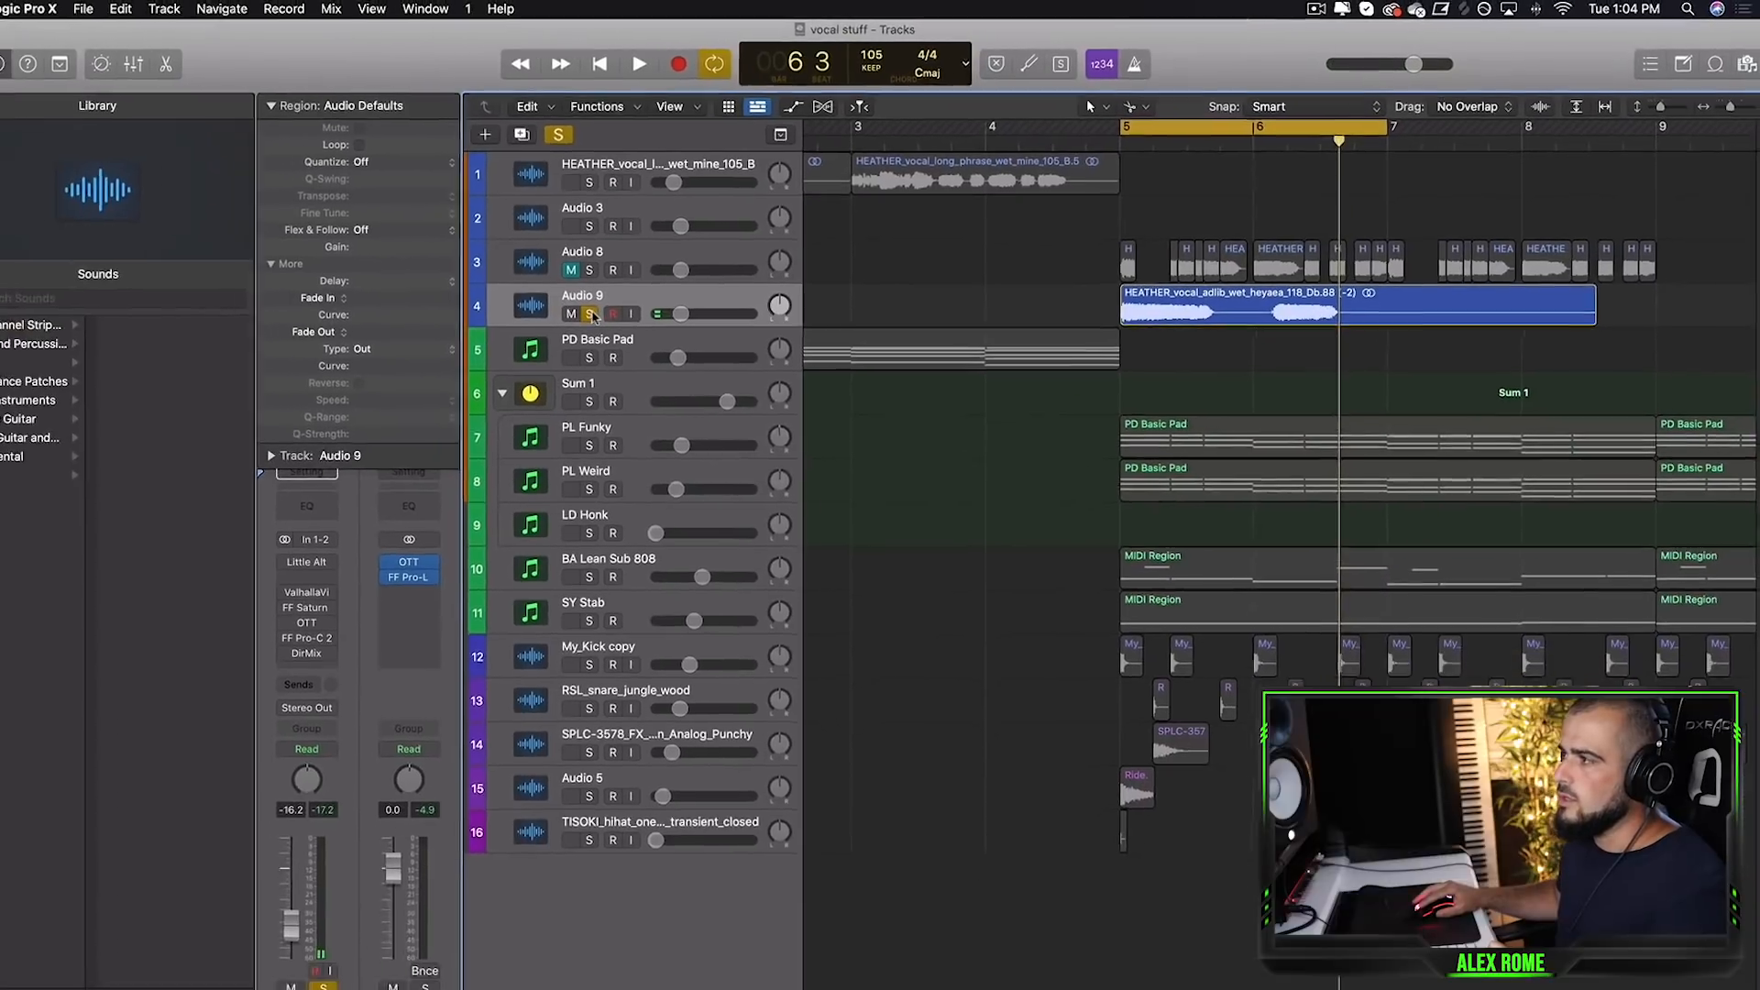
Step: Unsolo the Audio 9 track, set the cycle range to bars 3 to 7 and play the start of the section
click(459, 354)
drag(878, 120, 1389, 121)
key(space)
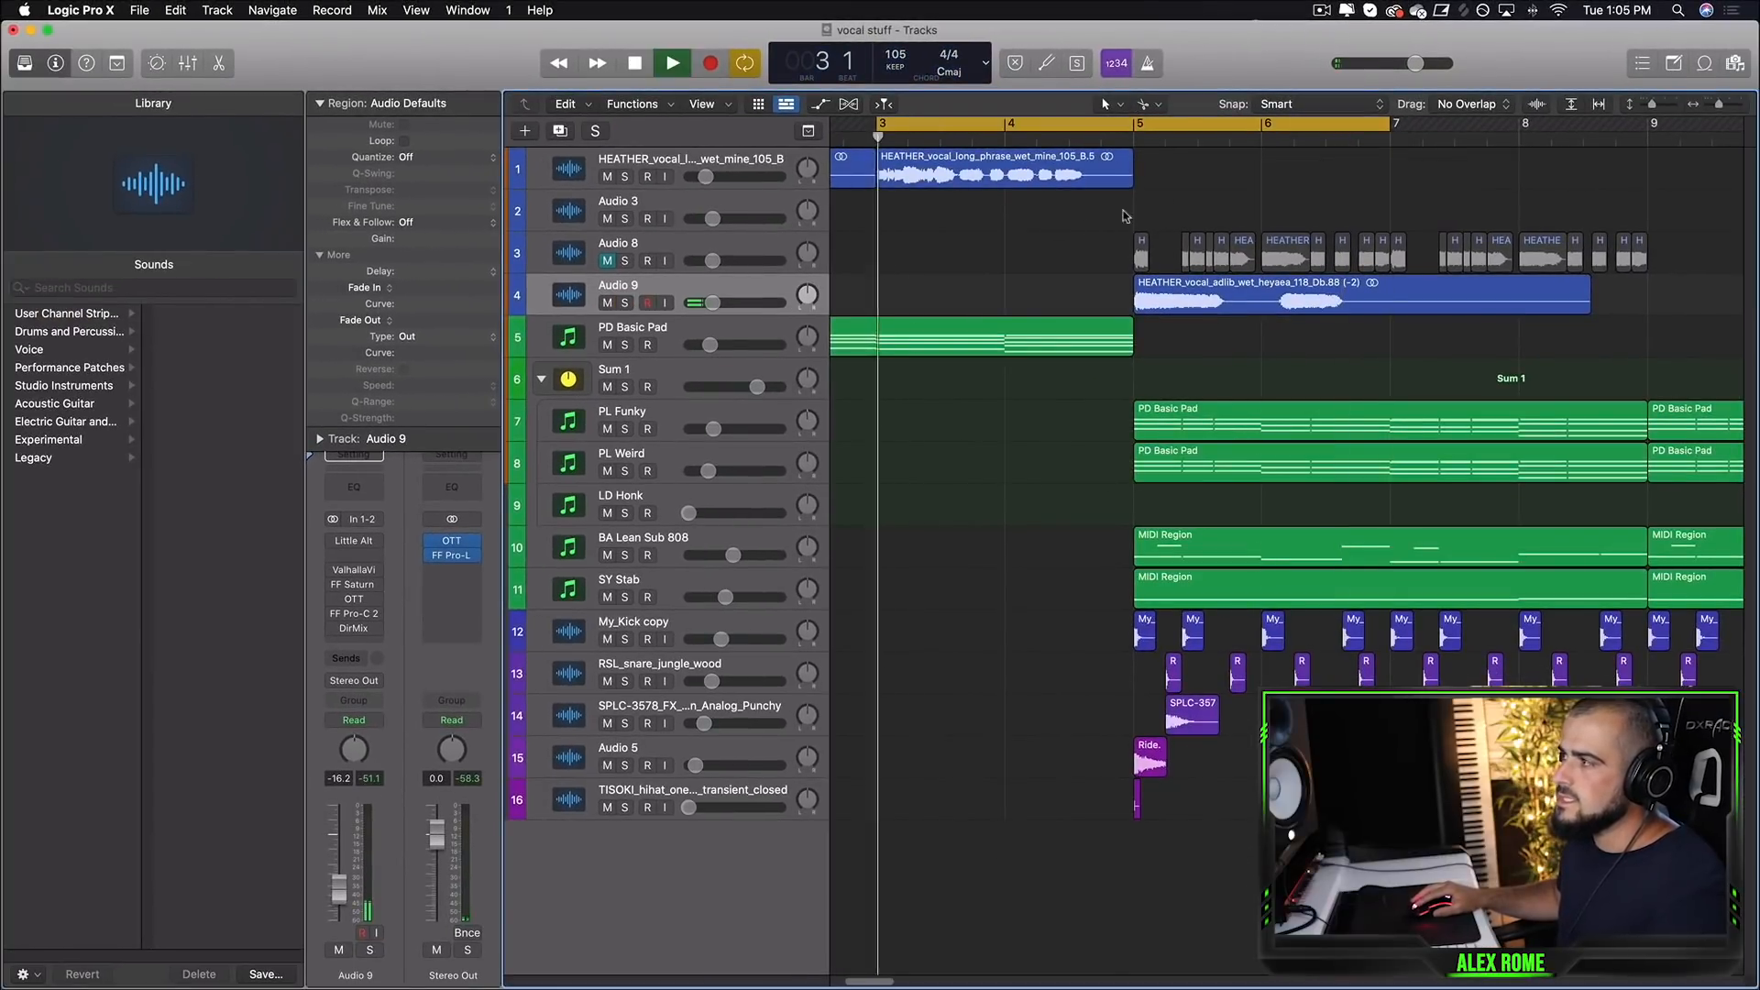
key(space)
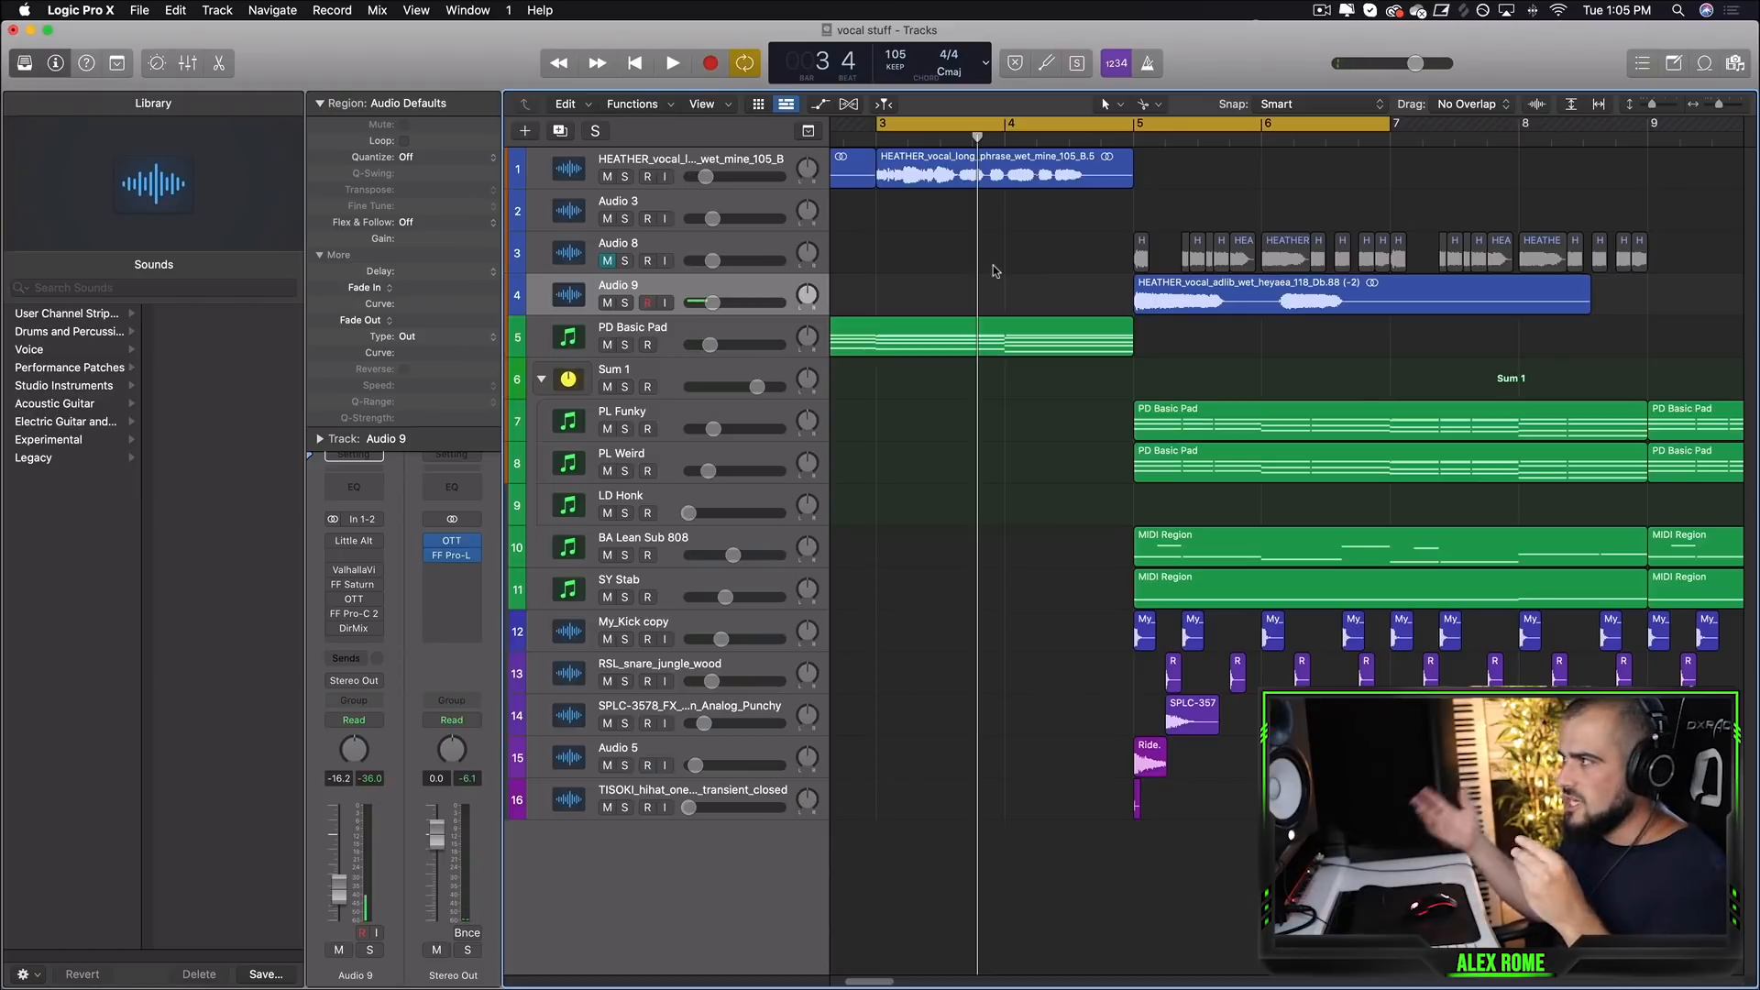
Step: Select the vocal ad-lib region on Audio 9 and set a short cycle range inside bar 5
drag(1135, 121, 1262, 122)
drag(1719, 104, 1721, 104)
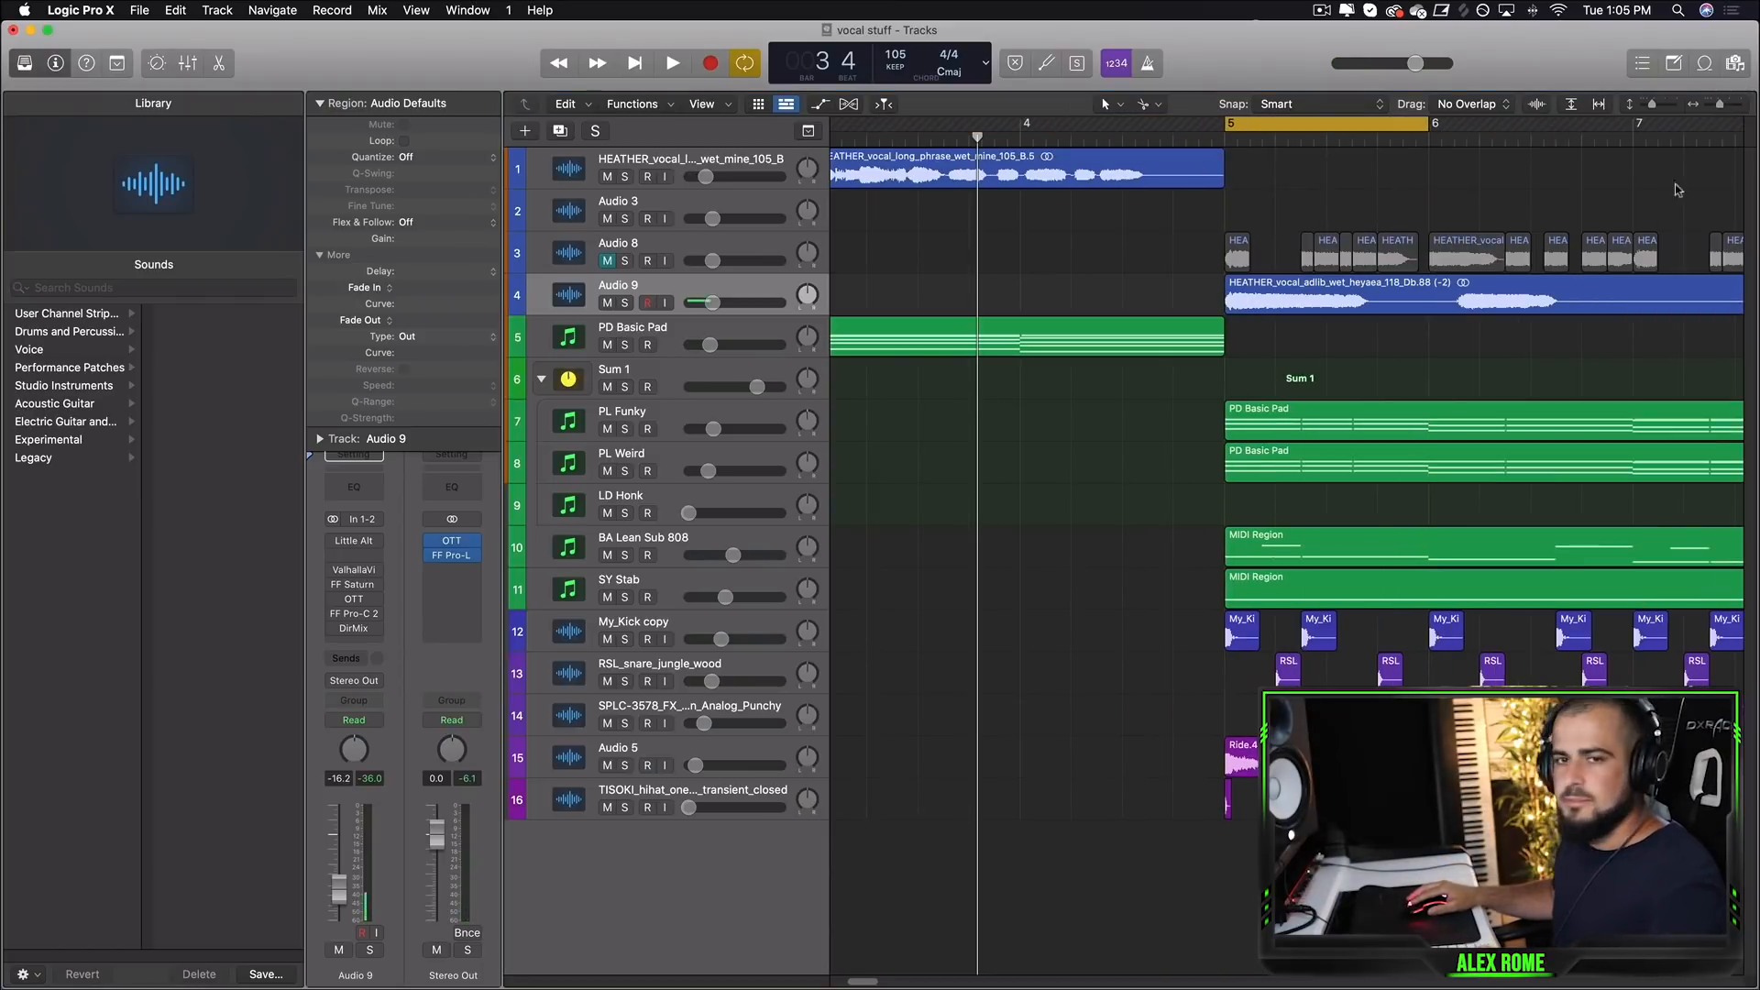
scroll(1033, 245, right, 5)
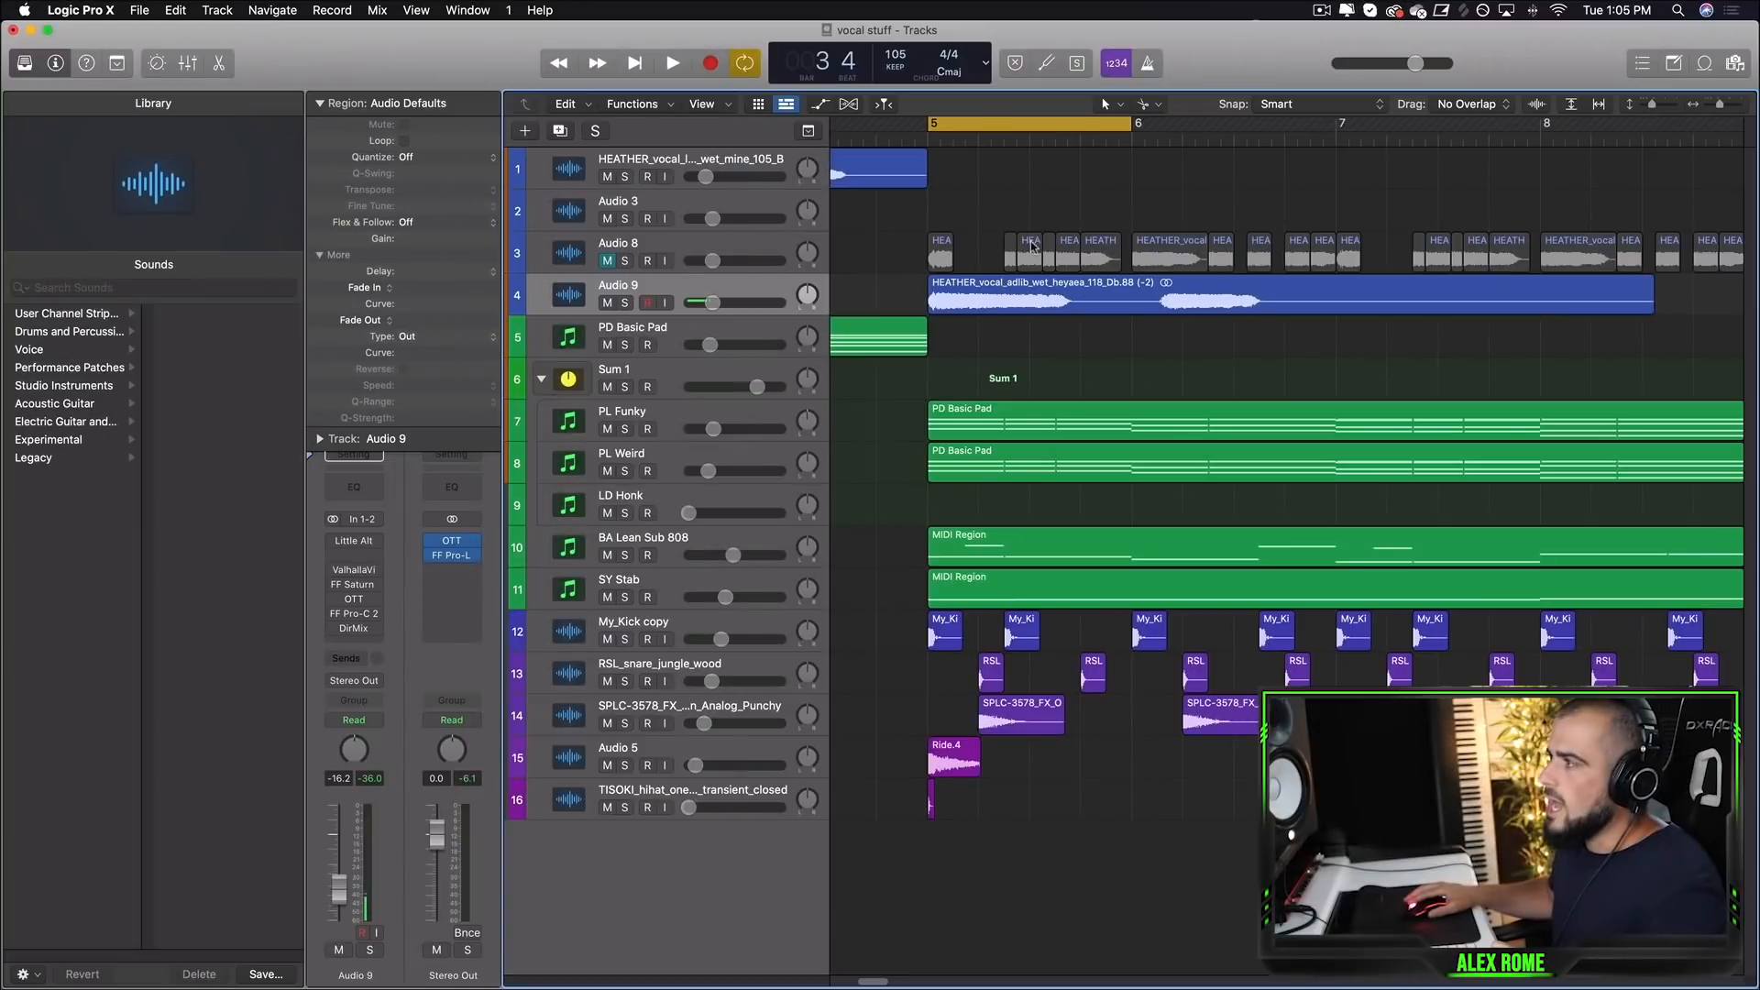
click(987, 306)
mouse_move(990, 340)
mouse_down()
mouse_move(1018, 316)
mouse_move(1223, 301)
mouse_move(1199, 340)
mouse_move(1023, 302)
mouse_move(1015, 339)
mouse_up()
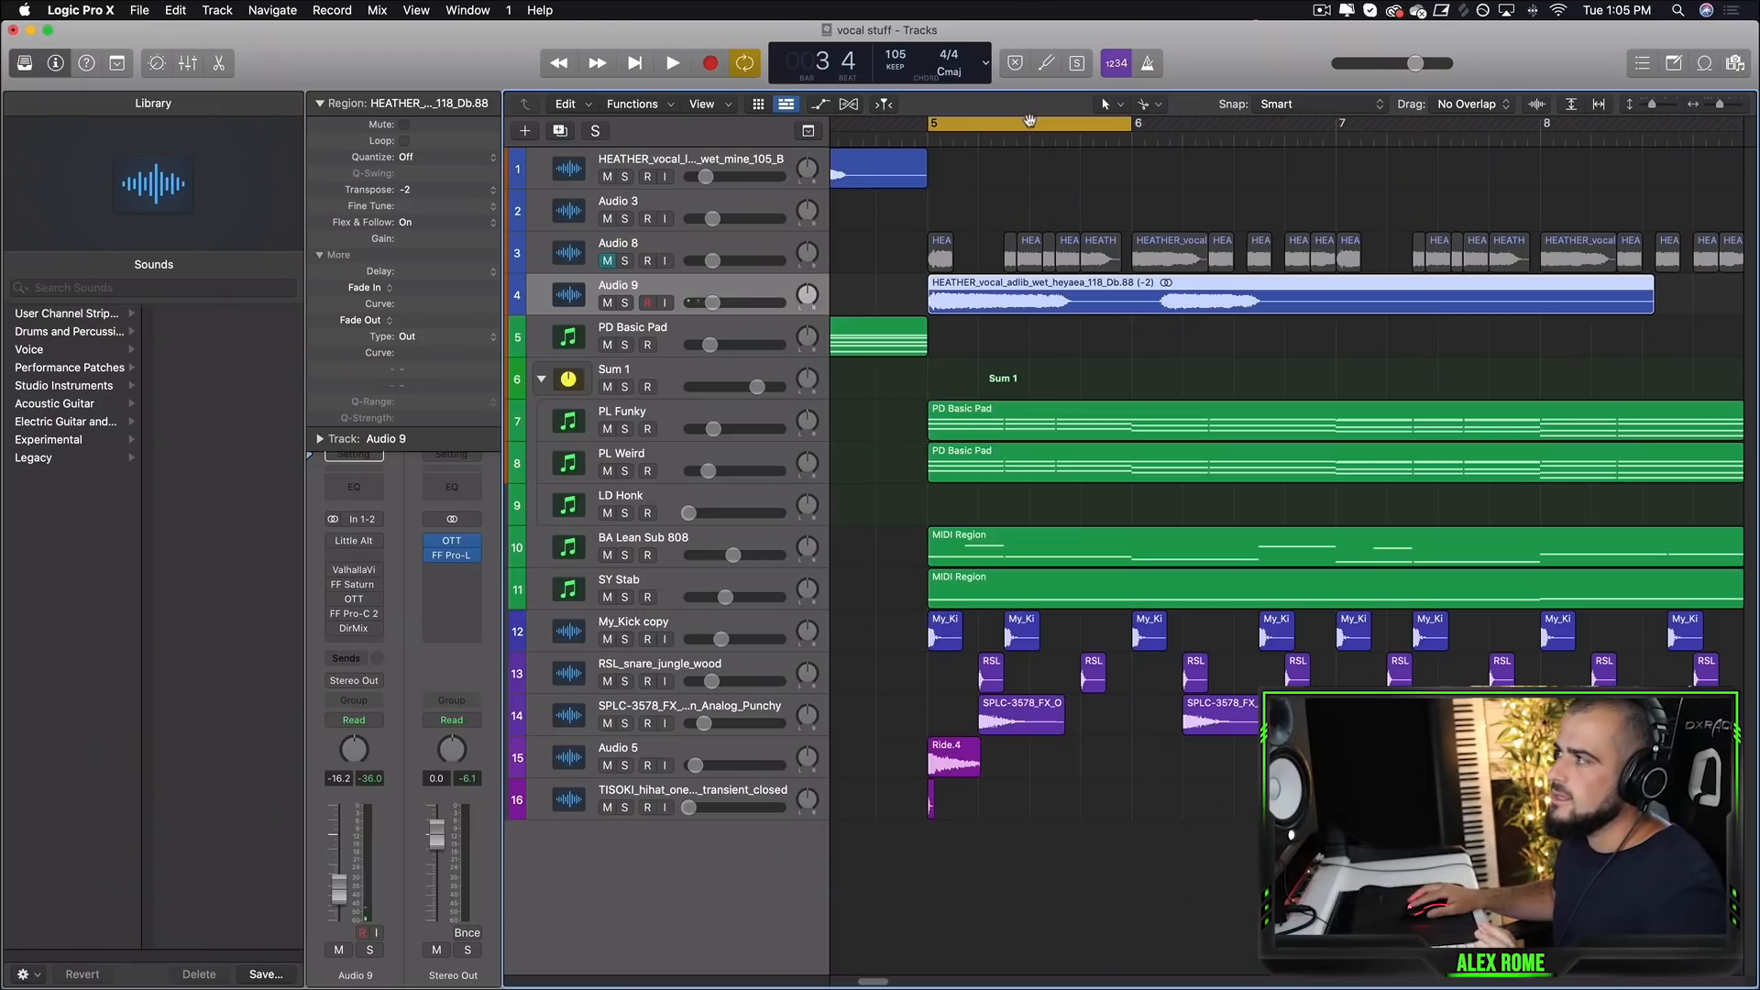
drag(1033, 124, 1092, 125)
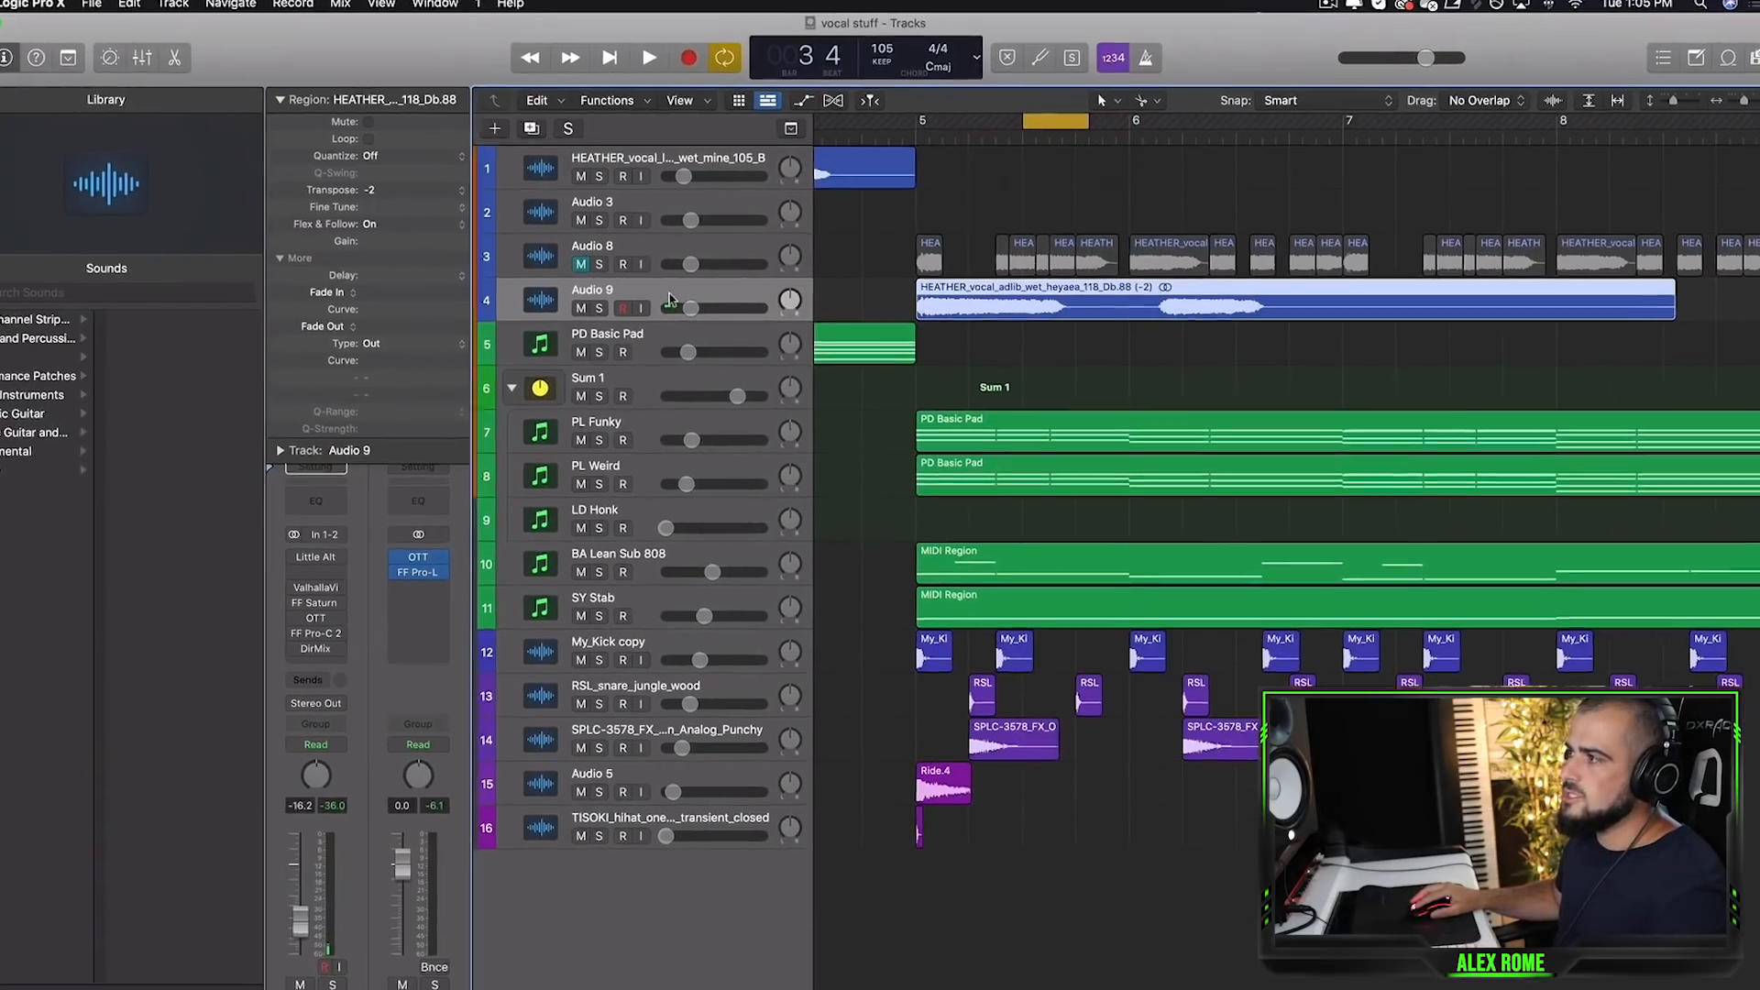
Step: Solo Audio 9 and audition the ad-lib from bar 5, stopping playback shortly after the first note begins
click(625, 302)
key(space)
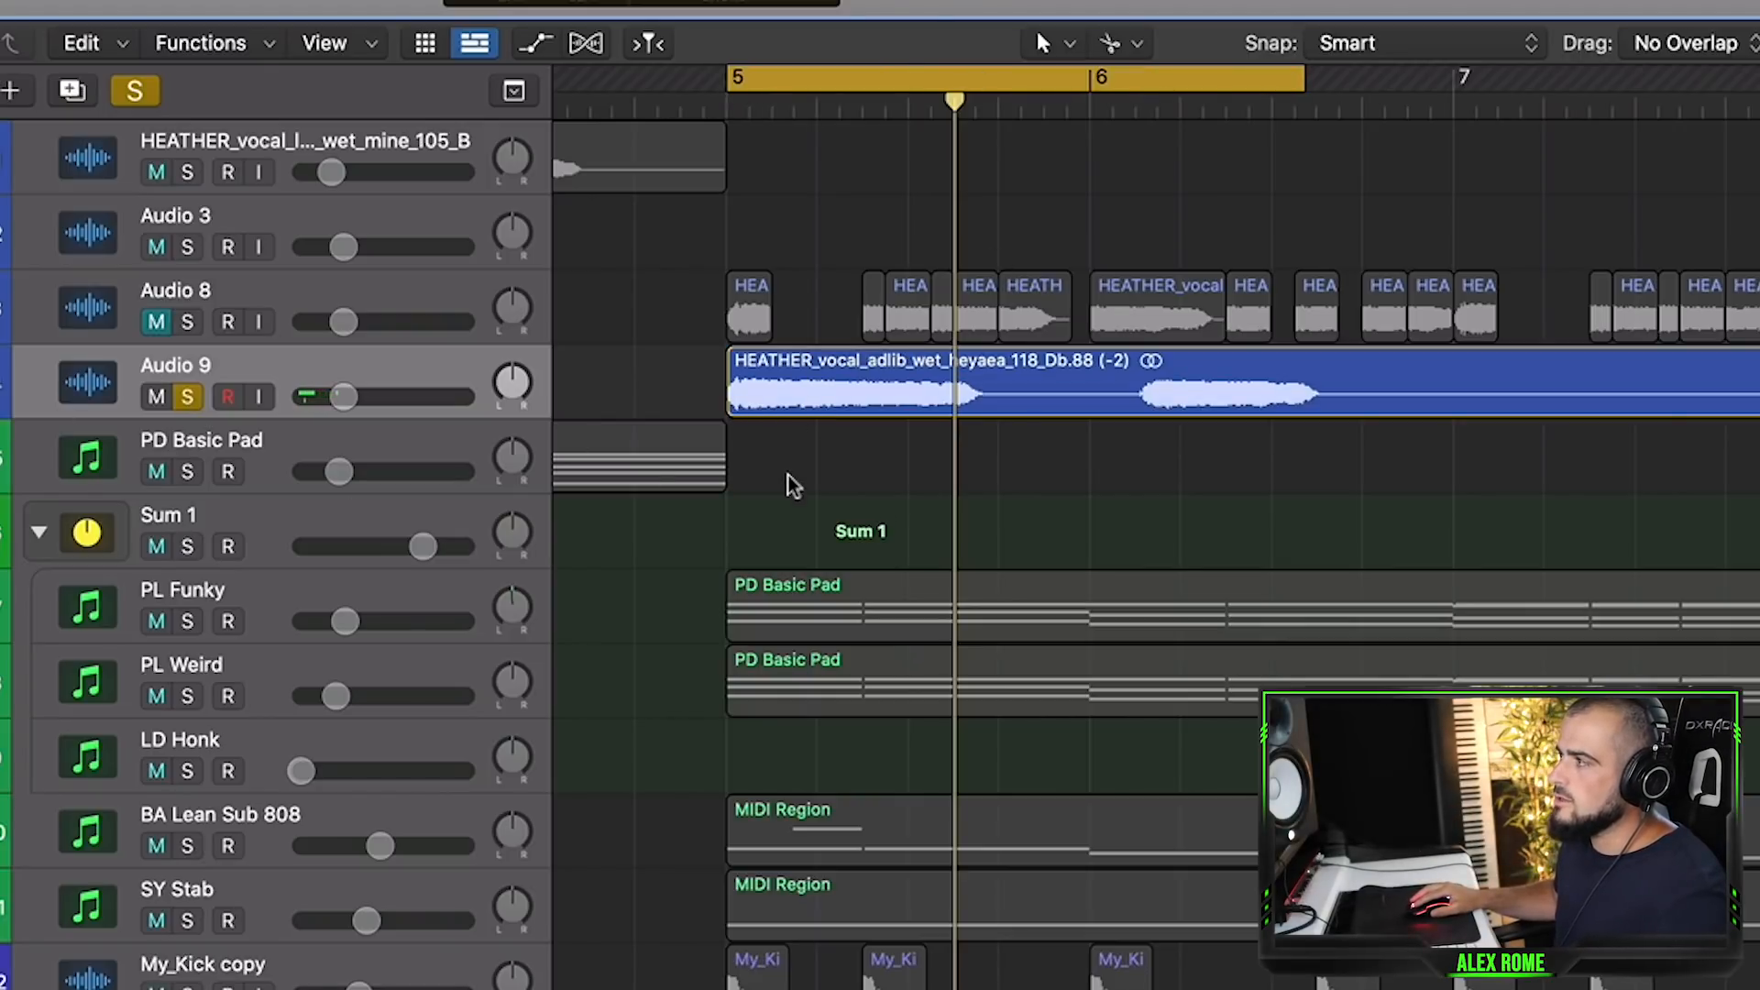
key(space)
key(space)
key(space)
key(space)
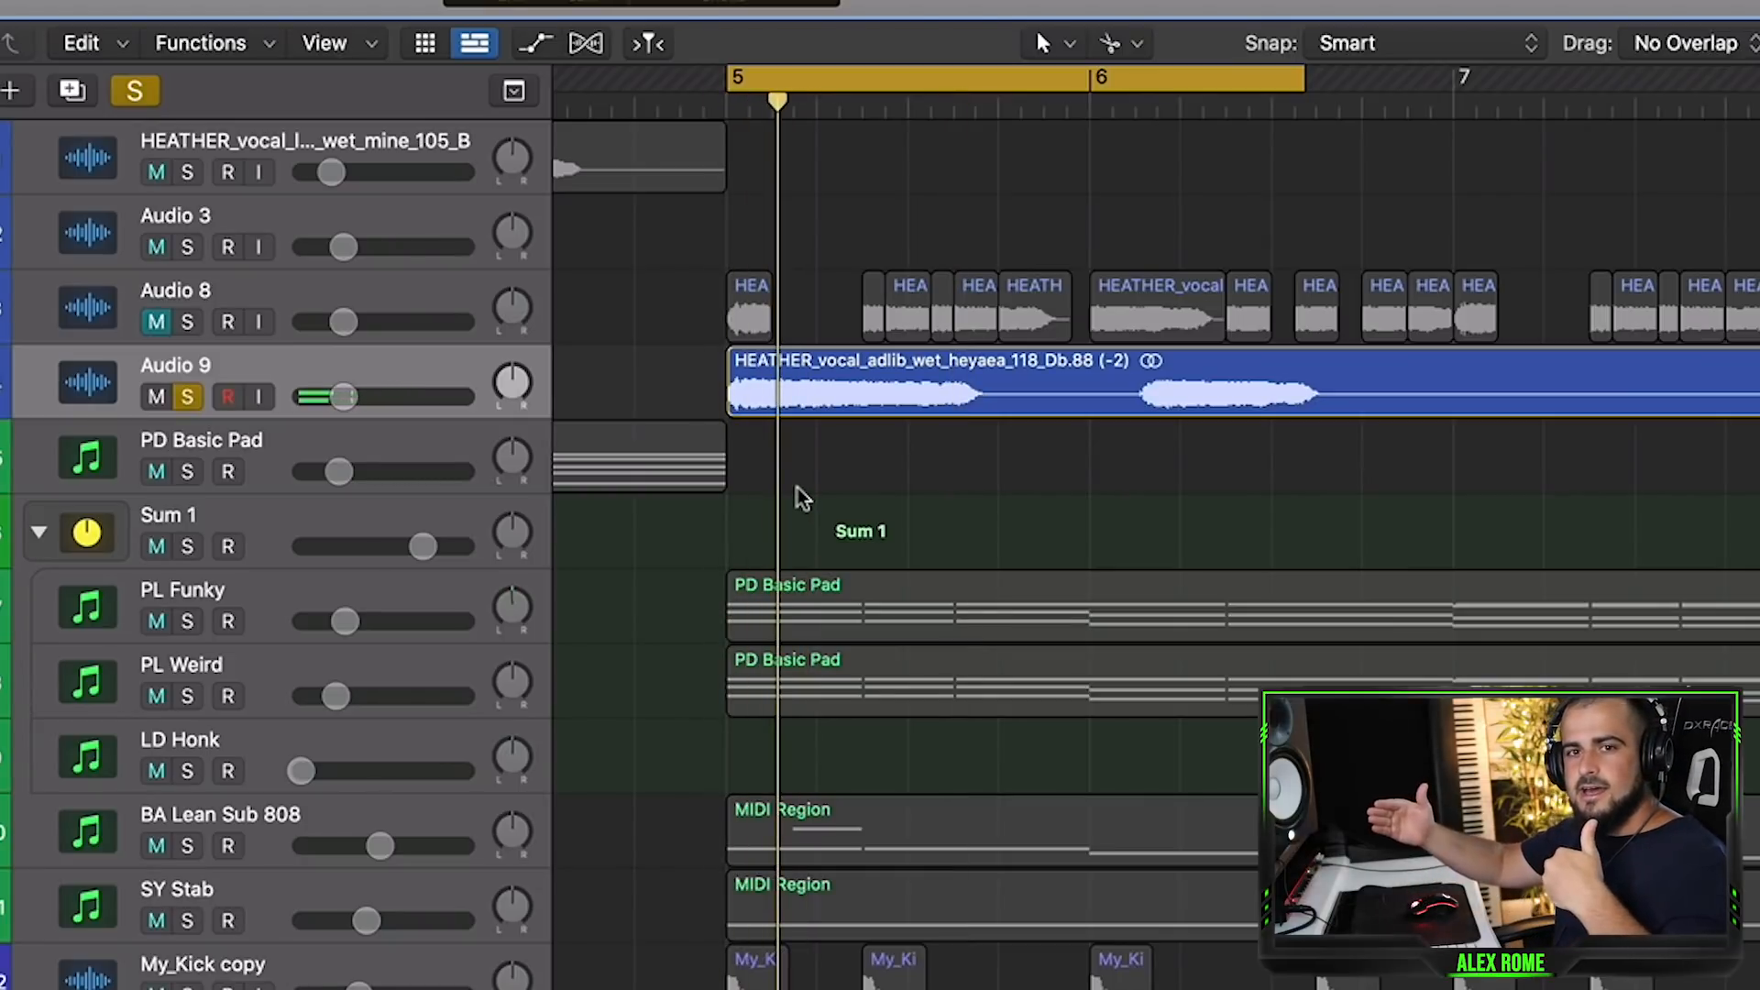
Step: Split the ad-lib region on Audio 9 at the playhead just after bar 5 to isolate a short first chop
click(791, 412)
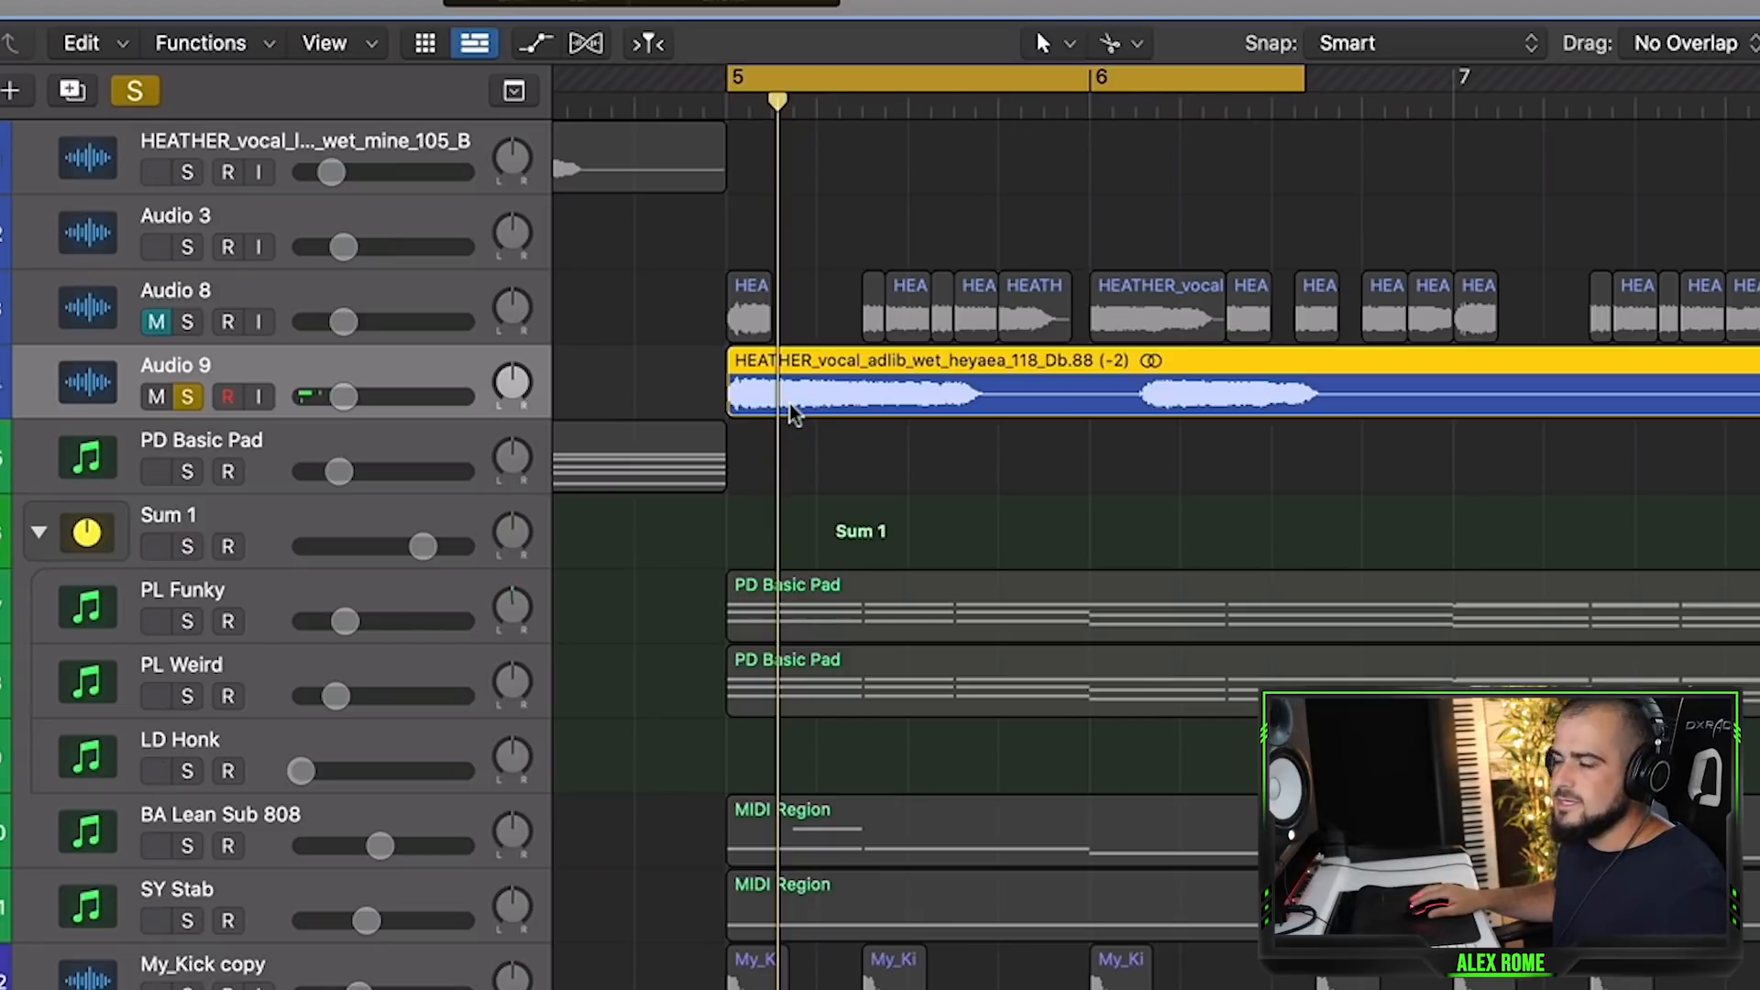
click(938, 499)
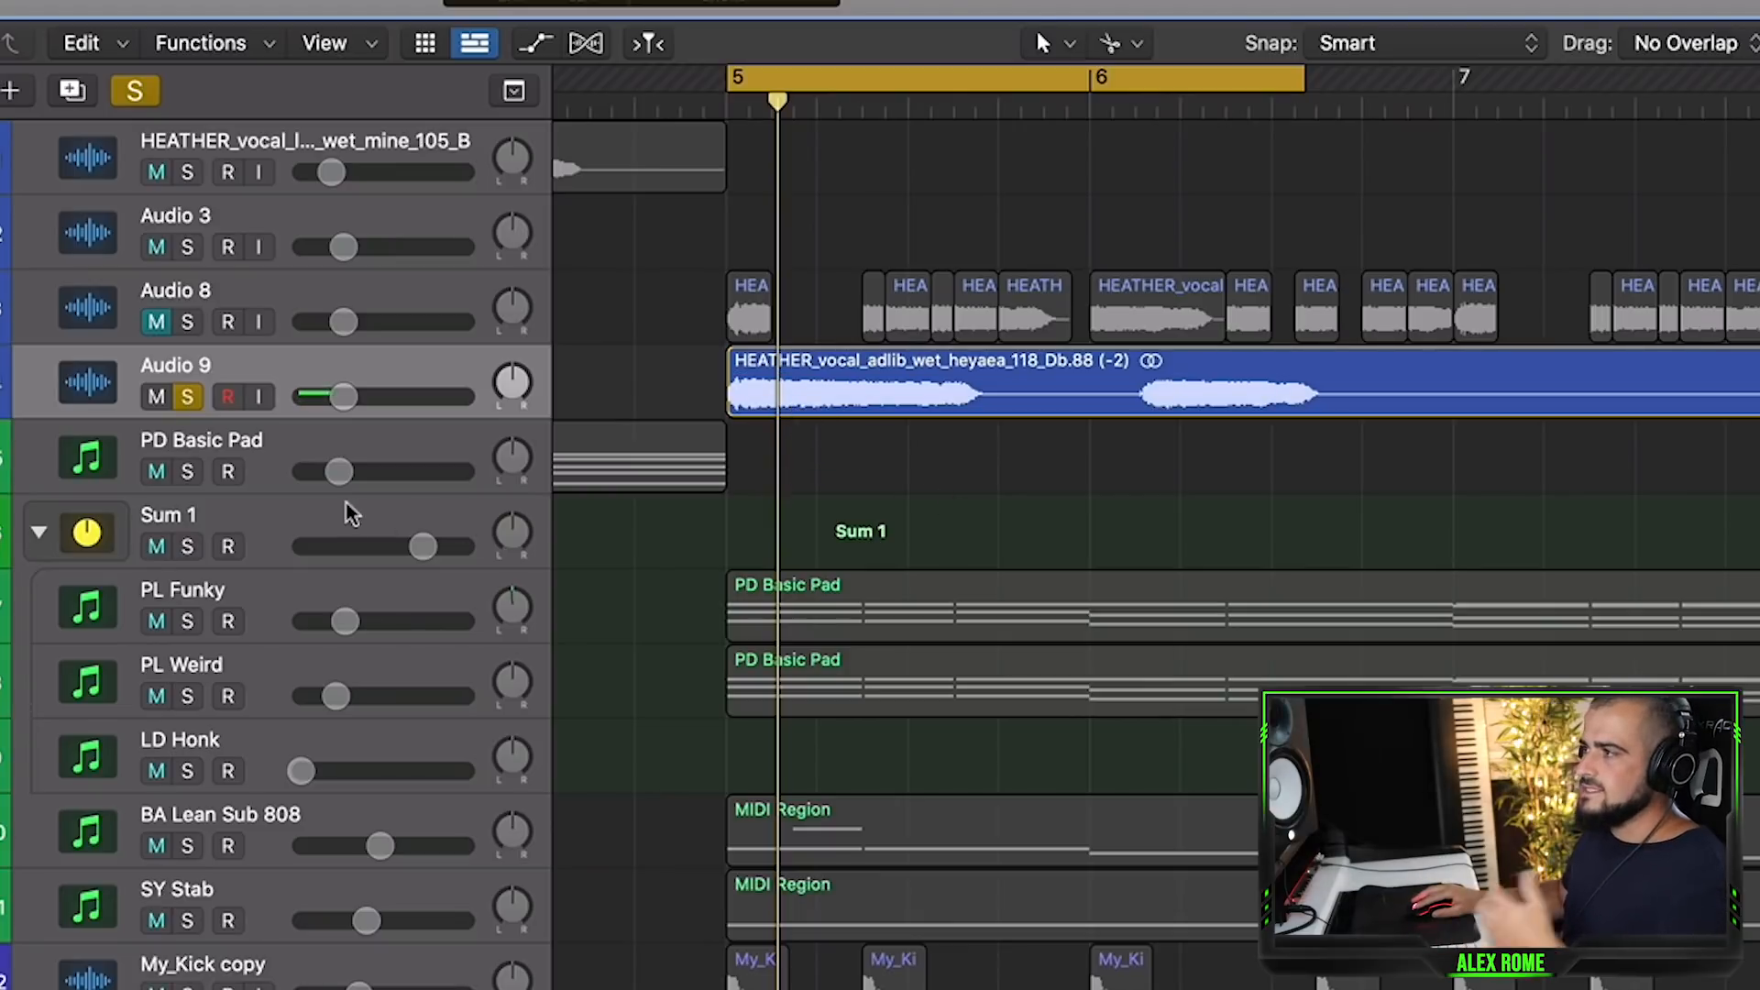
click(777, 377)
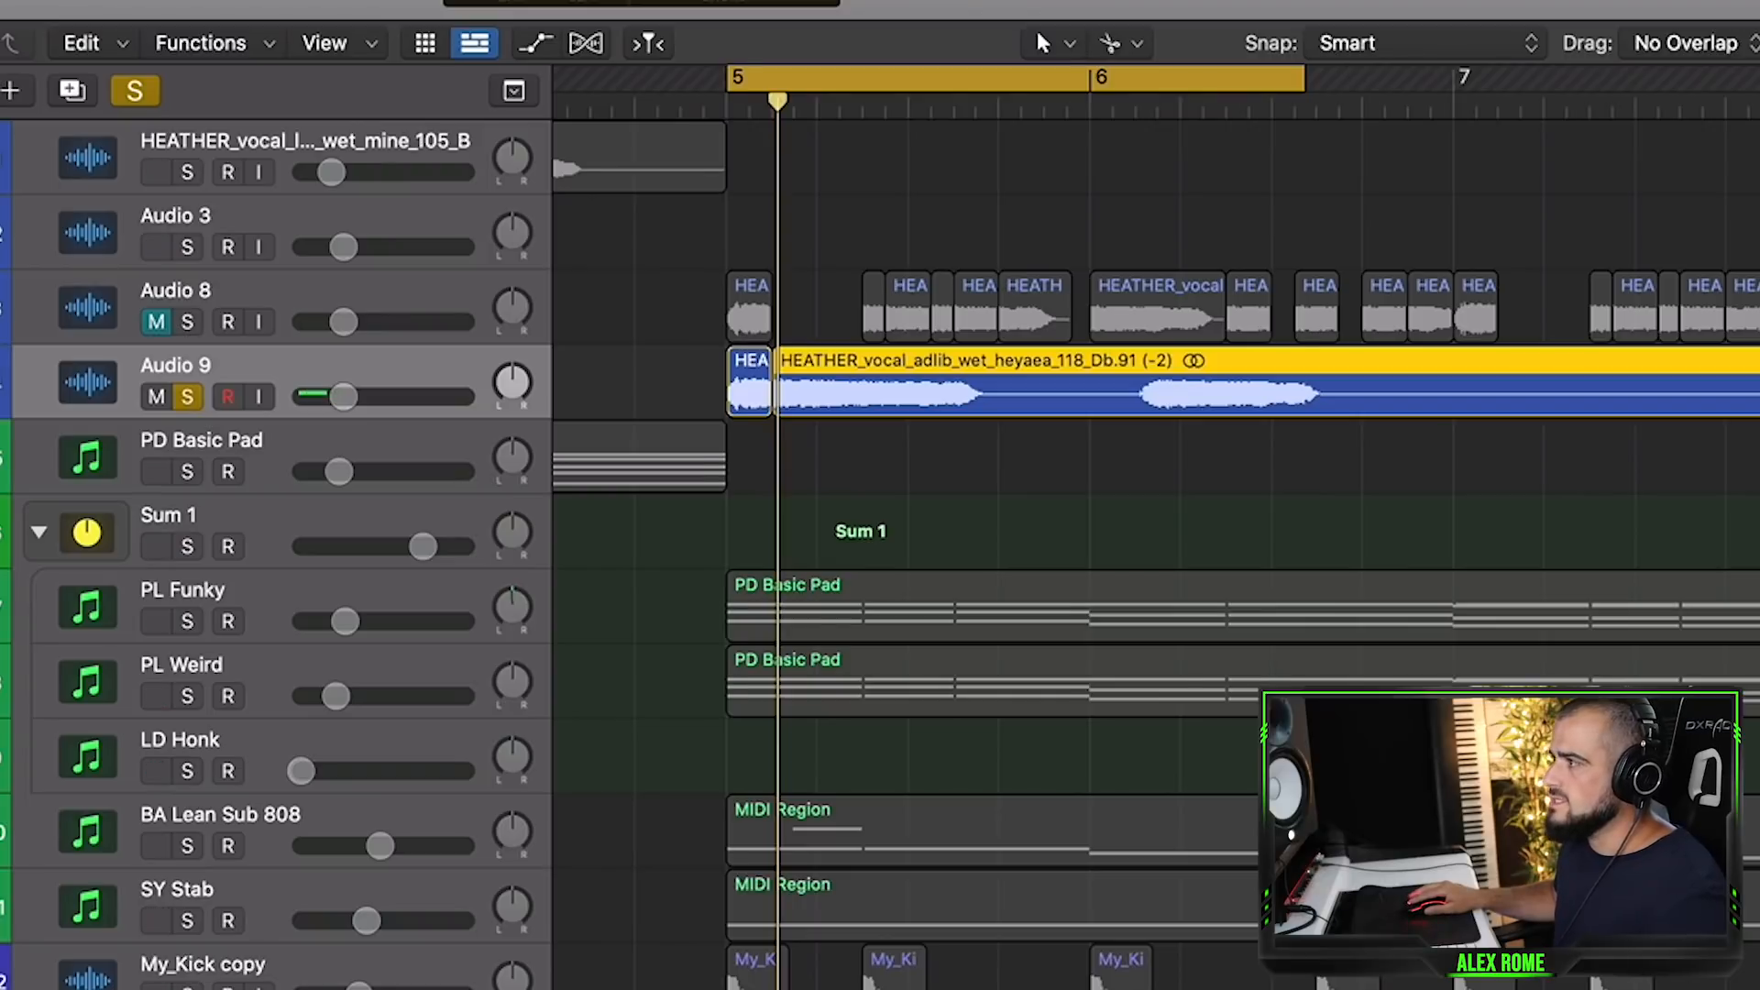
key(super+Left)
key(super+Left)
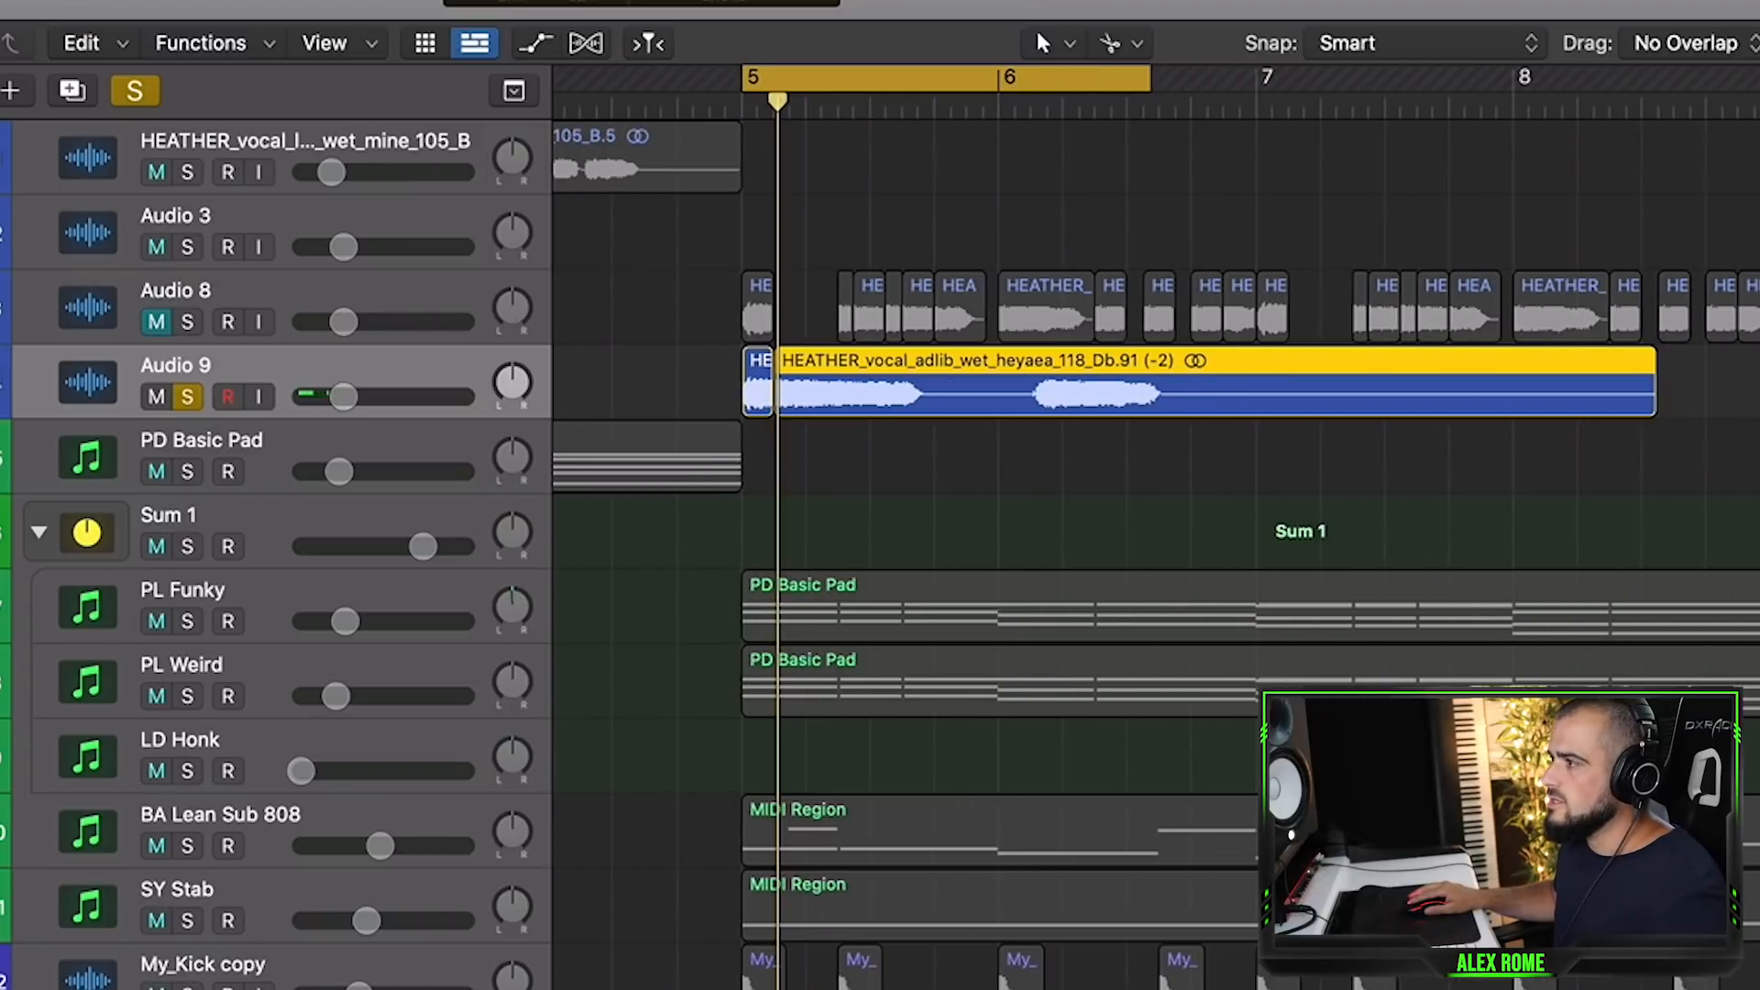
Step: Mute the PL Funky and PL Weird tracks, unsolo Audio 9 and mute it
click(160, 620)
click(154, 694)
click(190, 394)
click(719, 725)
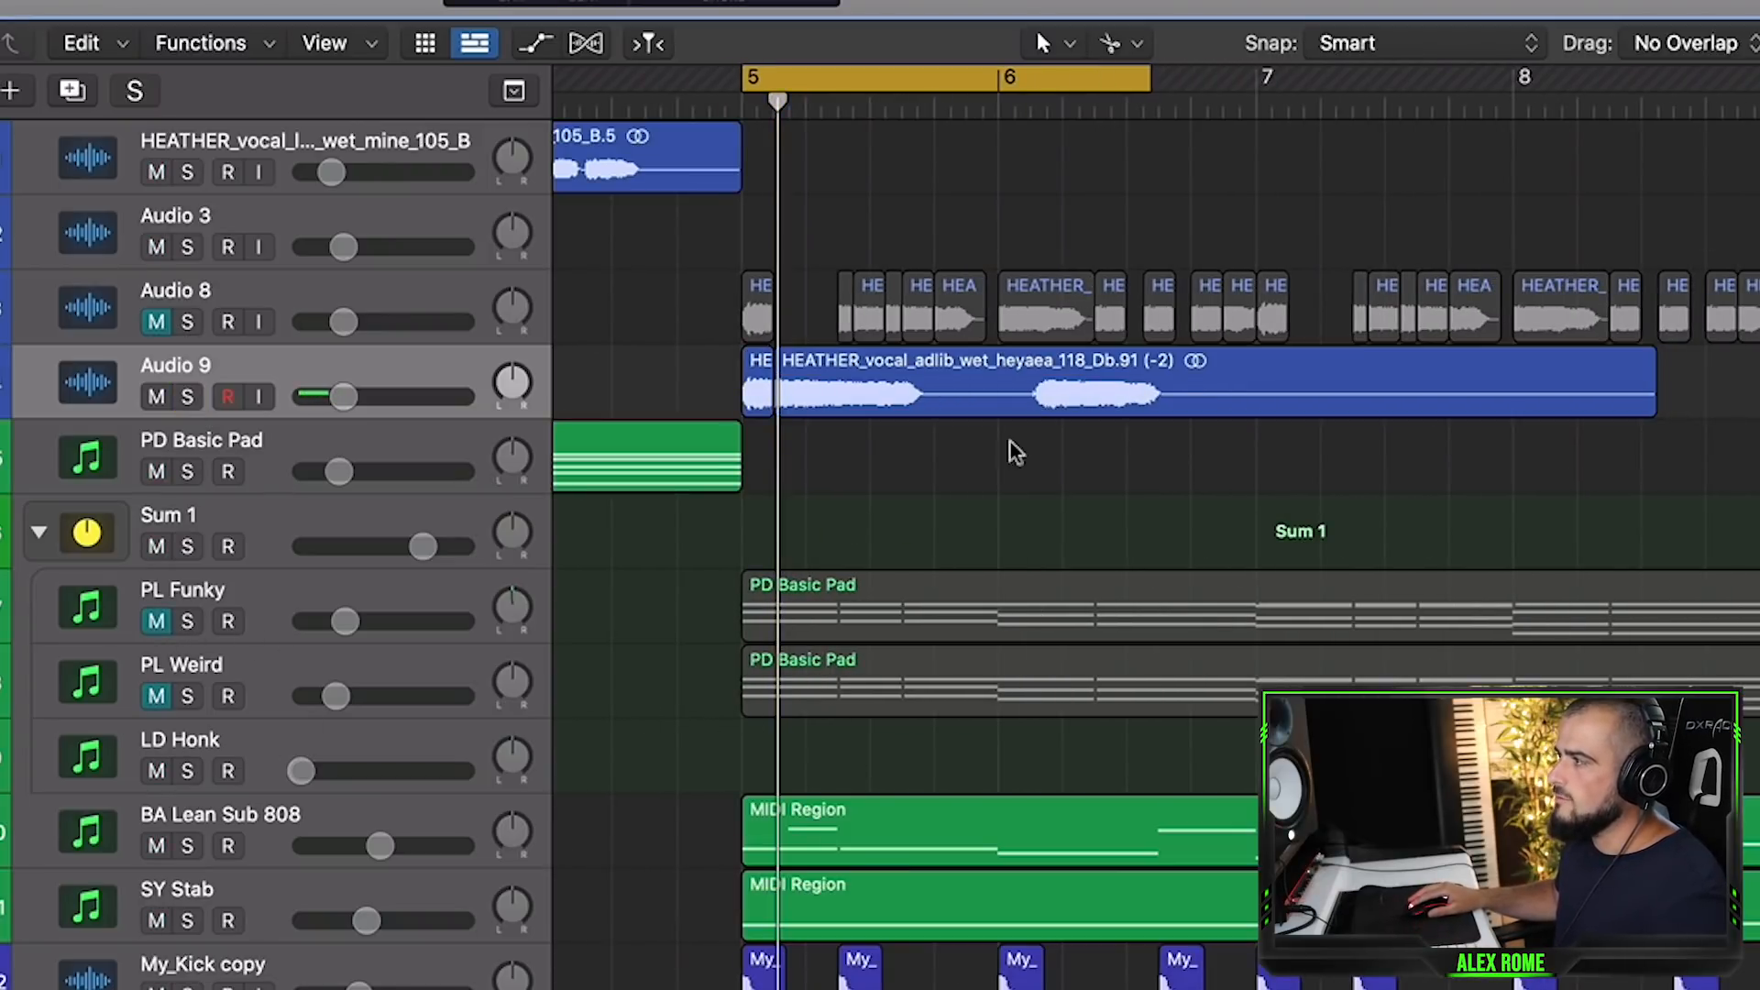
click(157, 396)
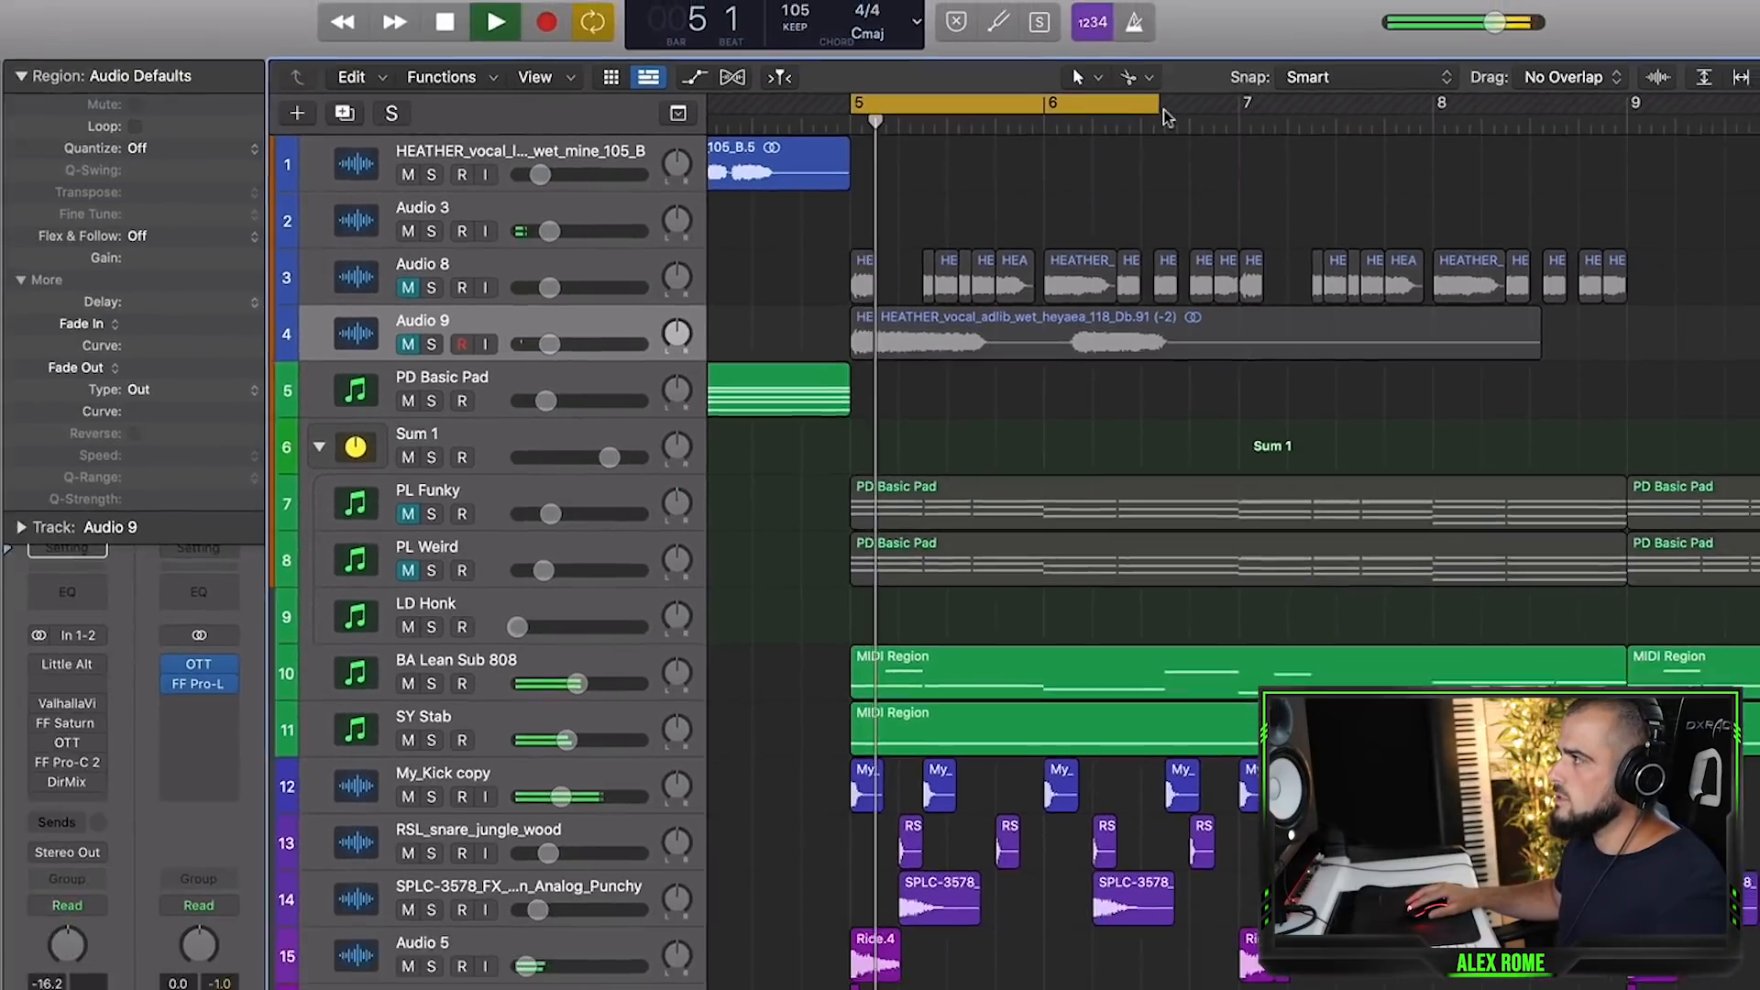
Step: Extend the cycle range to cover bars 5 to 9 and listen to the drums and bass without the vocal
drag(1150, 77, 1412, 78)
drag(1339, 147, 1533, 147)
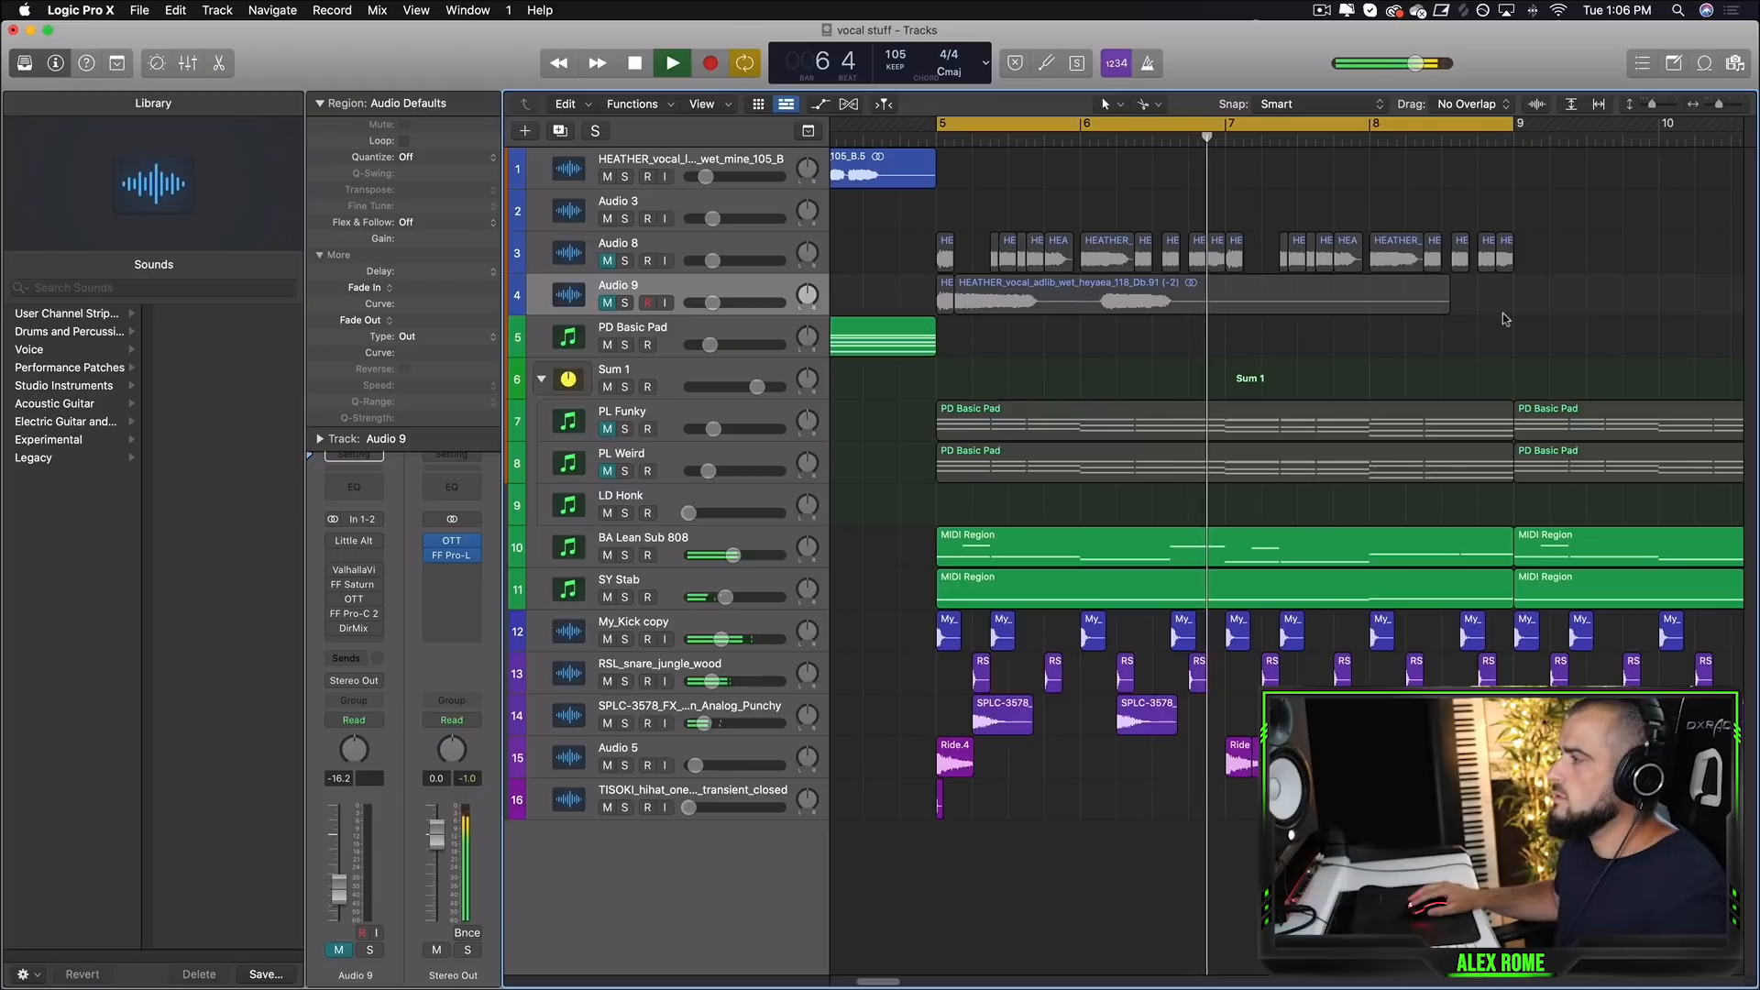
key(space)
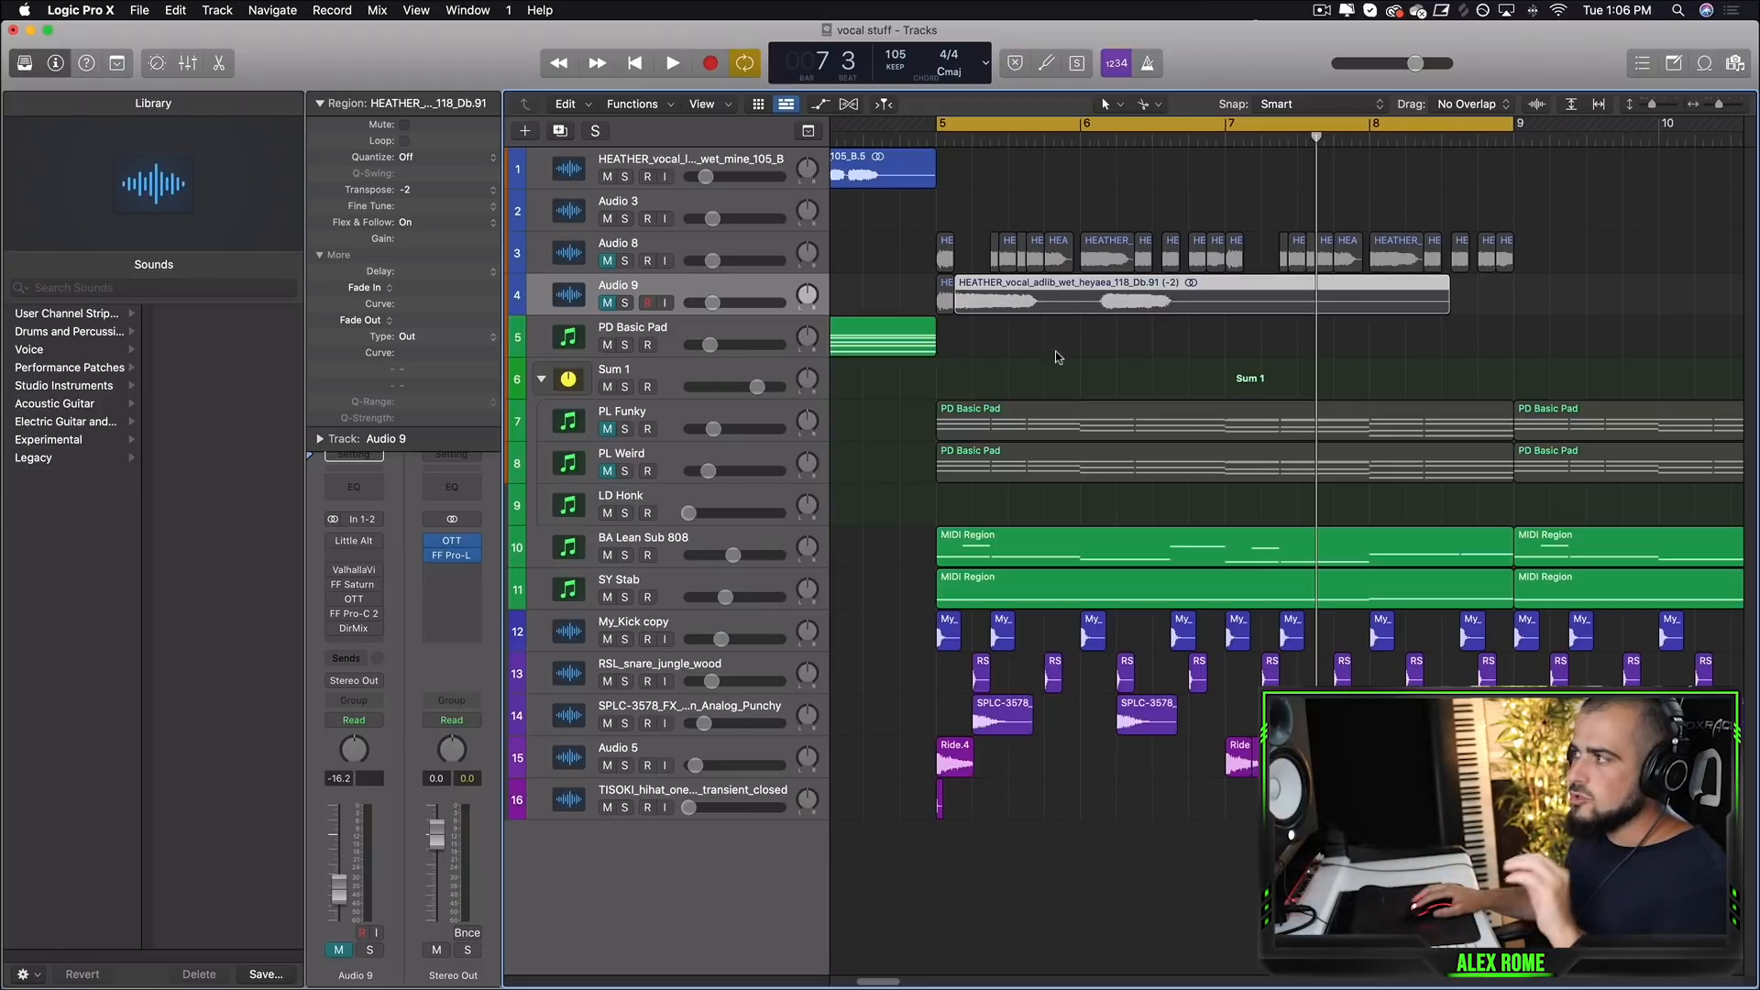
drag(1061, 350, 944, 301)
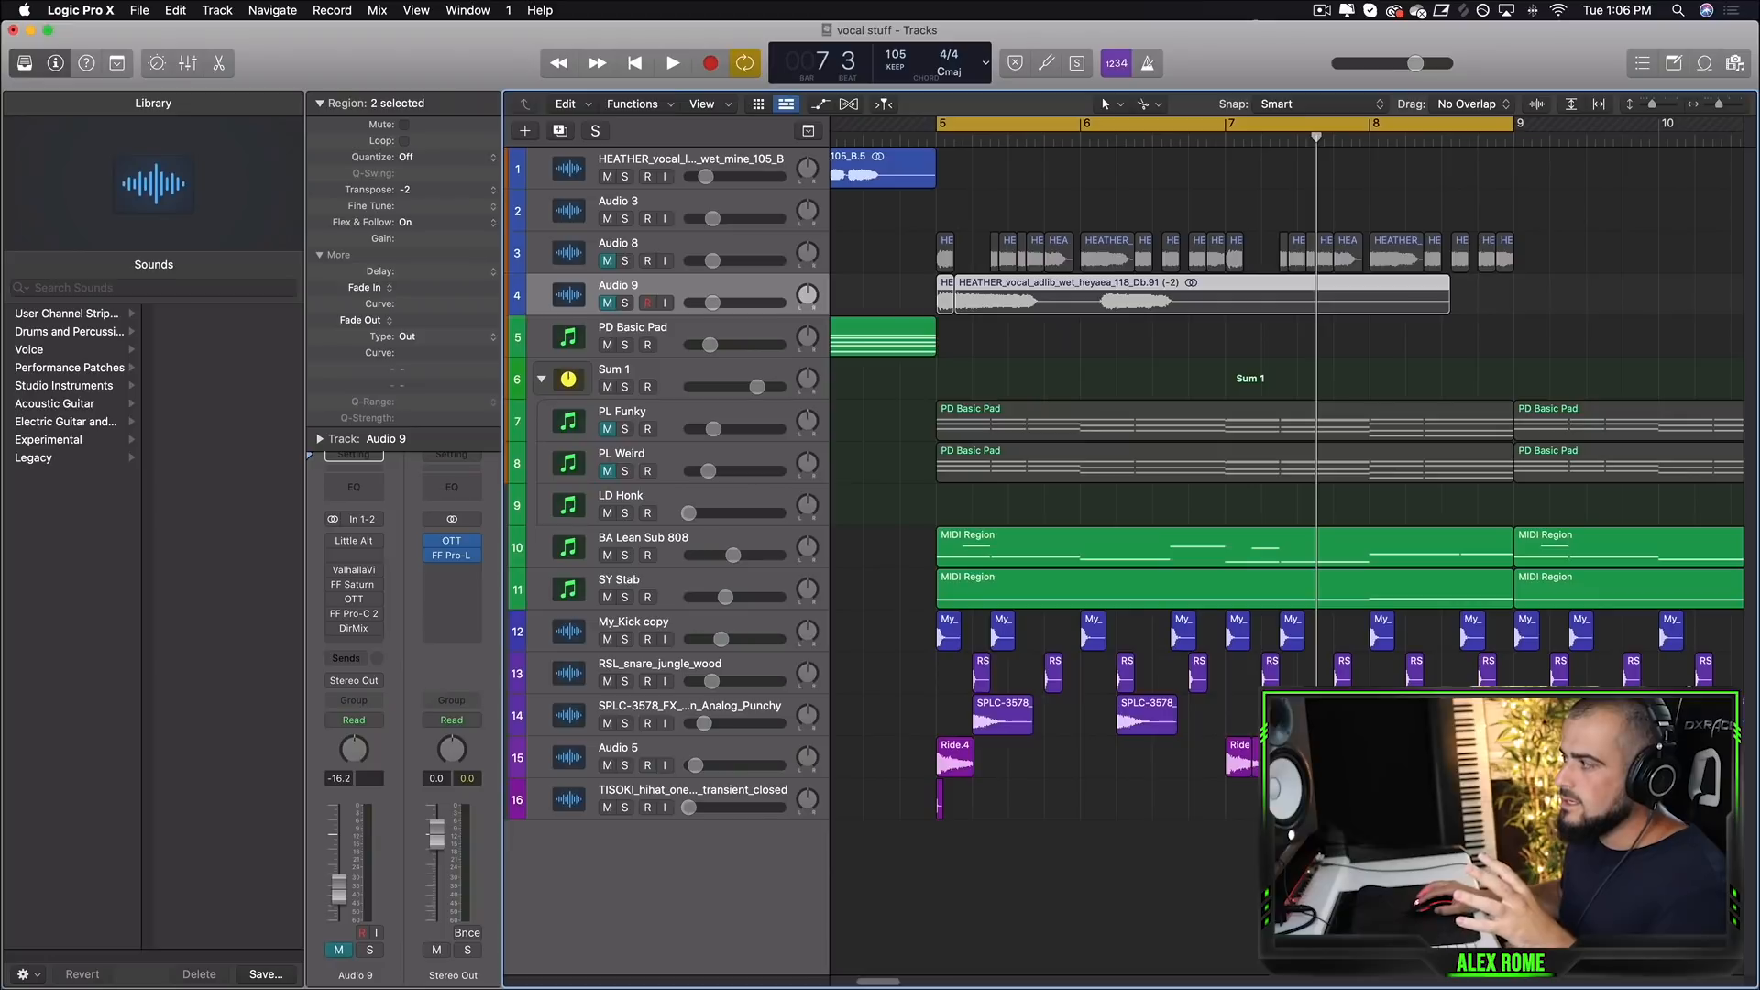
drag(1315, 858, 926, 653)
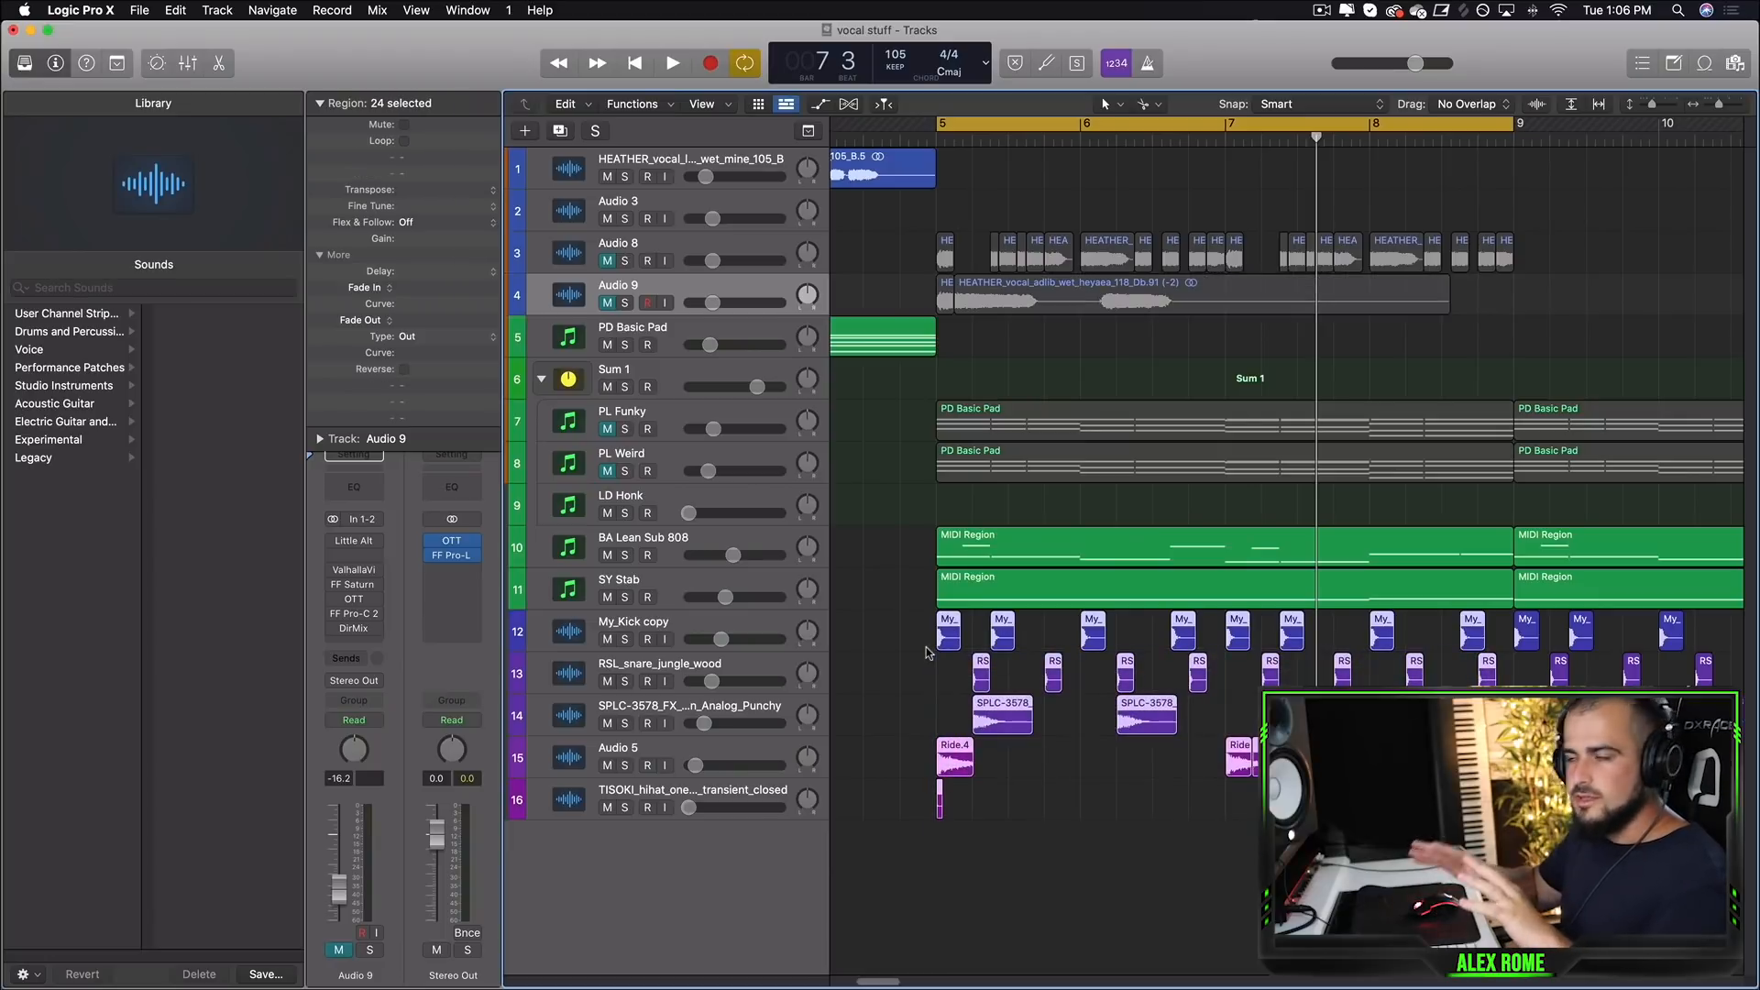
Step: Move the long ad-lib slice later to position 5 3 4 1 and unmute Audio 9
drag(1042, 303, 1124, 302)
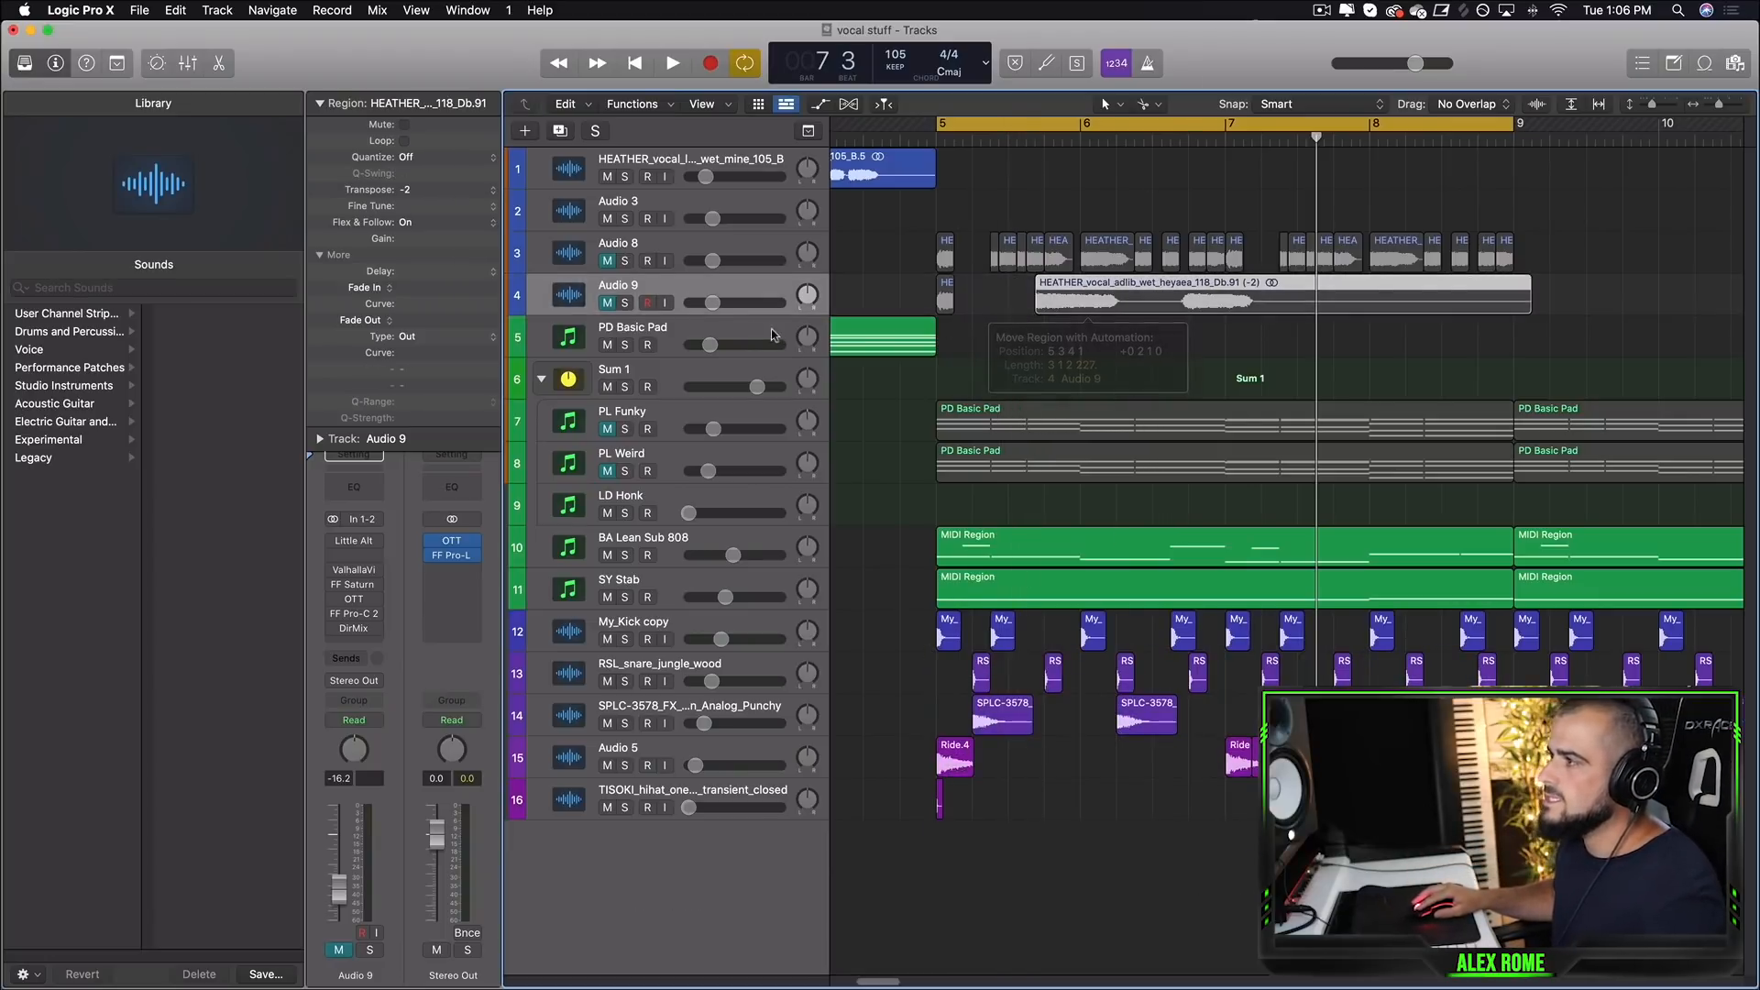
click(607, 304)
drag(1719, 104, 1727, 106)
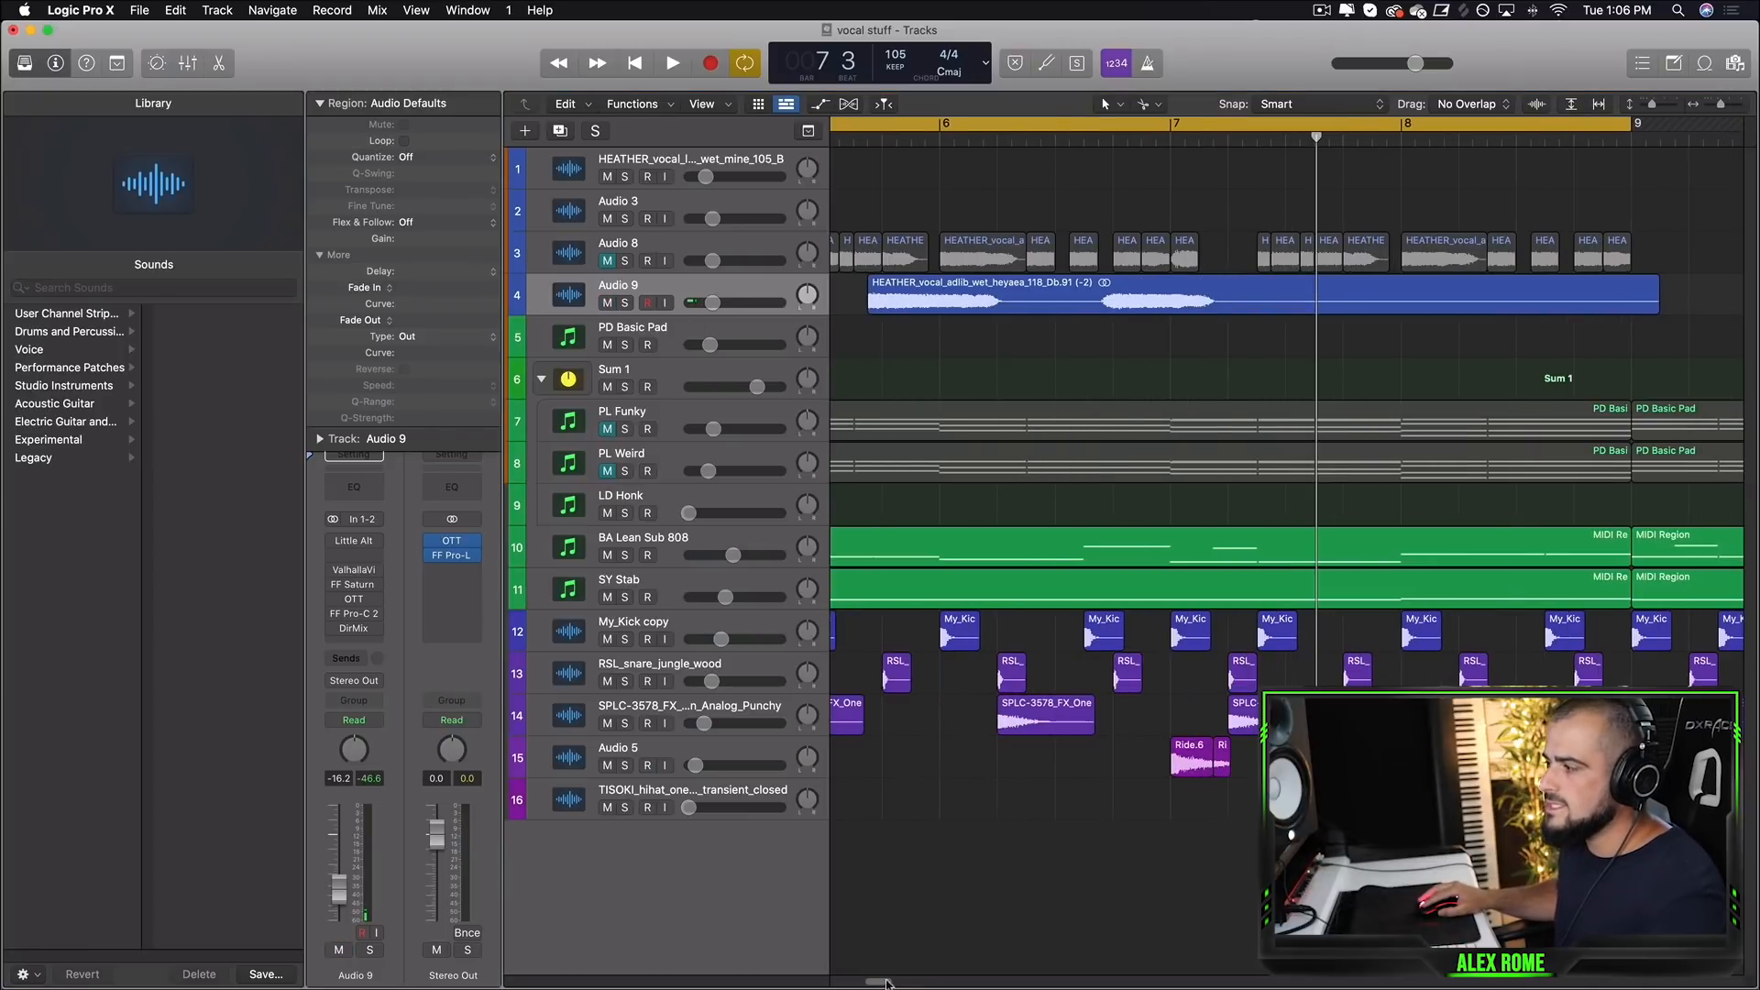
scroll(886, 983, left, 5)
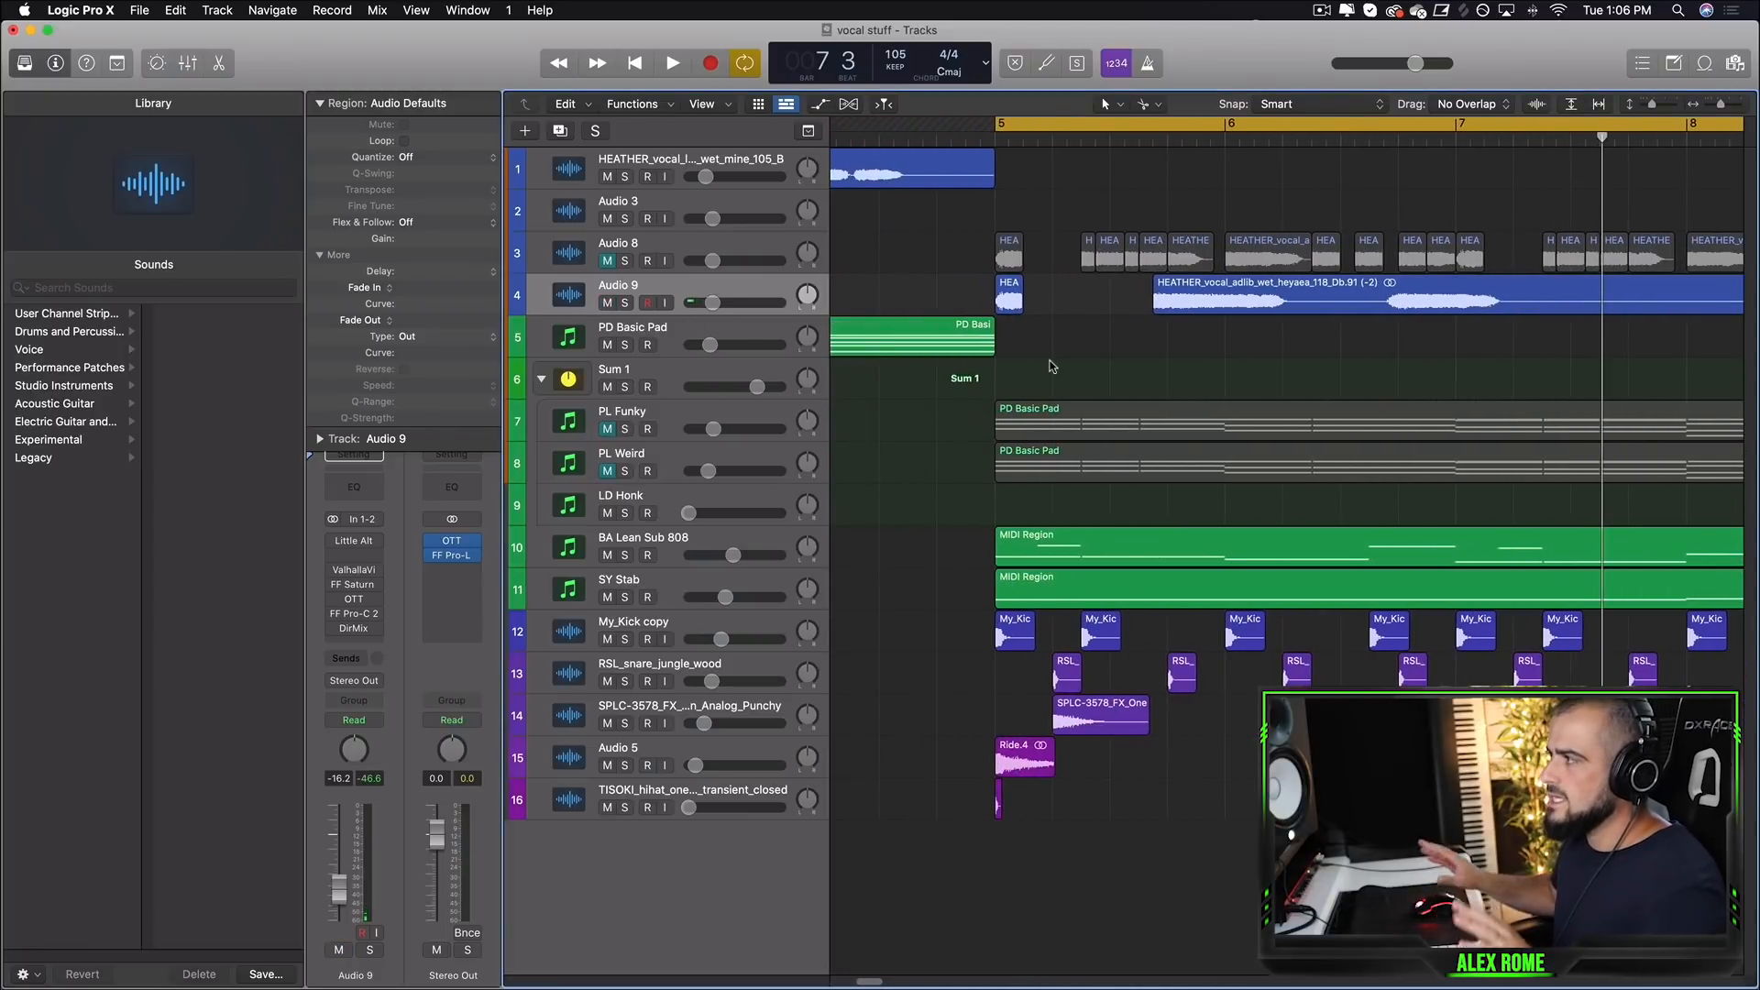
Step: Play the groove from bar 5, then move the long ad-lib slice earlier to position 5 2 3 1
key(space)
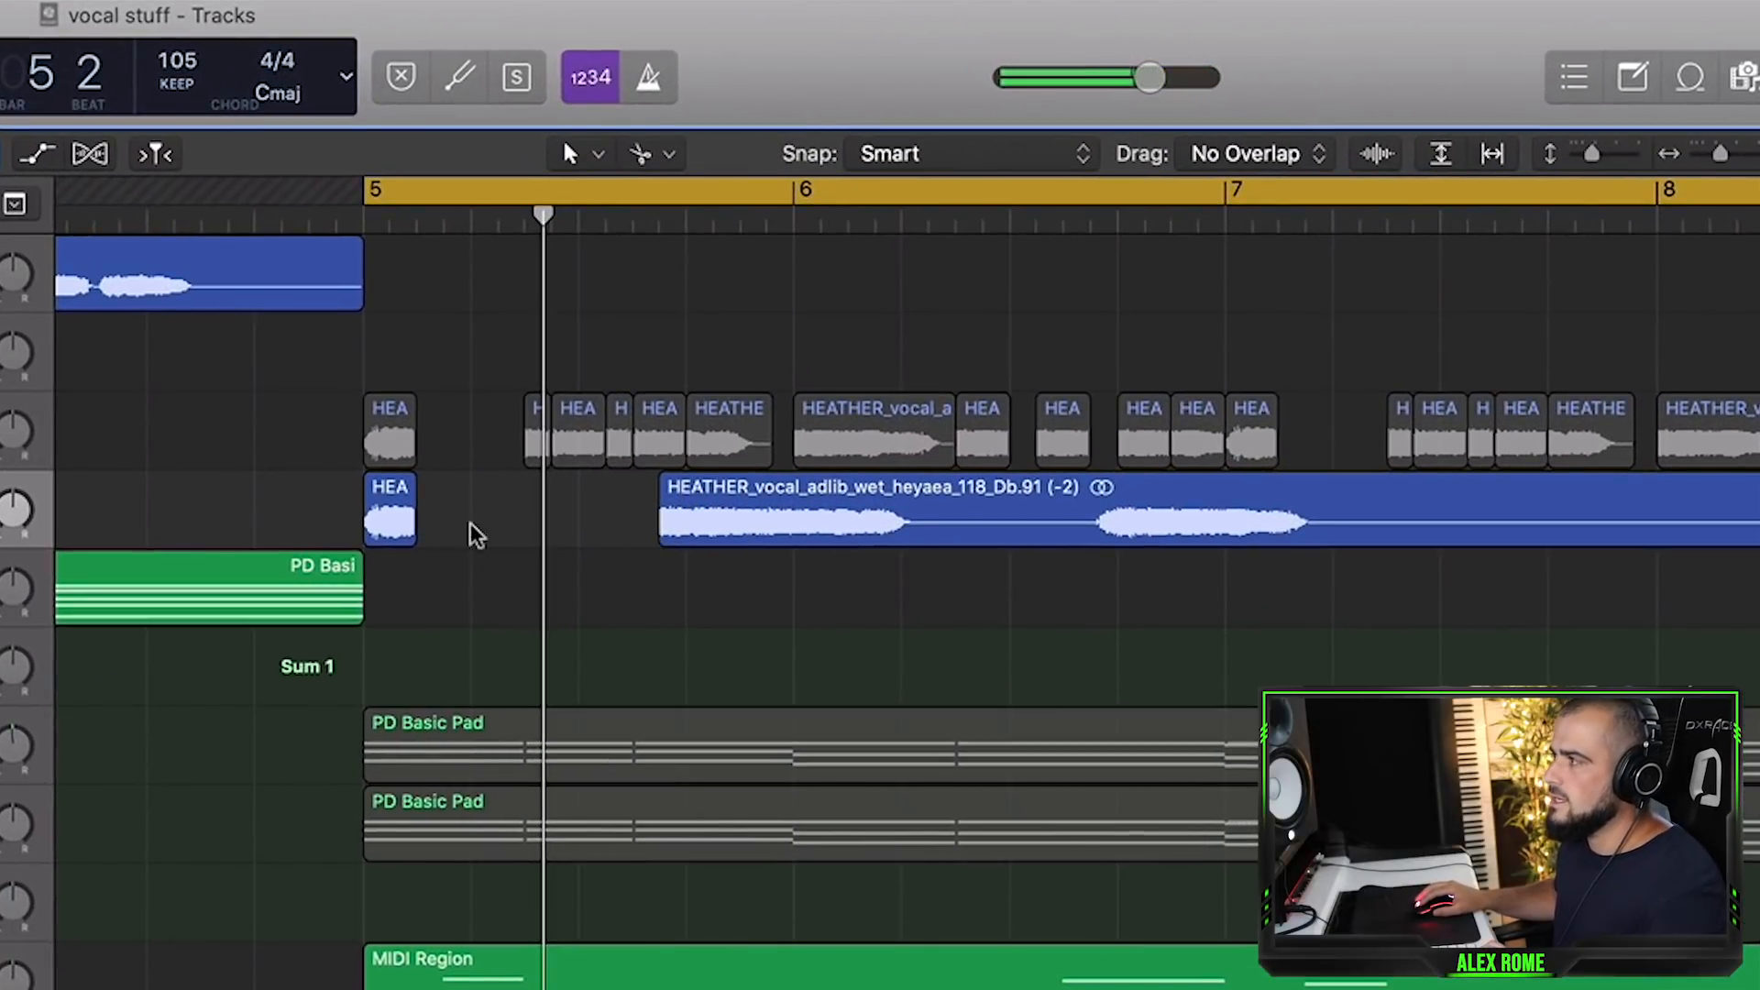
drag(476, 536, 326, 503)
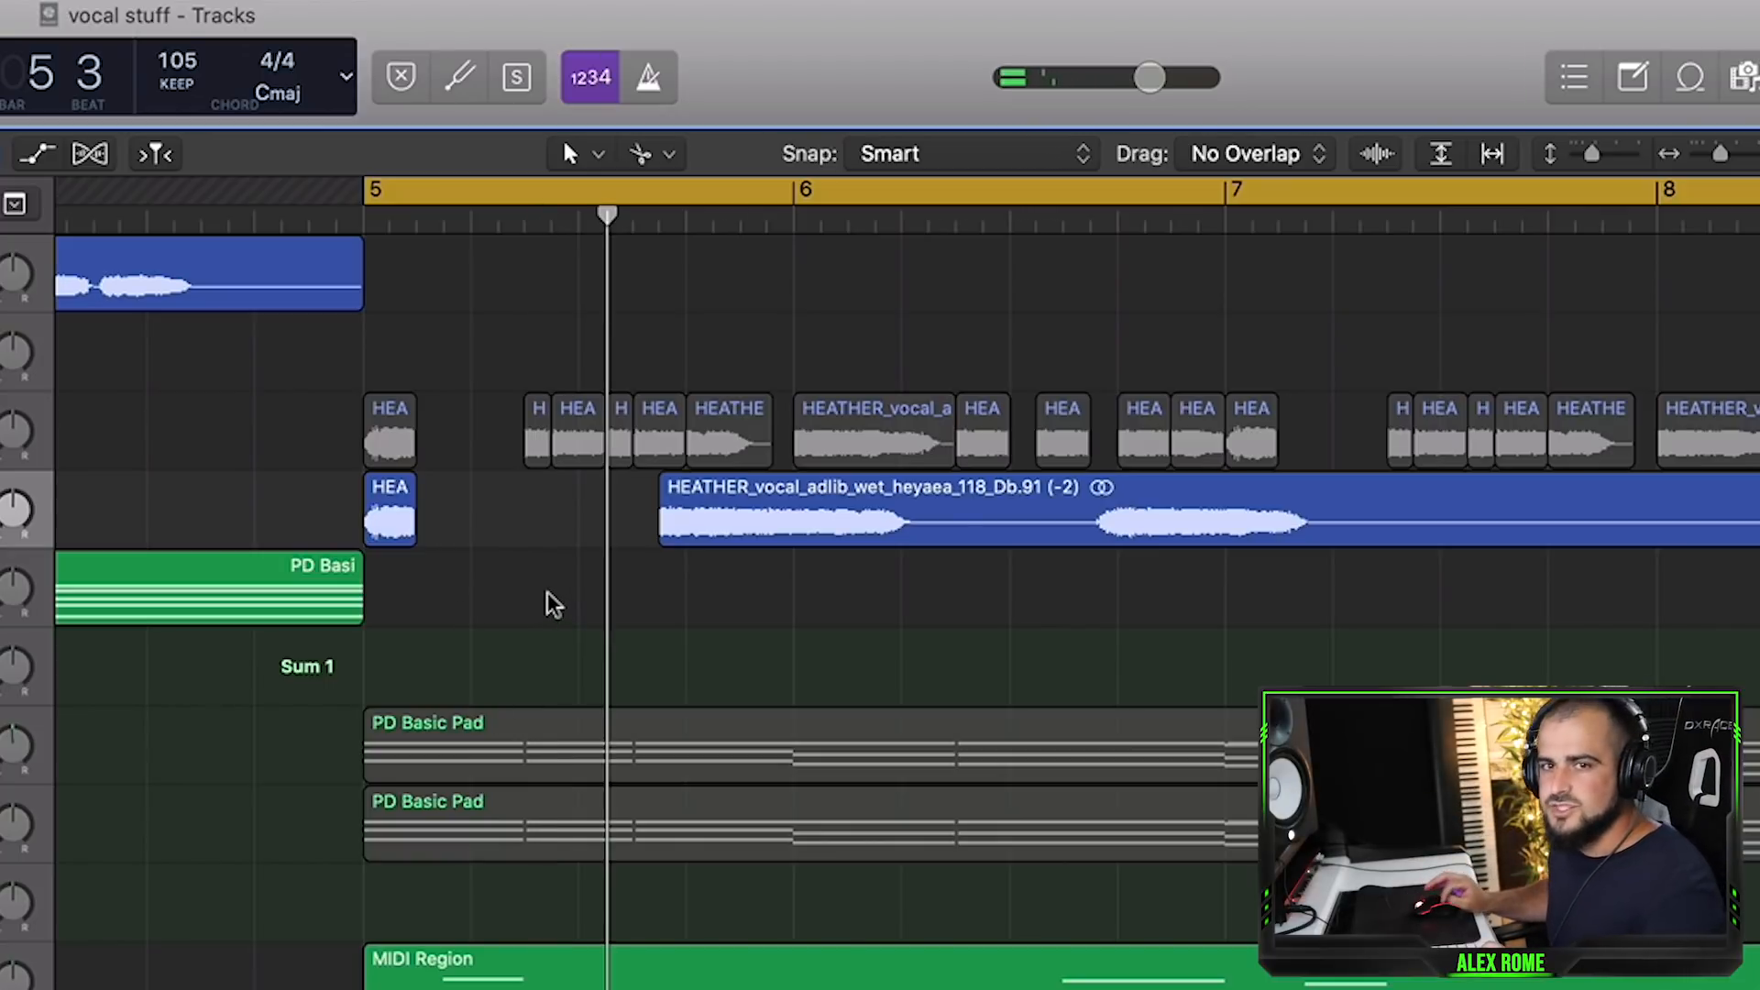
drag(446, 189, 686, 191)
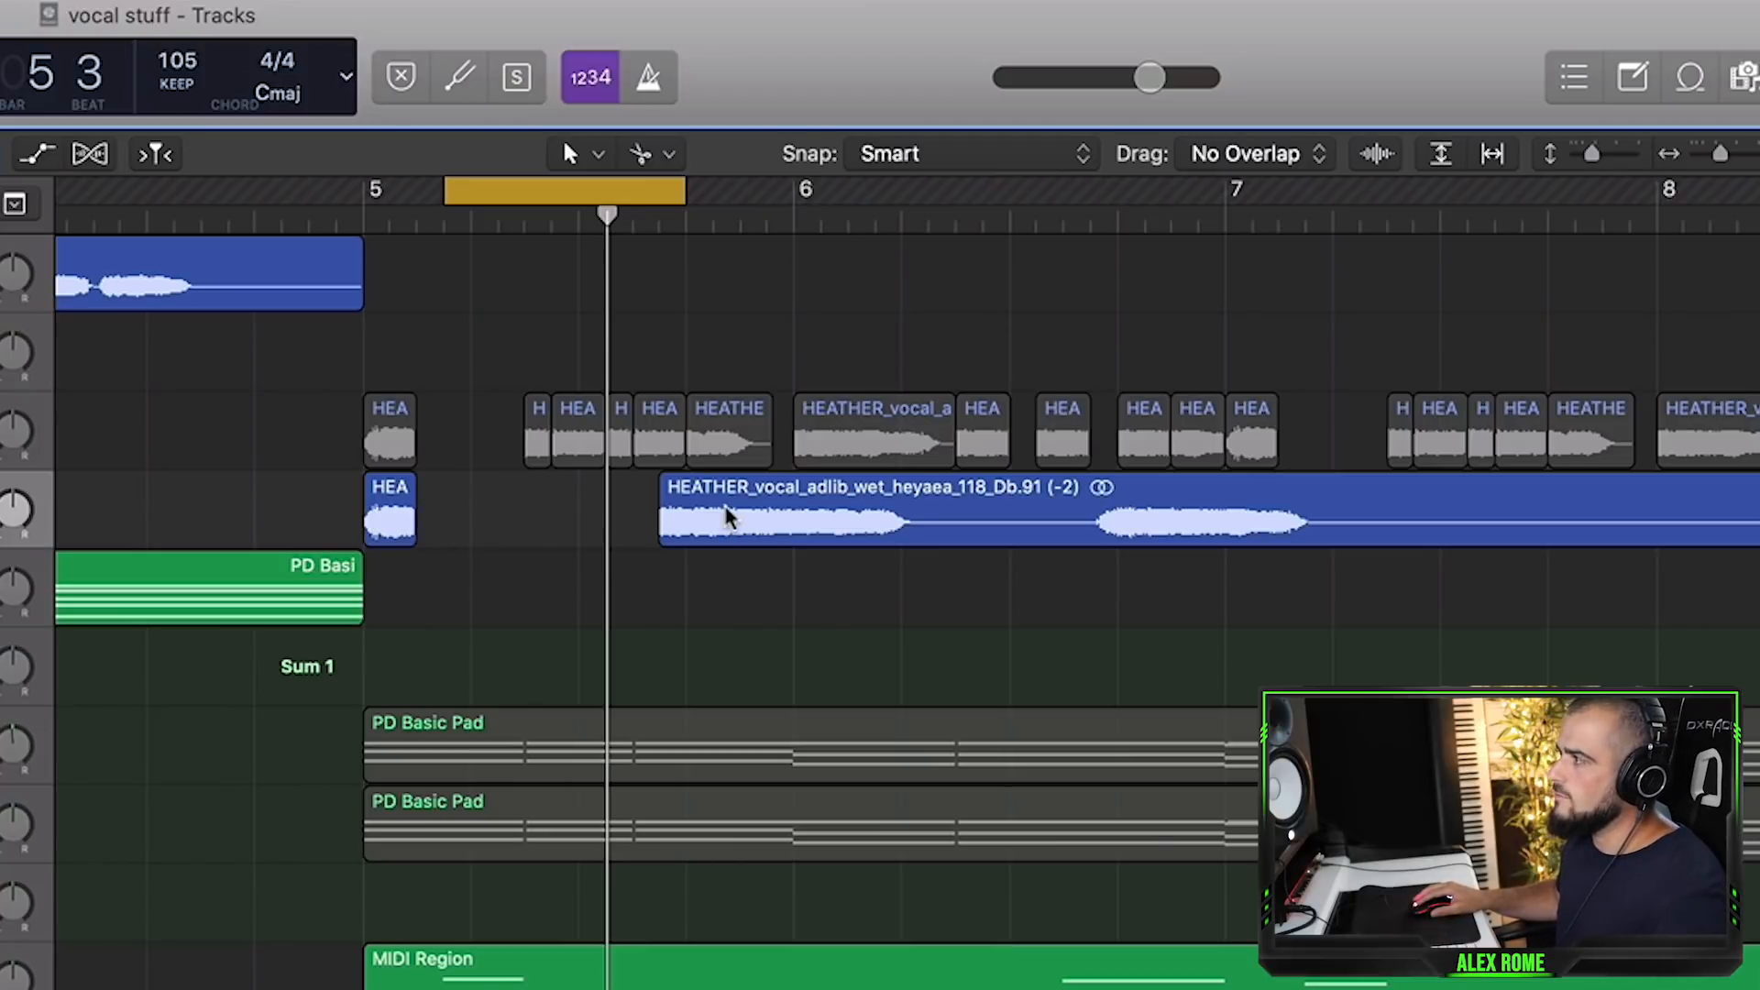
drag(727, 518, 610, 508)
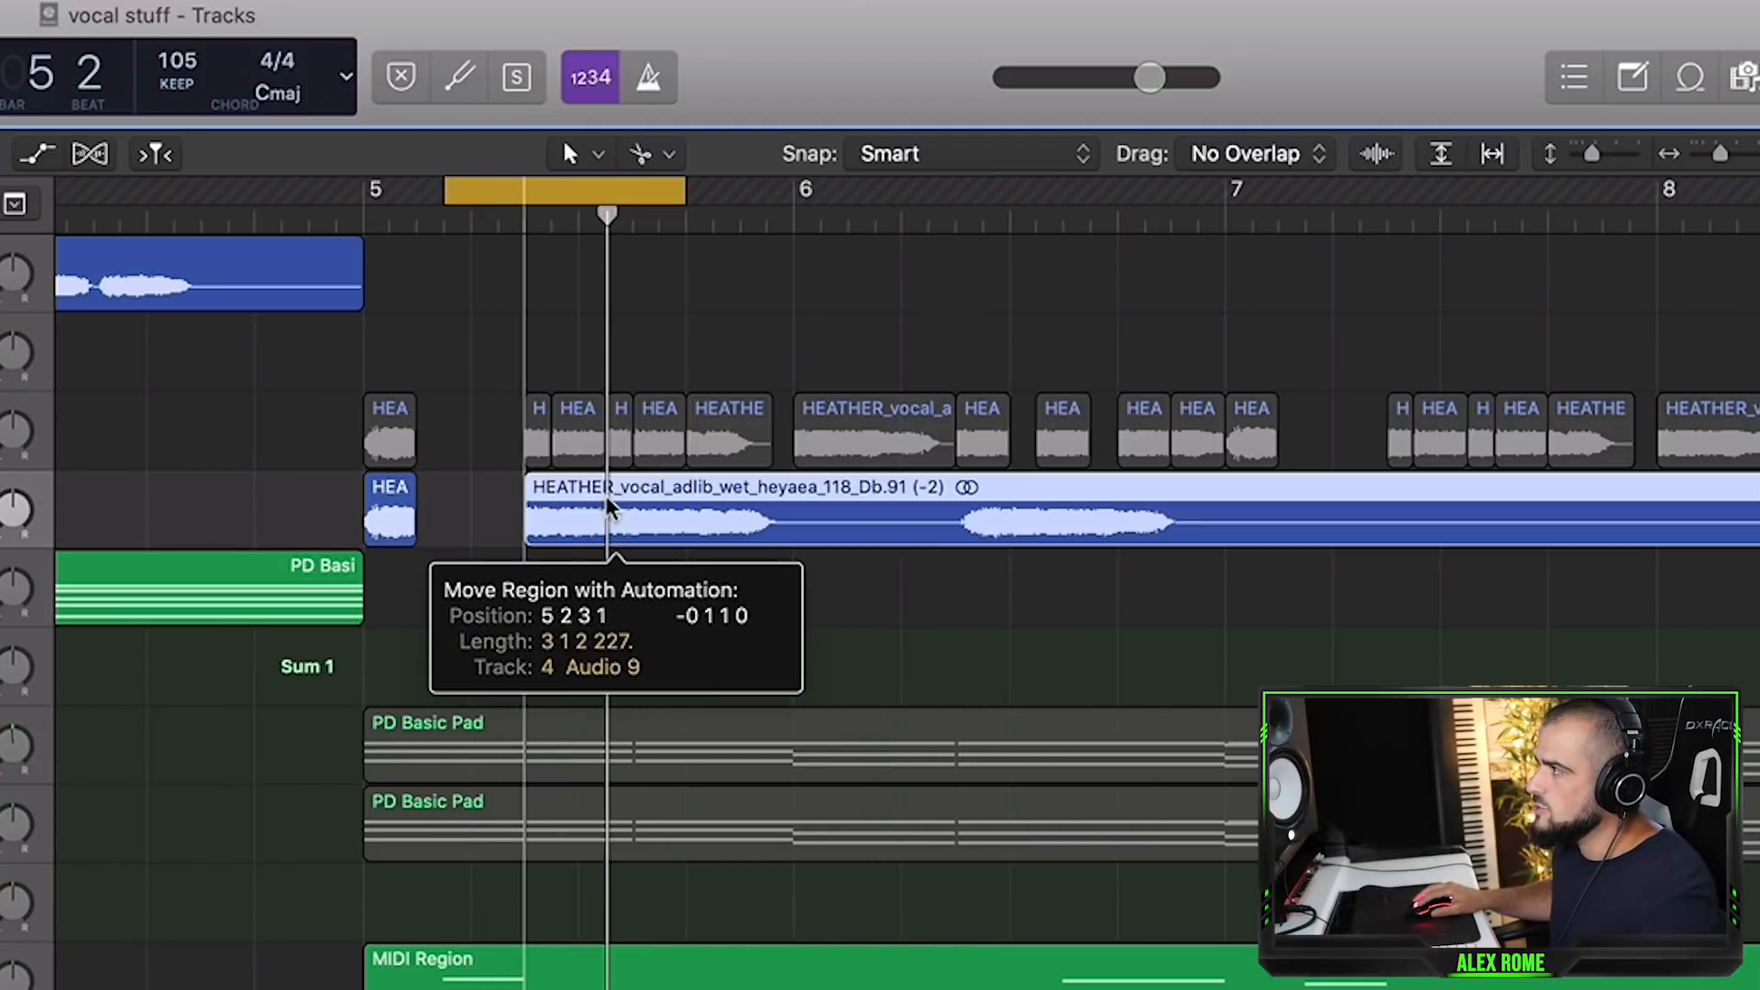
drag(607, 499, 607, 499)
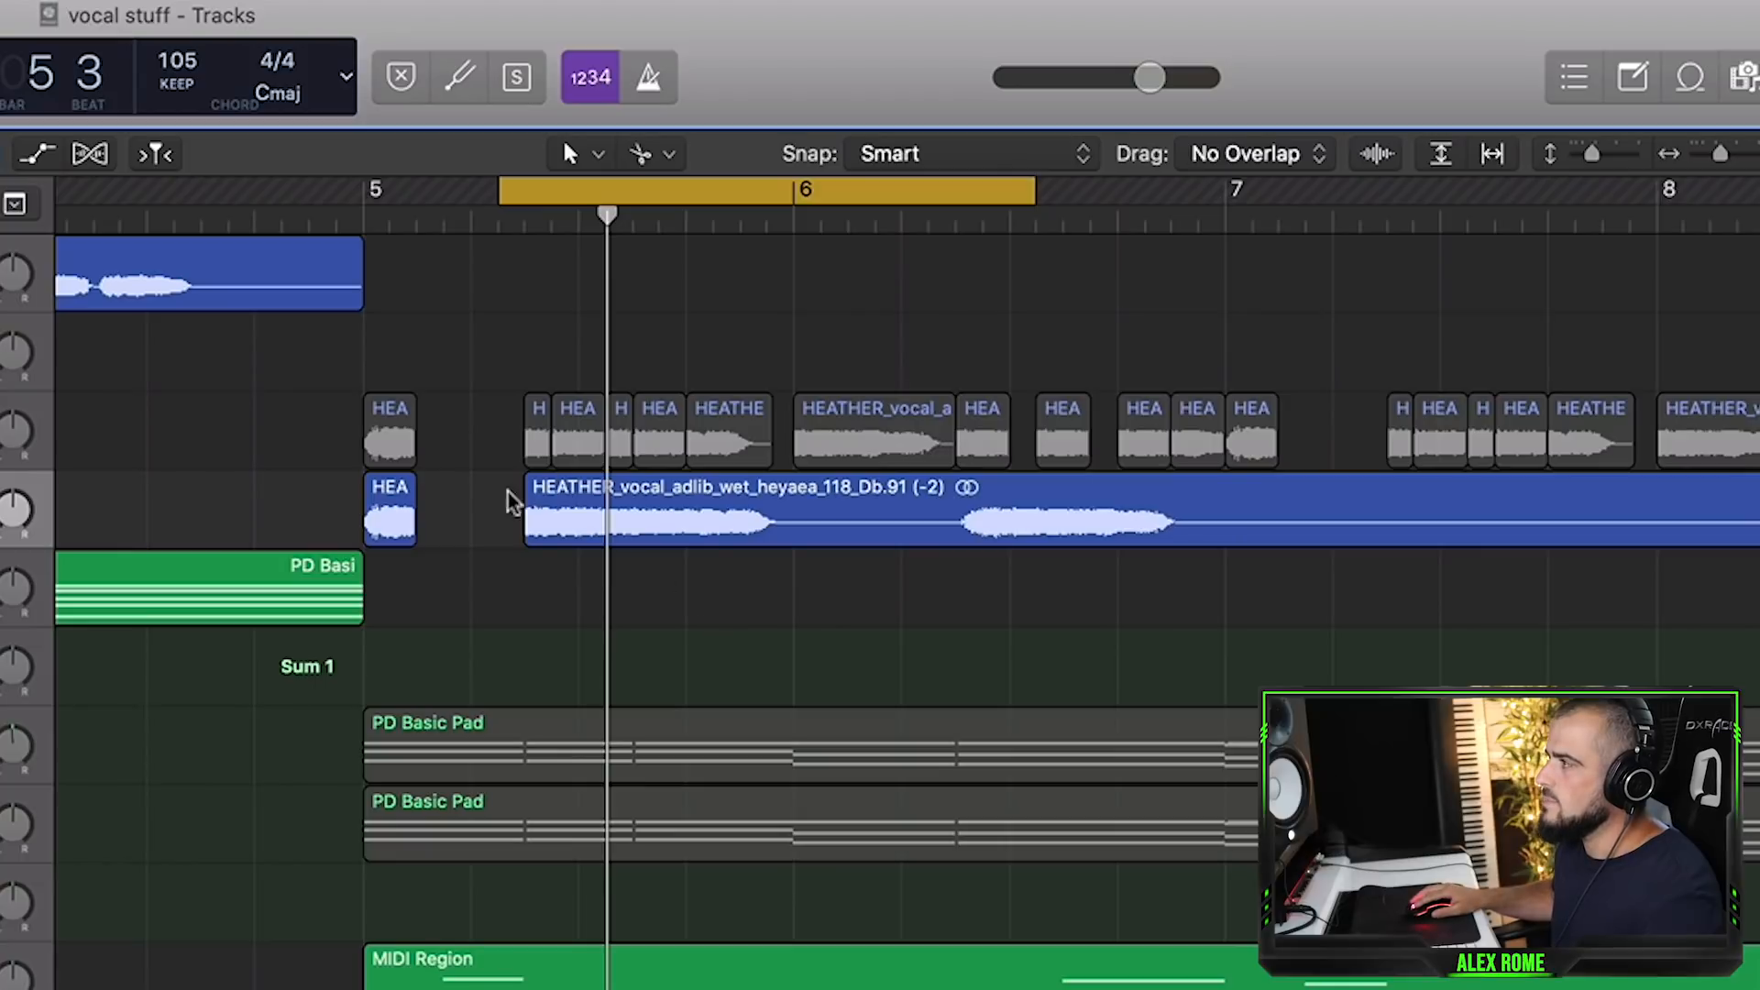
Step: Cut the long ad-lib into two consecutive short chops, the second at 5 3 2 1 with a length of 0 0 3 0
click(631, 529)
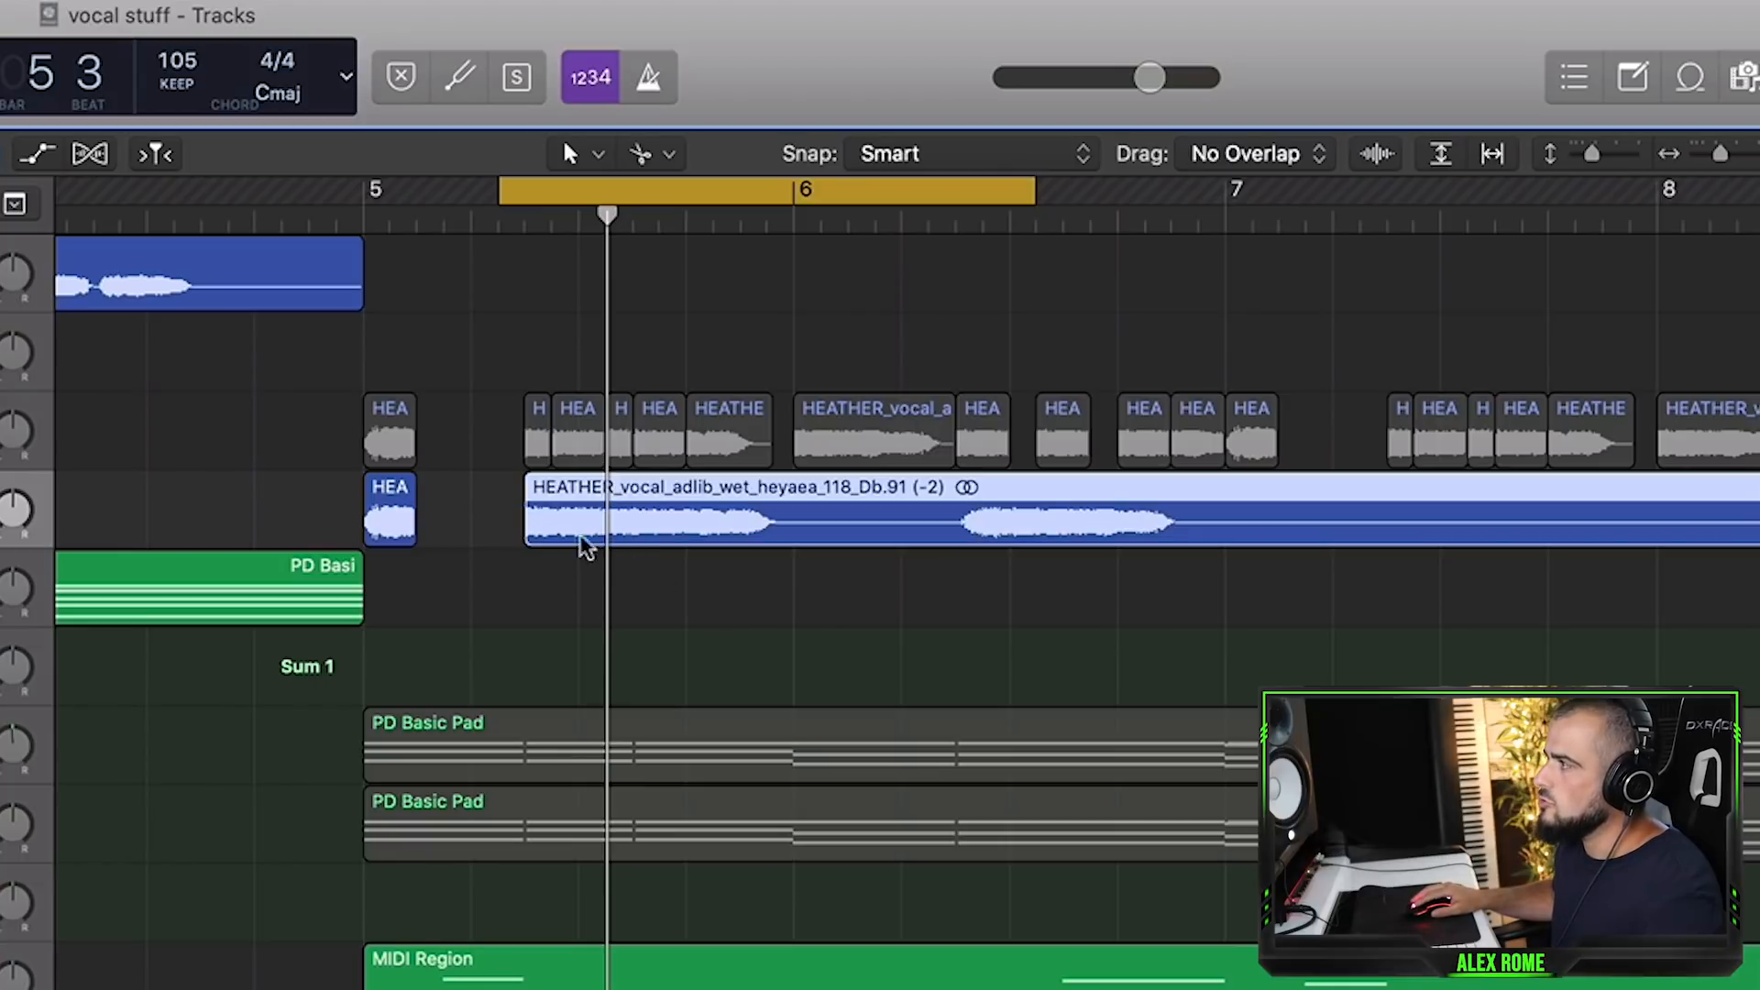
drag(491, 503, 868, 530)
click(765, 753)
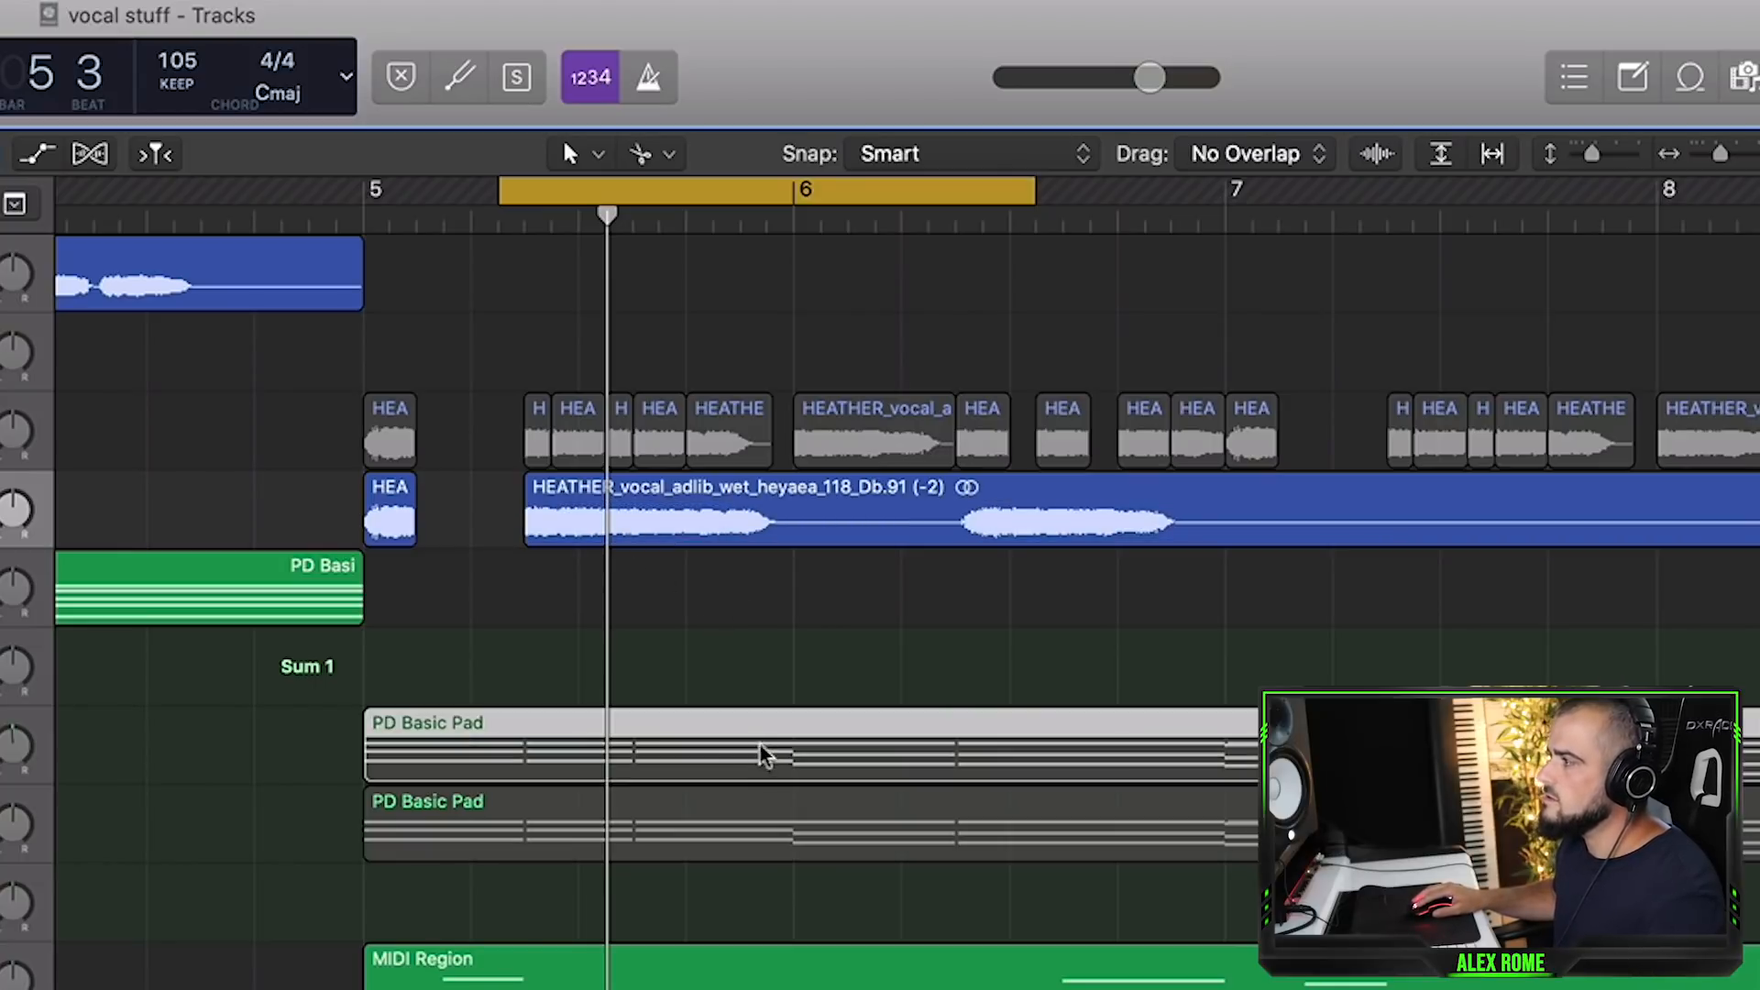
drag(533, 539, 628, 539)
drag(643, 520, 794, 519)
key(space)
key(space)
key(space)
super+click(606, 527)
mouse_move(660, 520)
mouse_down()
mouse_move(577, 514)
mouse_move(653, 518)
mouse_up()
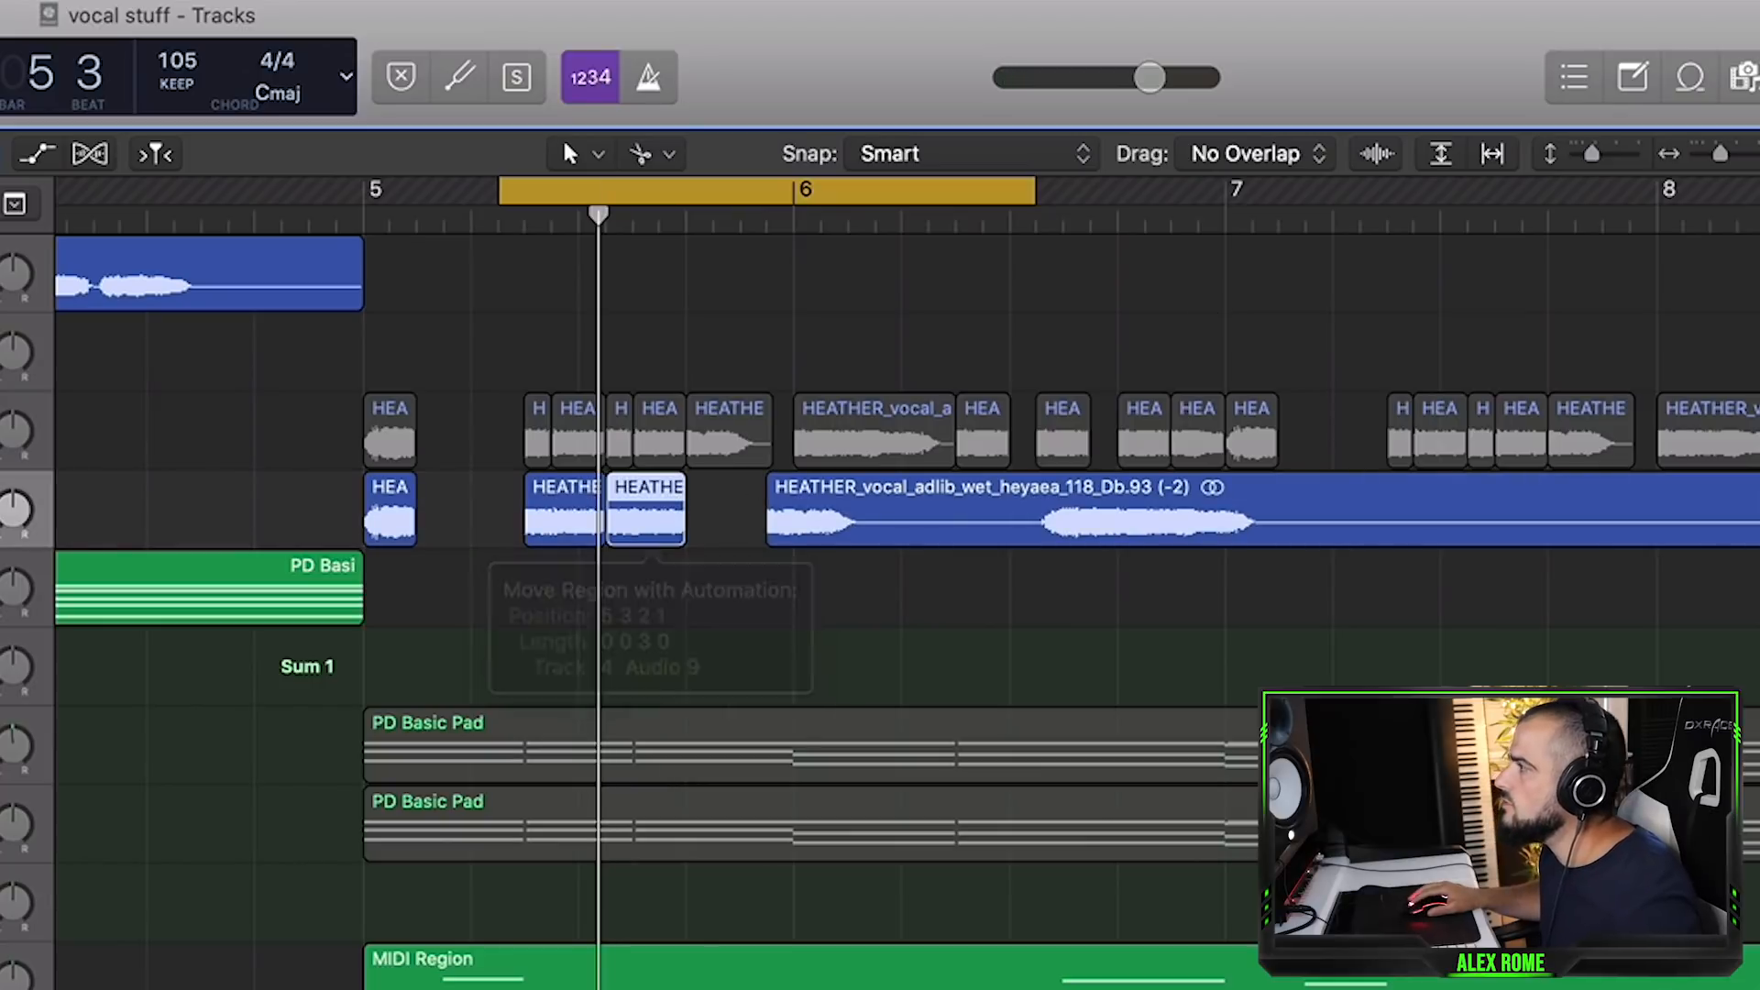
Step: Loop bar 5 during playback and move the remaining ad-lib slice to 5 4, directly after the second chop
drag(367, 206, 807, 196)
key(space)
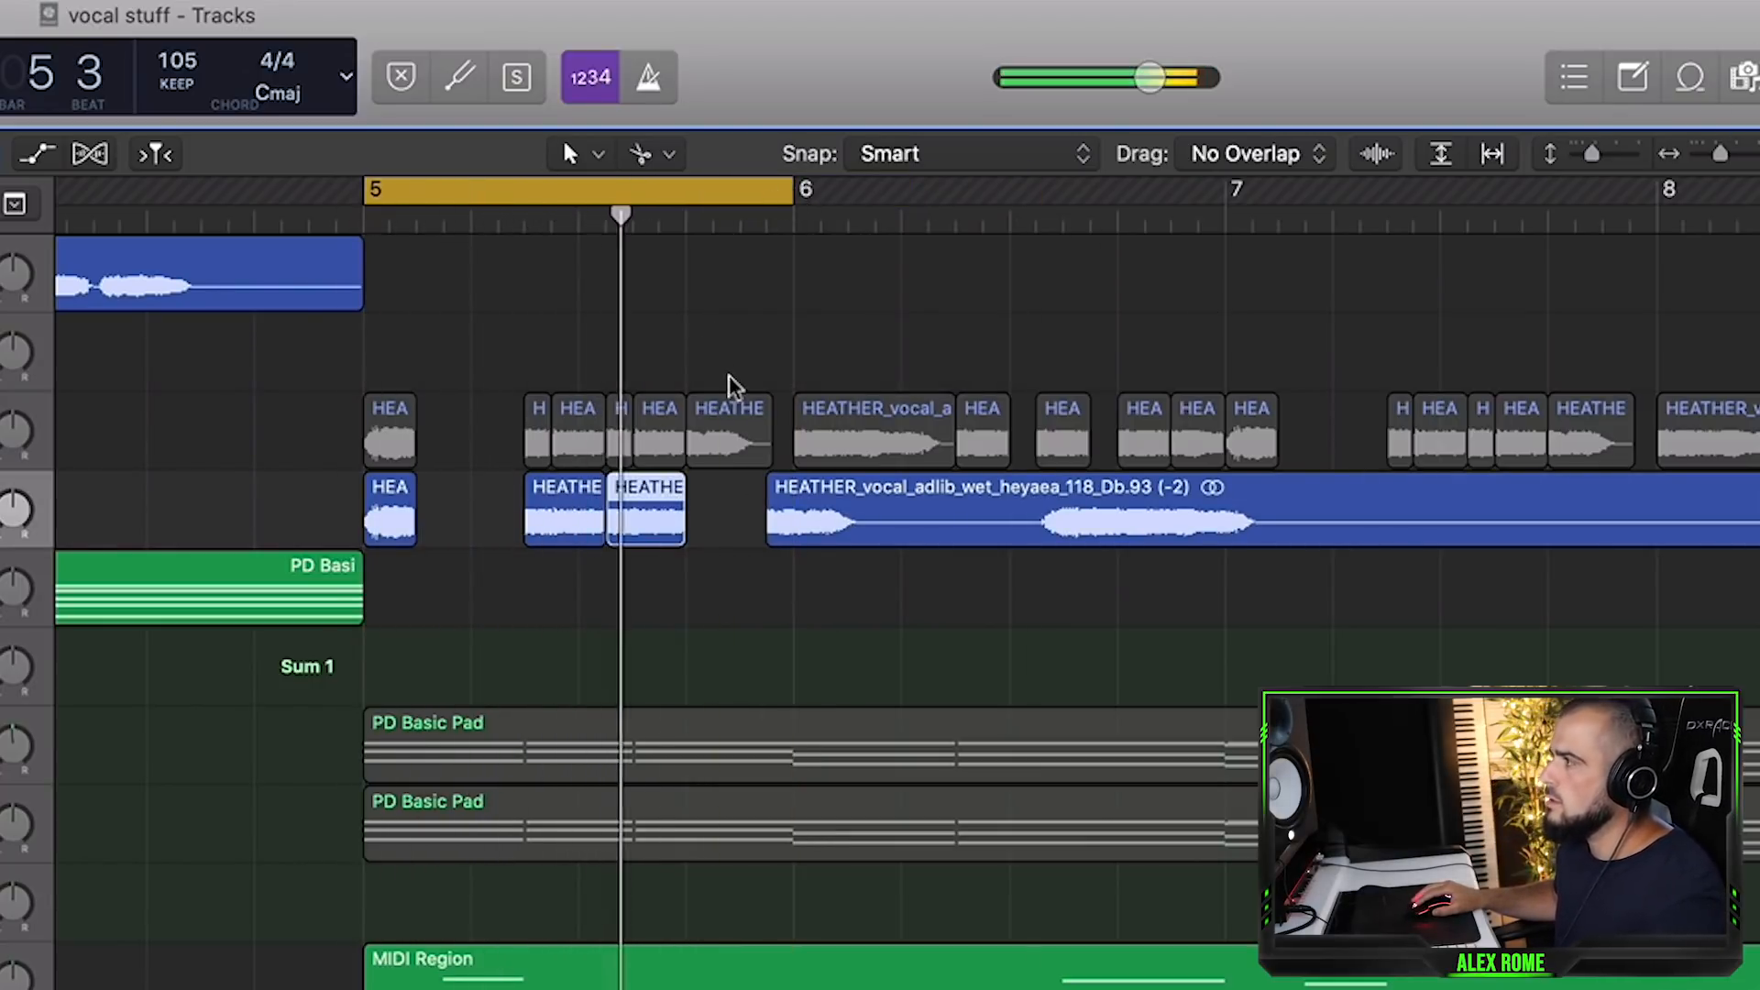
click(824, 566)
drag(838, 528, 773, 516)
scroll(779, 532, up, 3)
key(space)
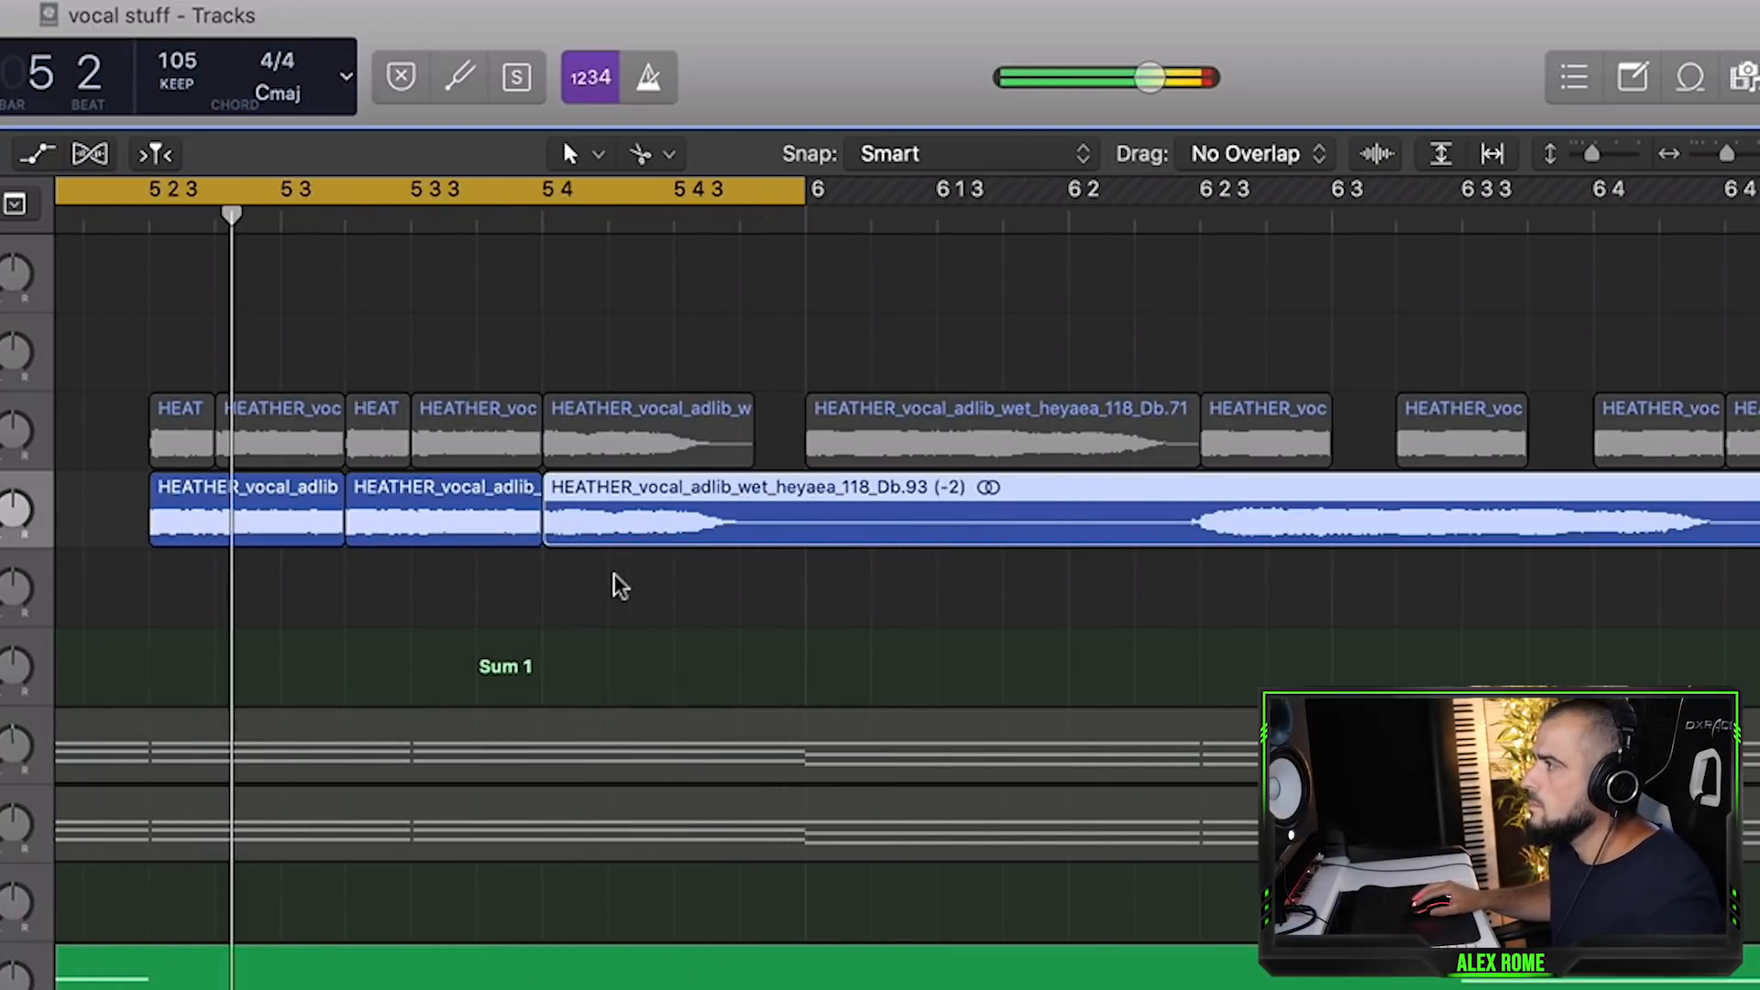
Step: Split the leftover ad-lib near the start of its second phrase, remove the leading piece and place the phrase at bar 6
drag(424, 591, 475, 548)
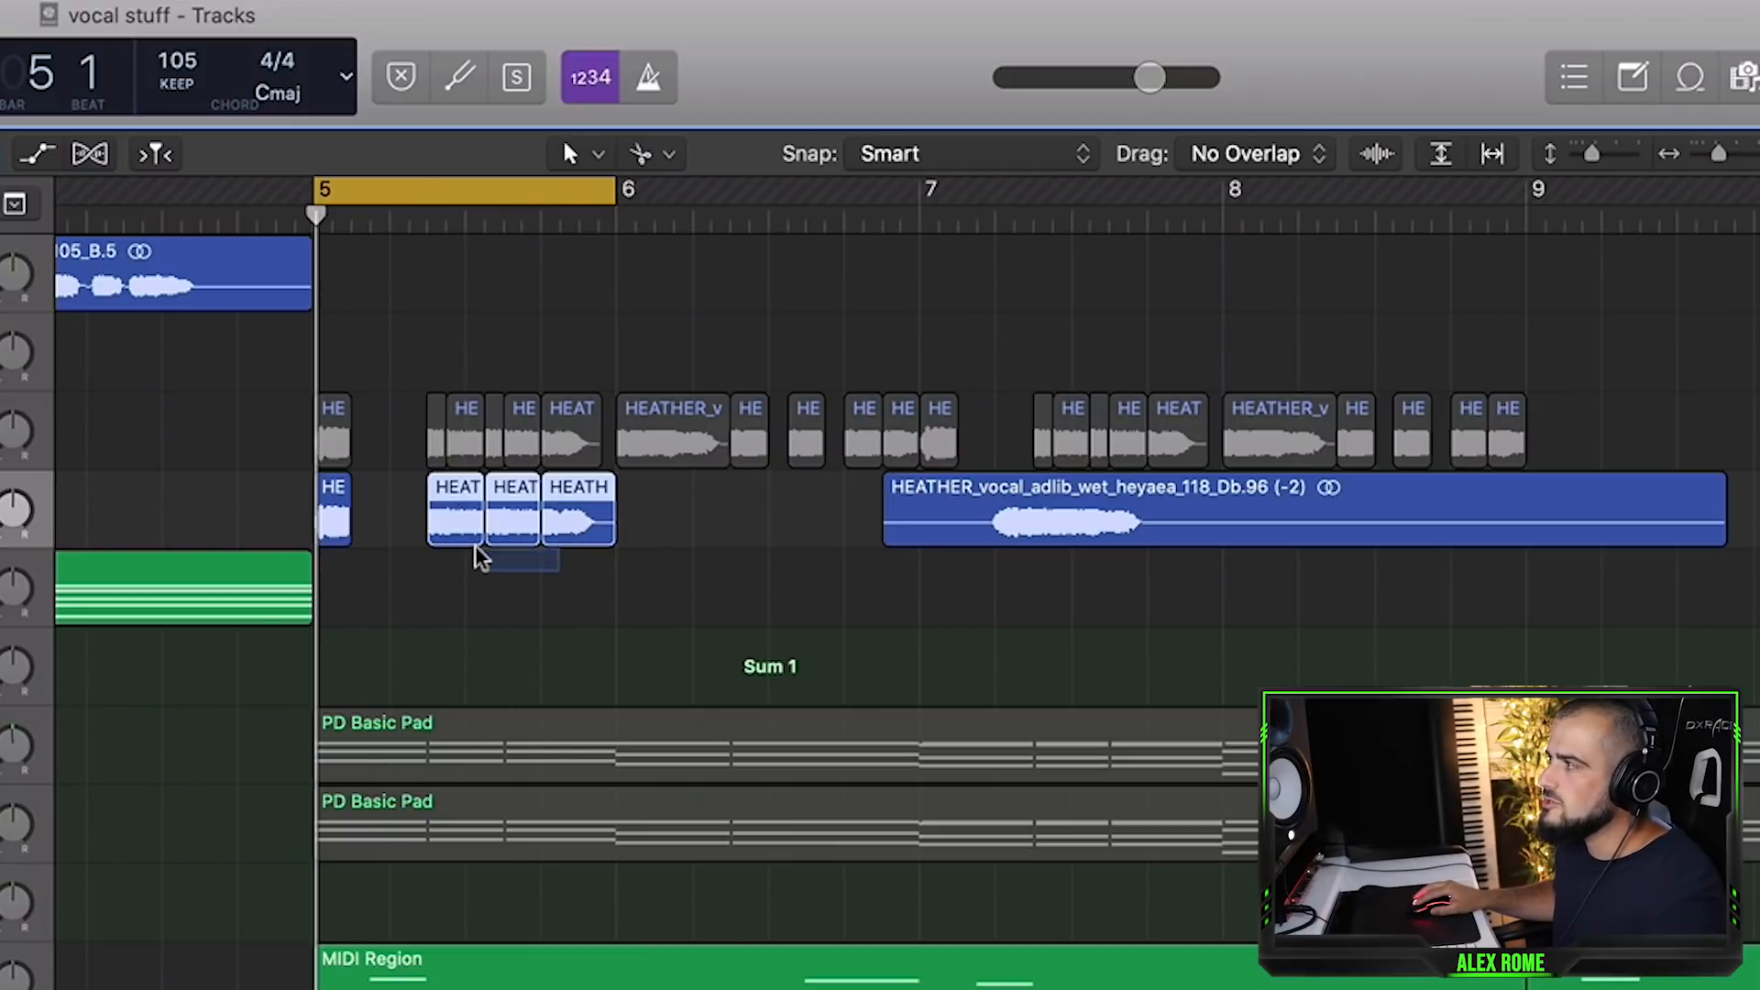
click(534, 591)
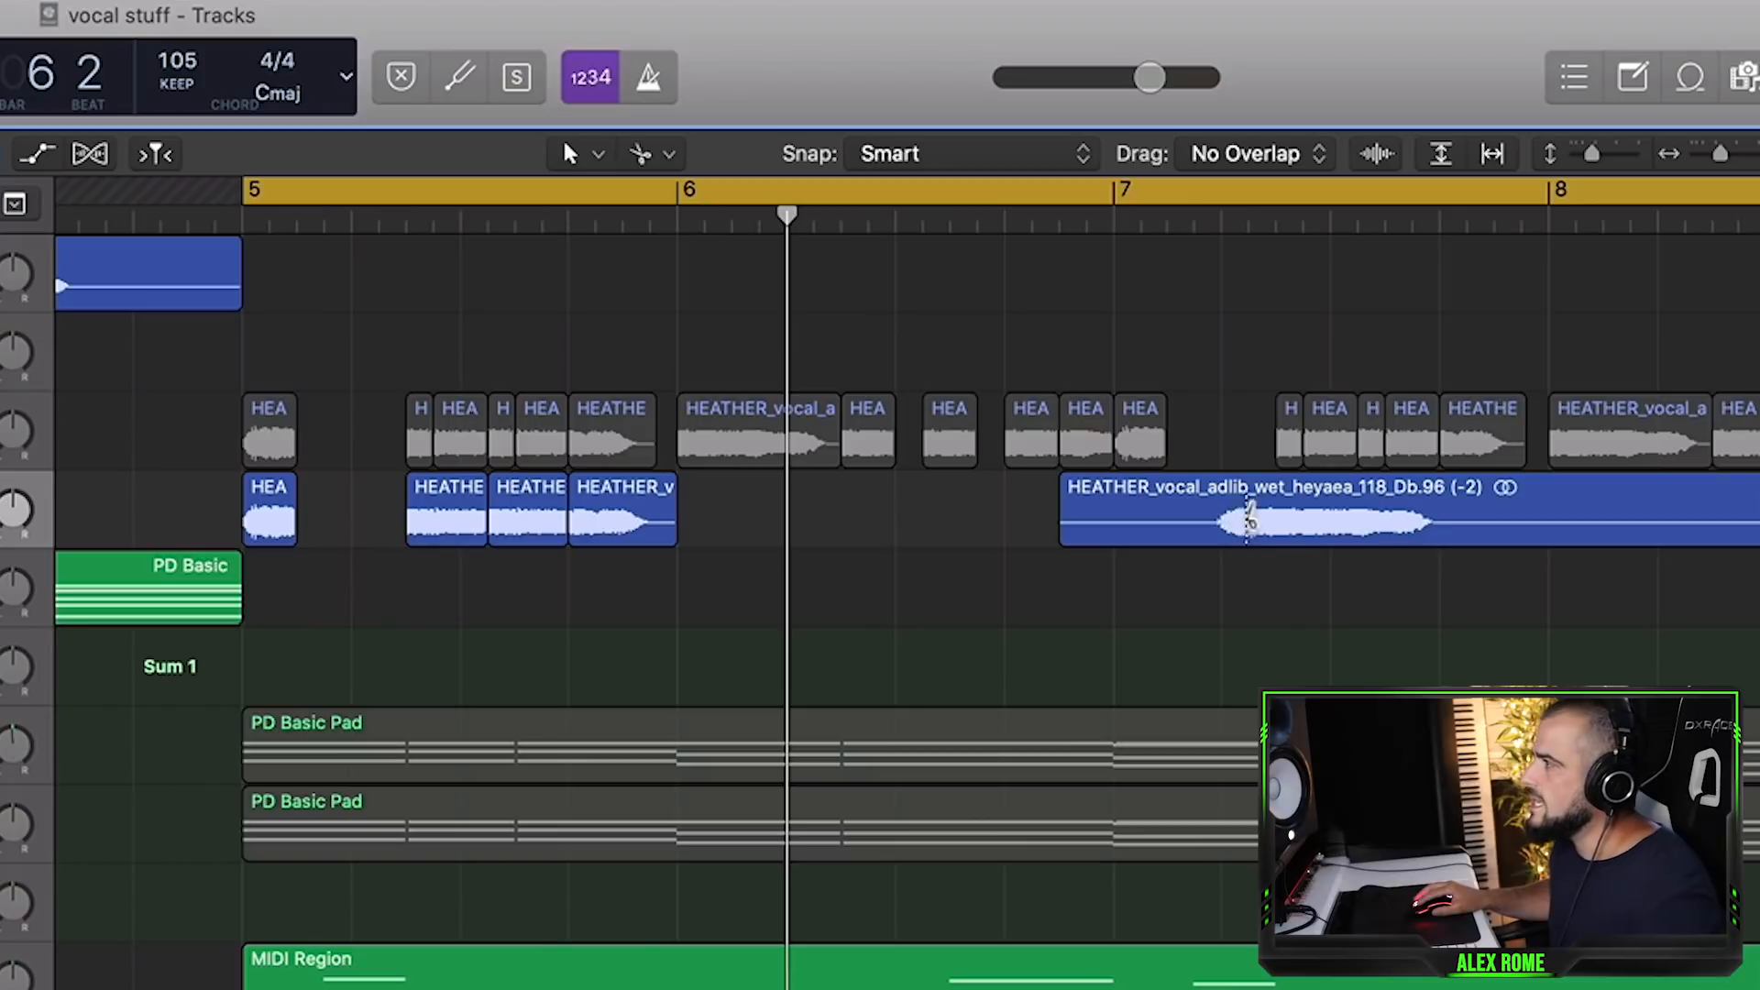
click(1249, 521)
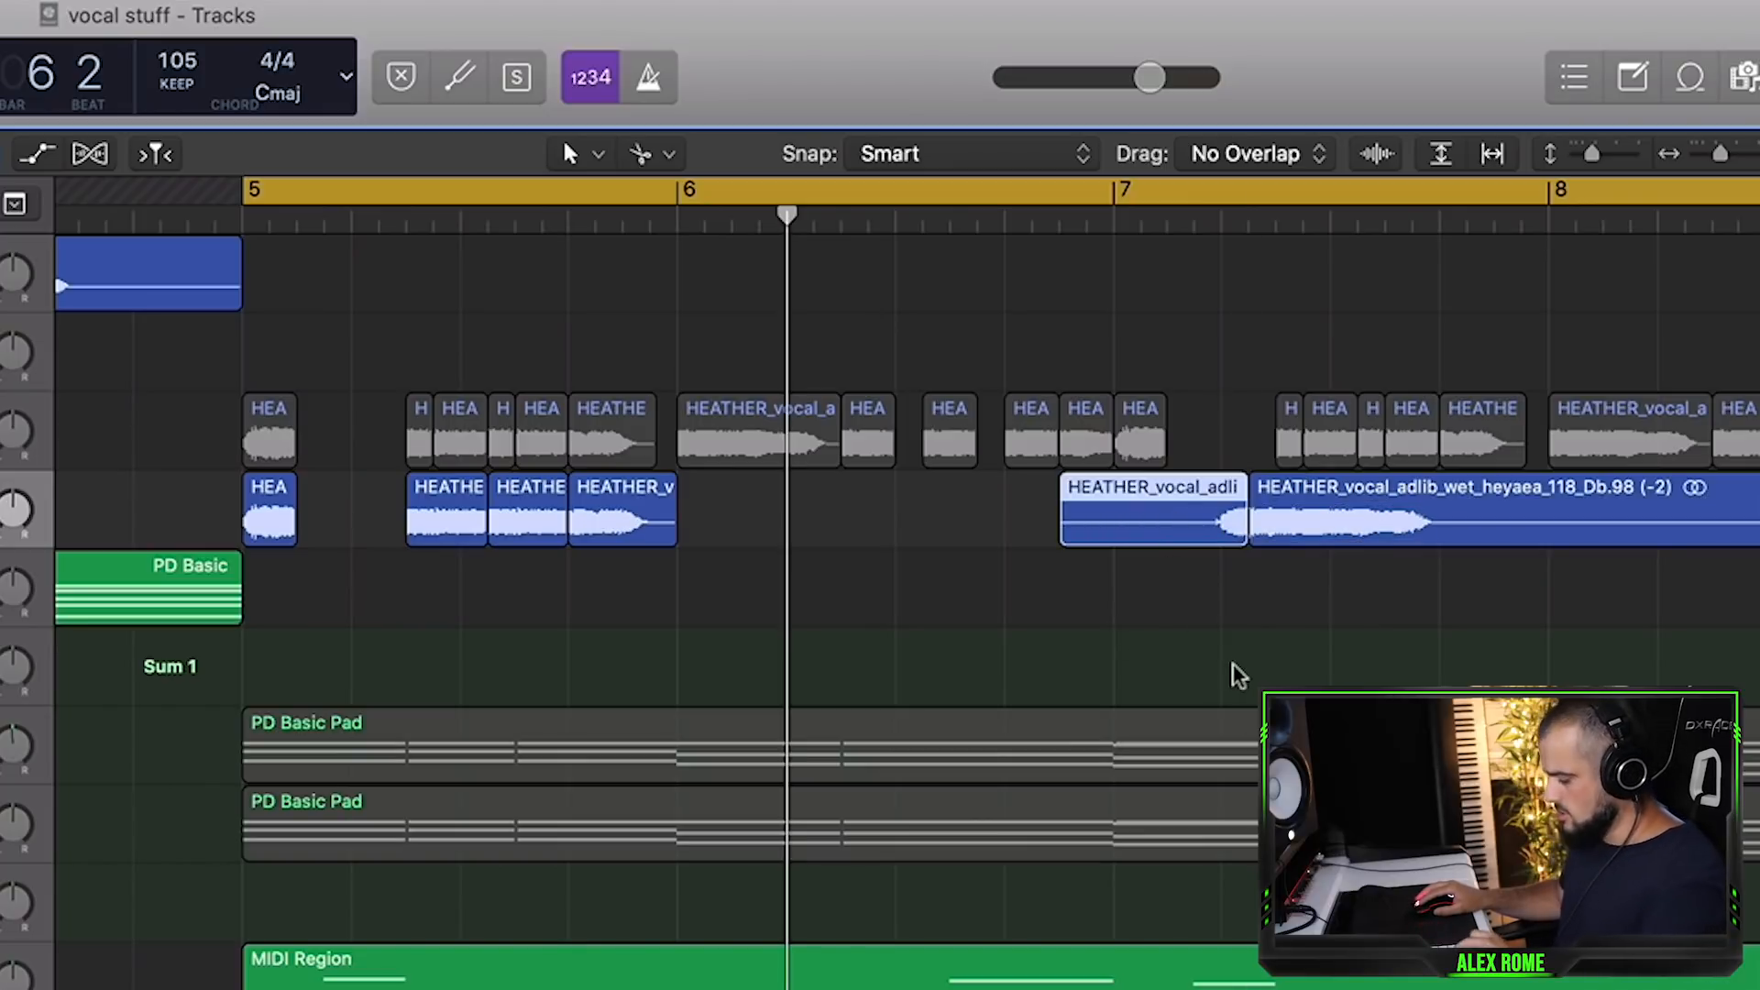
drag(1284, 523, 798, 524)
click(677, 220)
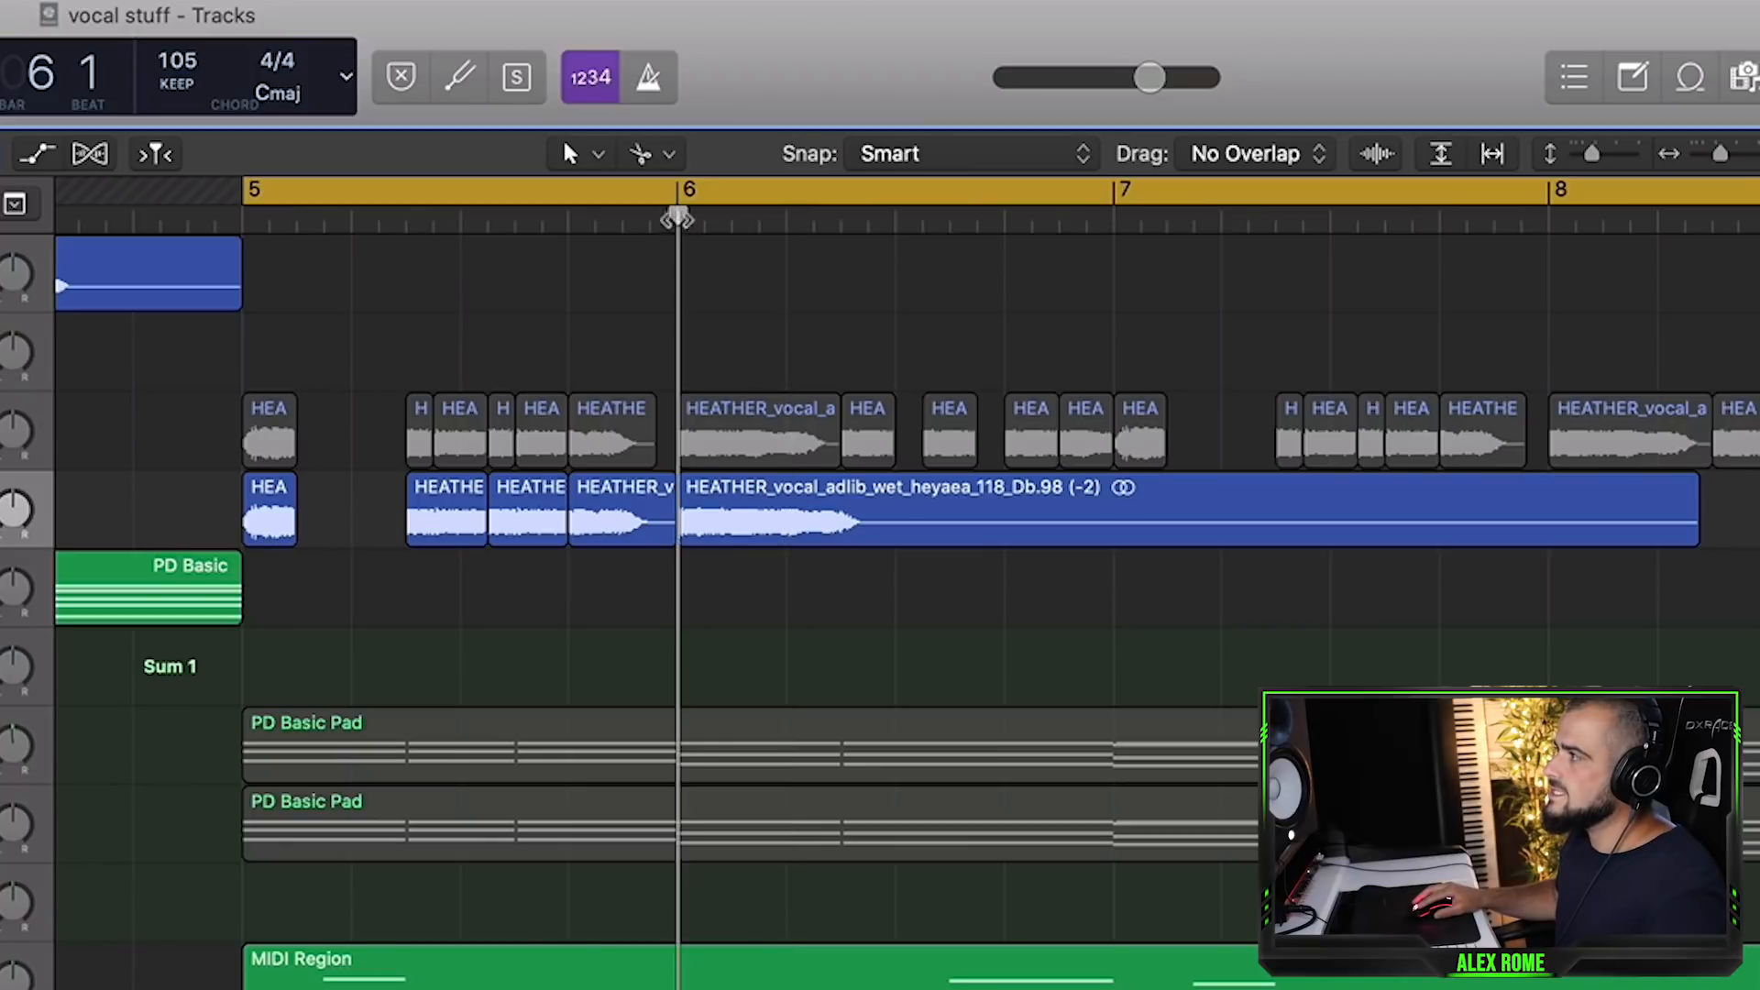
Step: Loop bar 6 and repeat the ad-lib phrase that starts at bar 6 directly after itself on Audio 9
drag(677, 218, 1104, 192)
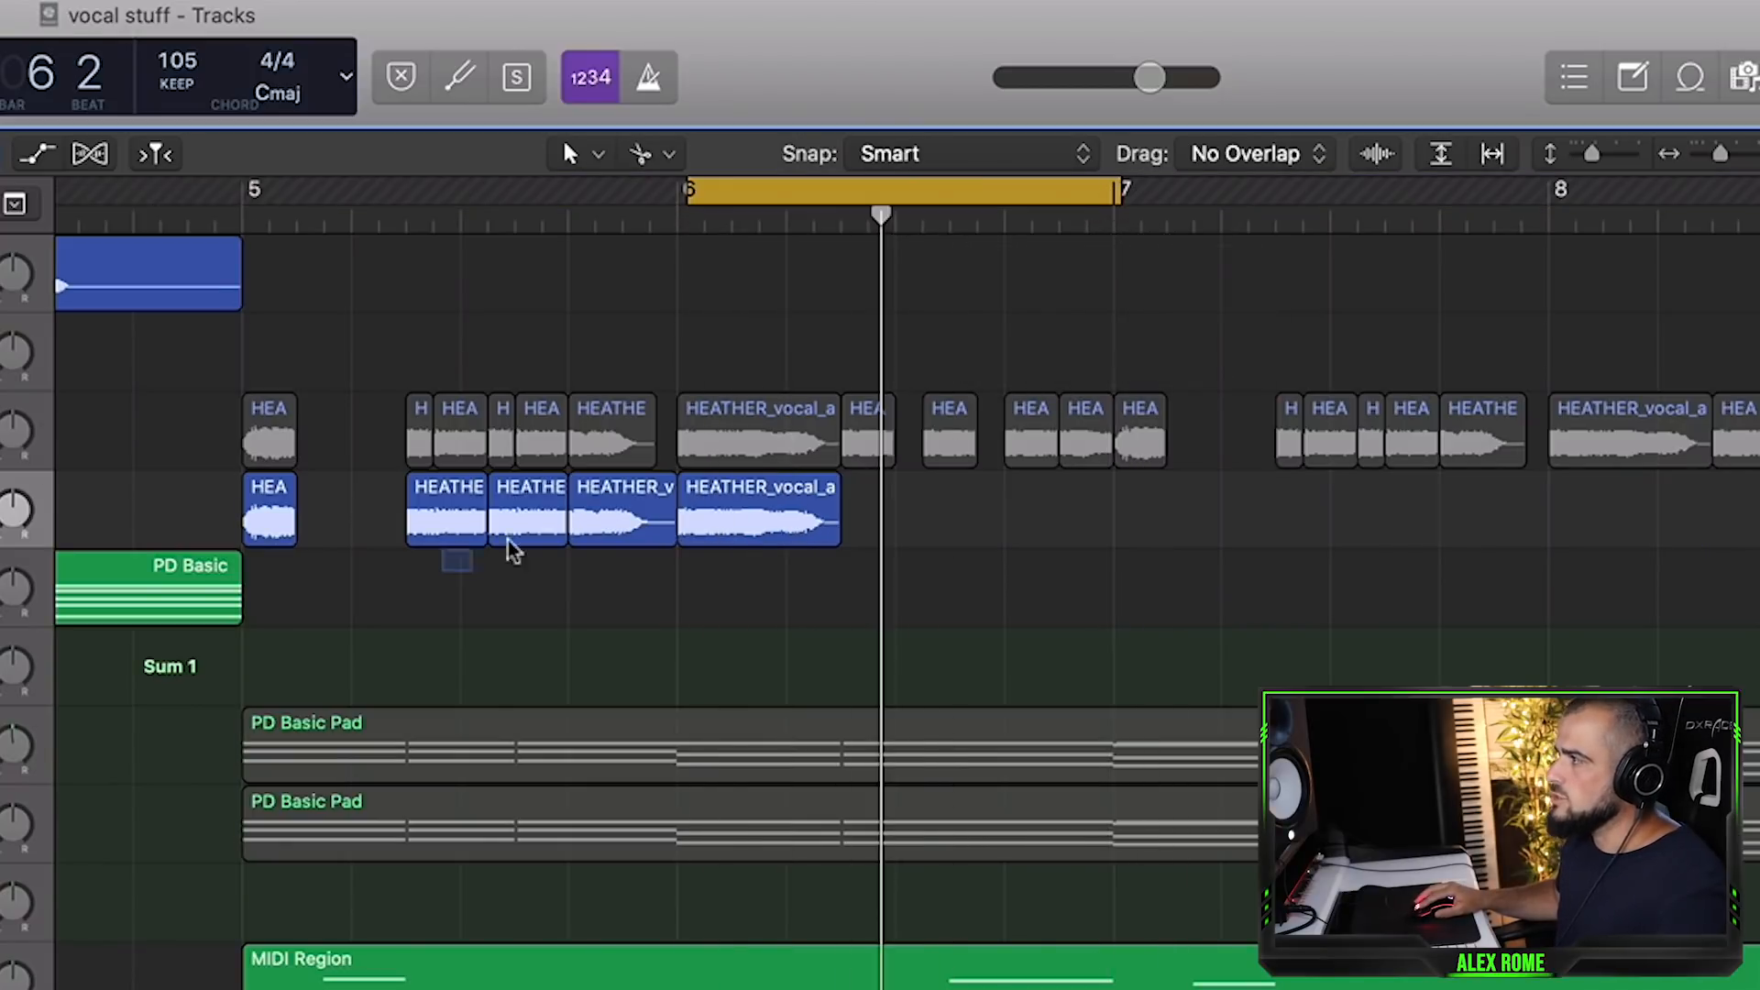
shift+click(520, 548)
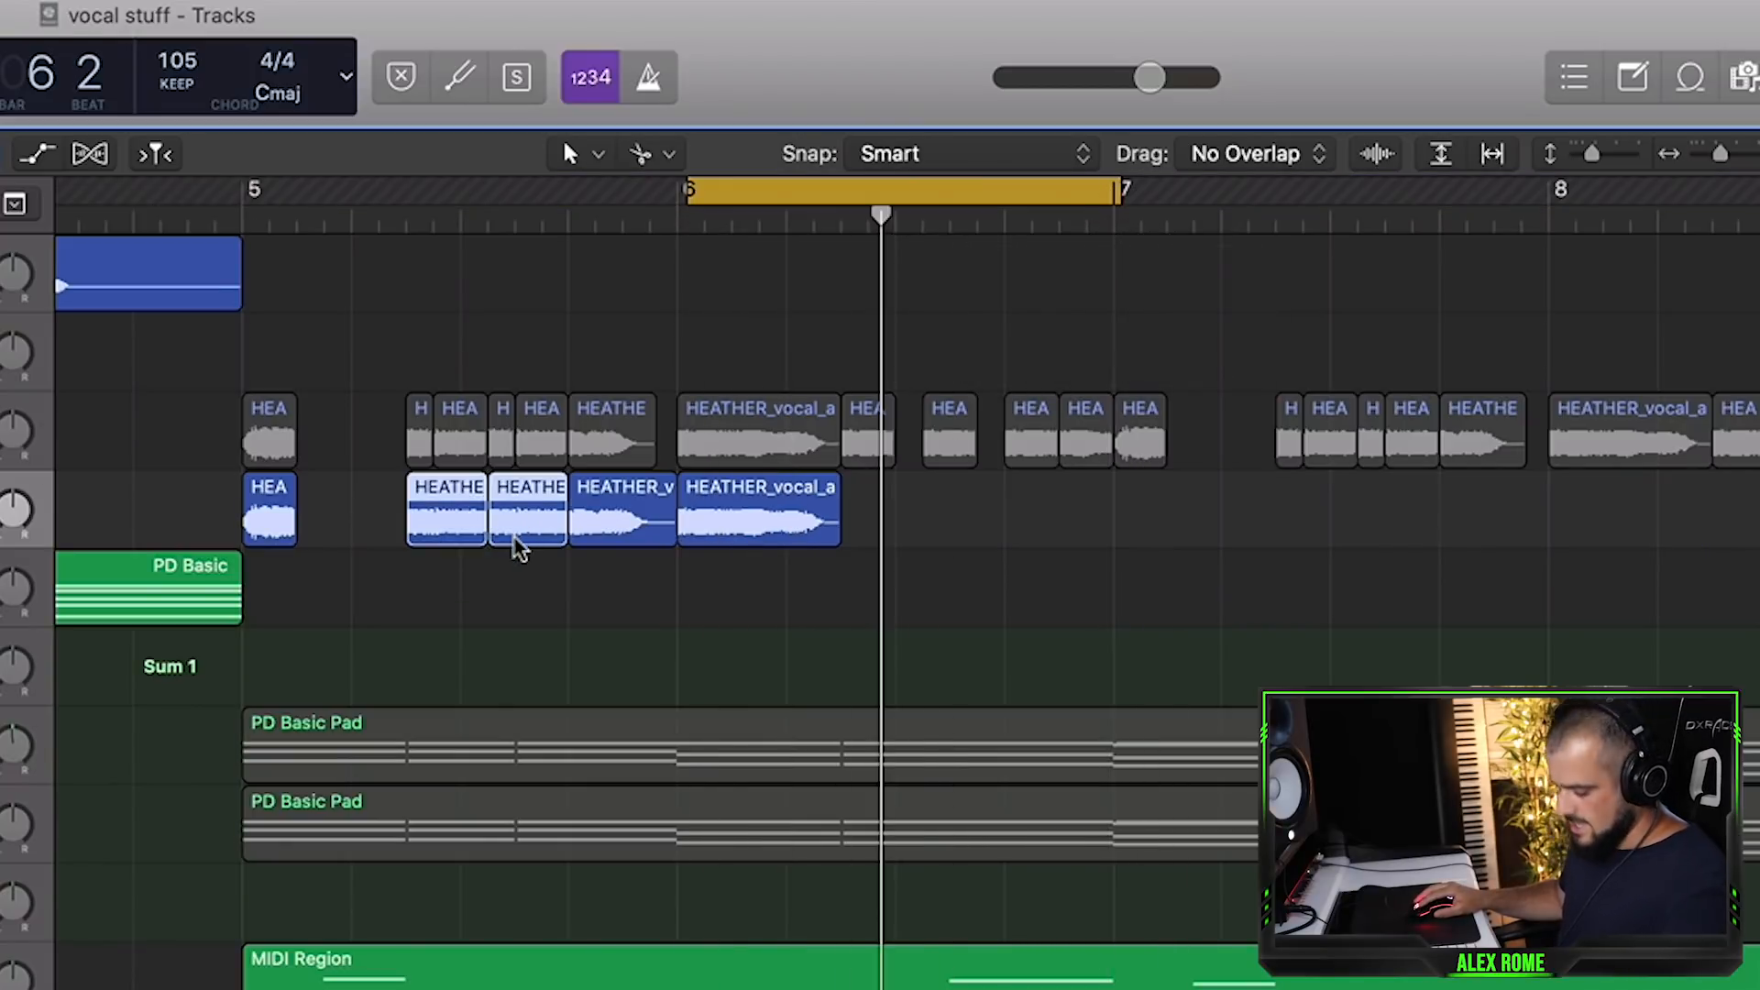
click(666, 620)
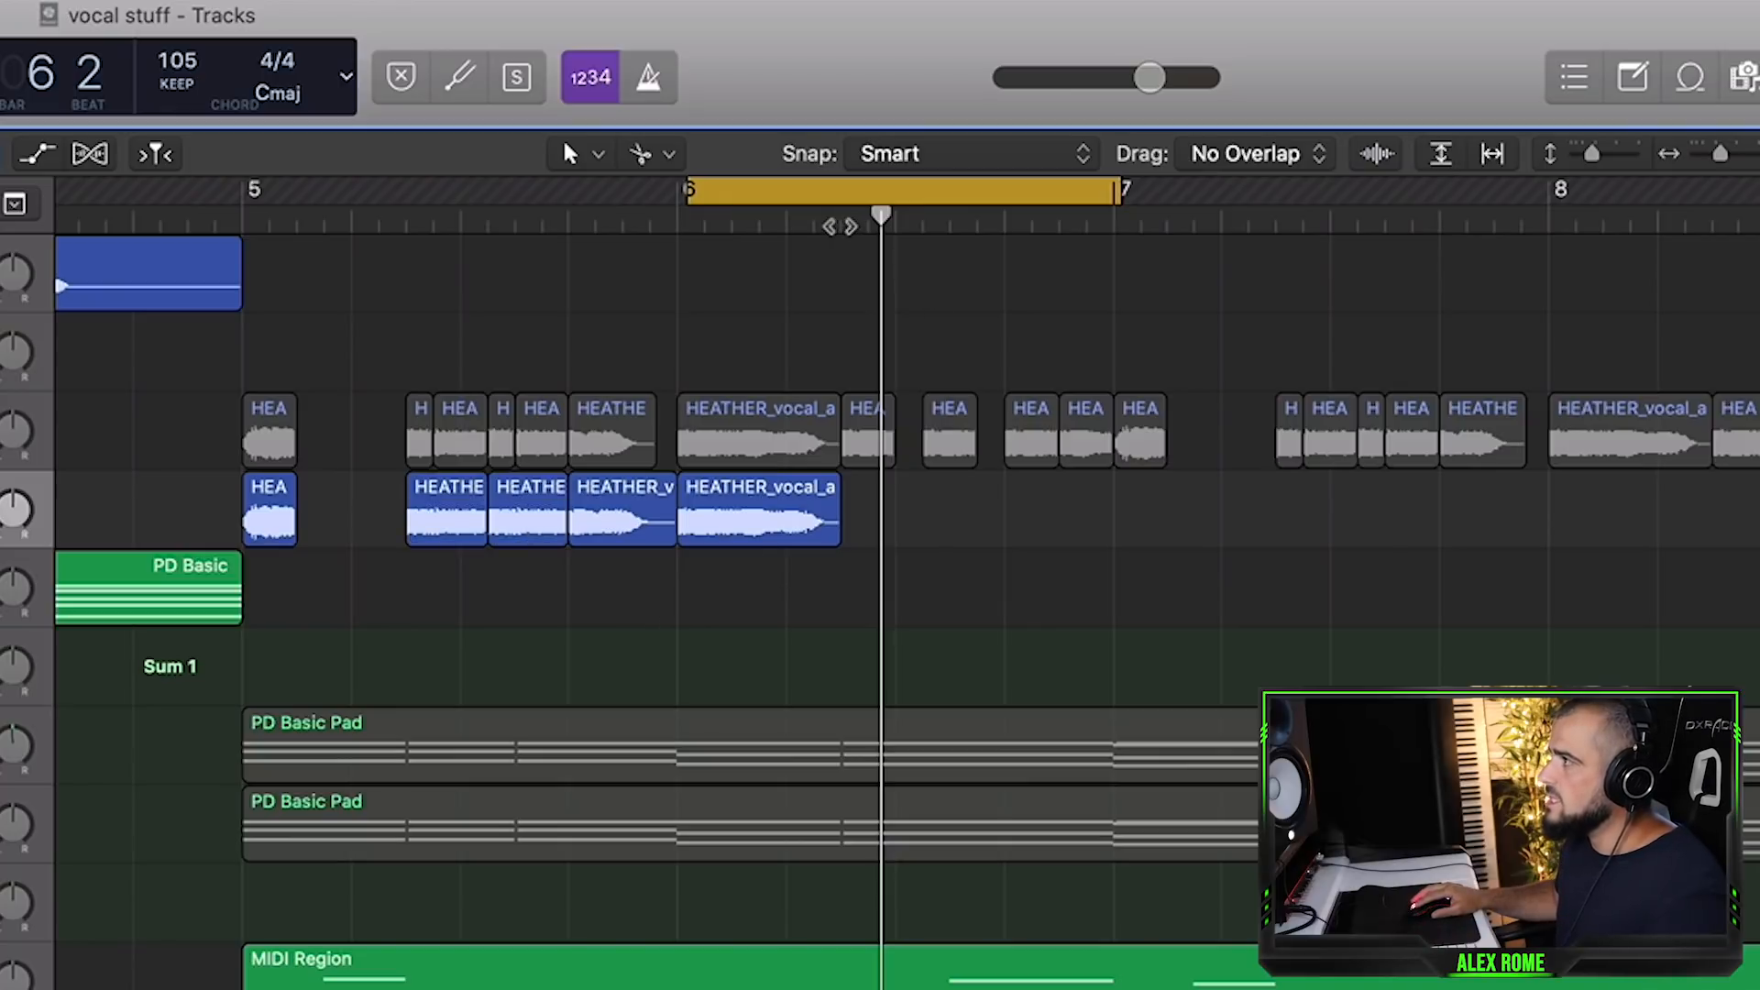
click(839, 227)
click(785, 508)
key(super+r)
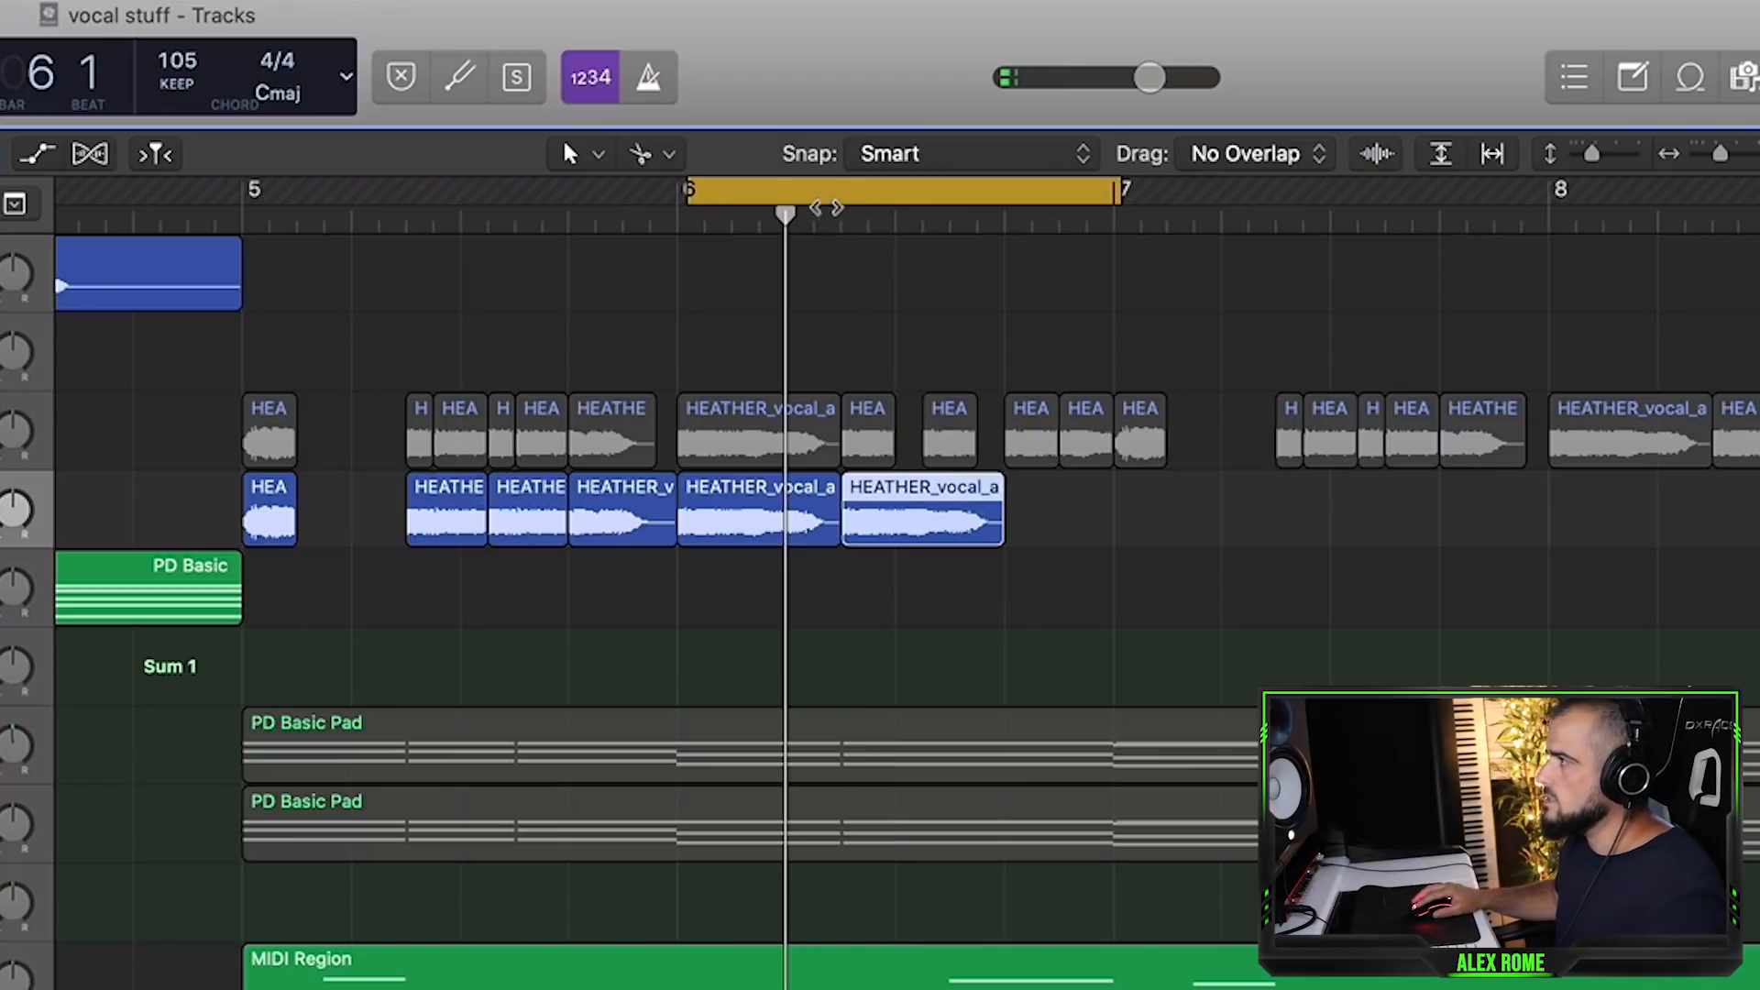
Step: Split the repeated phrase at beat 6 3, remove its tail and copy the remaining chop after a sixteenth-note gap
drag(841, 190, 1114, 190)
key(space)
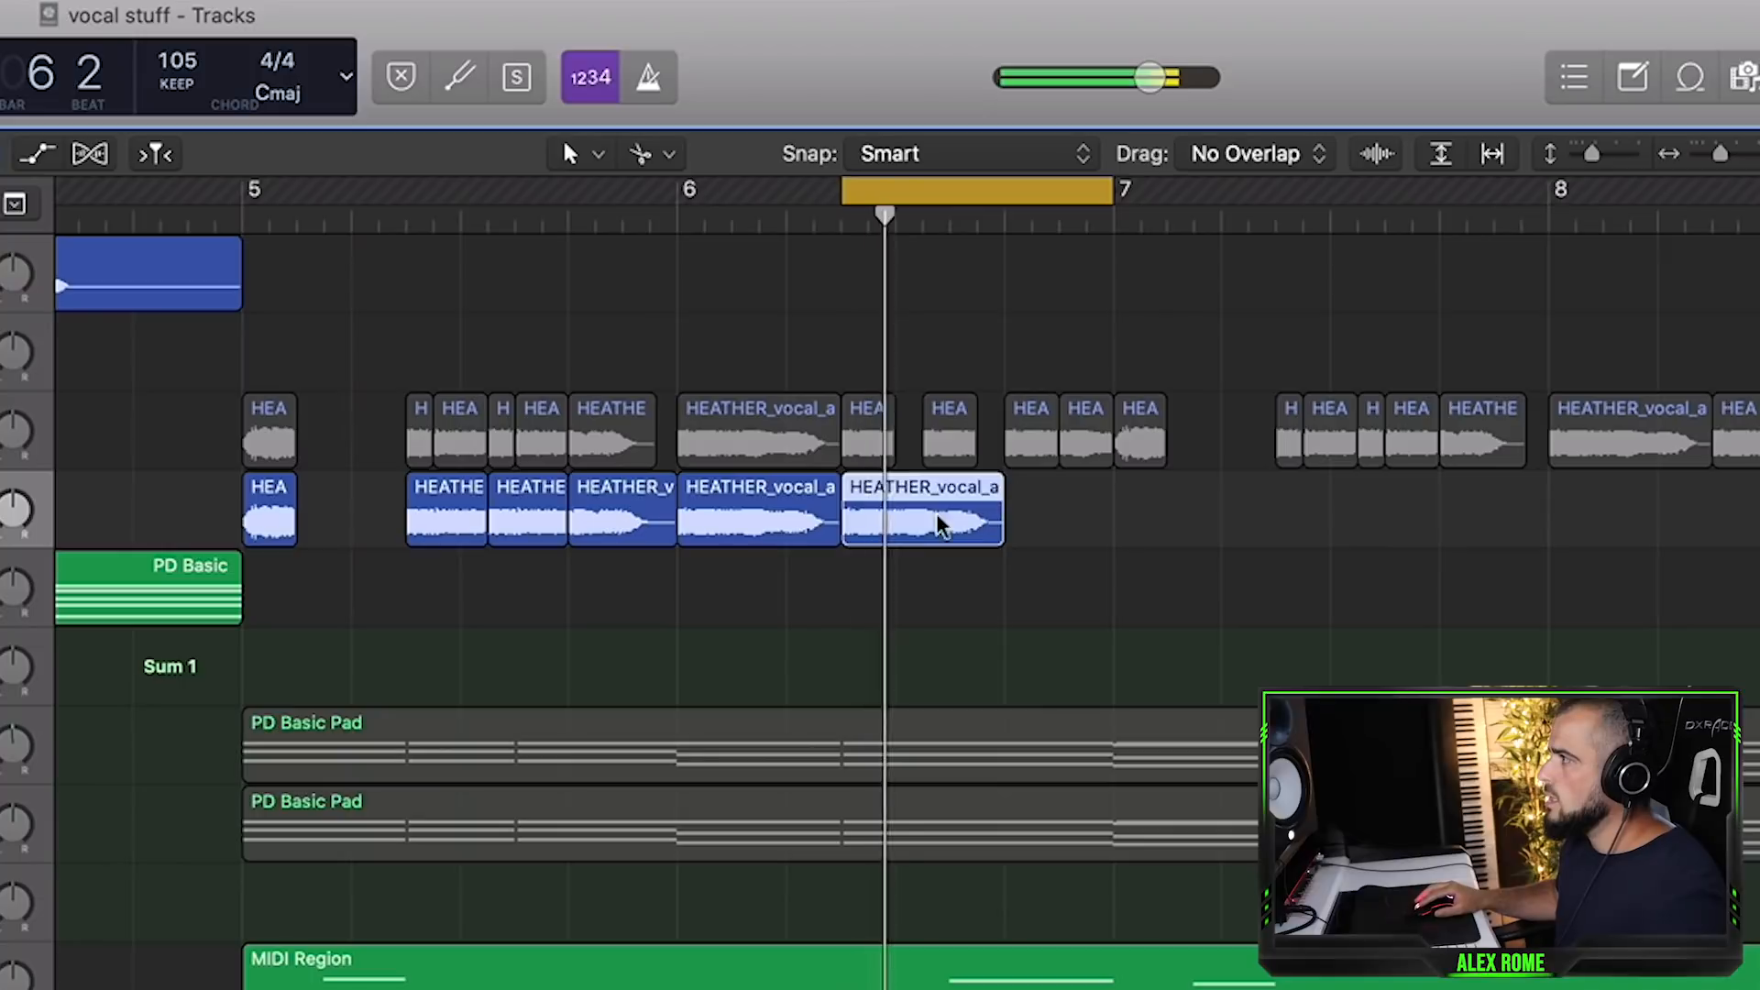
super+click(896, 519)
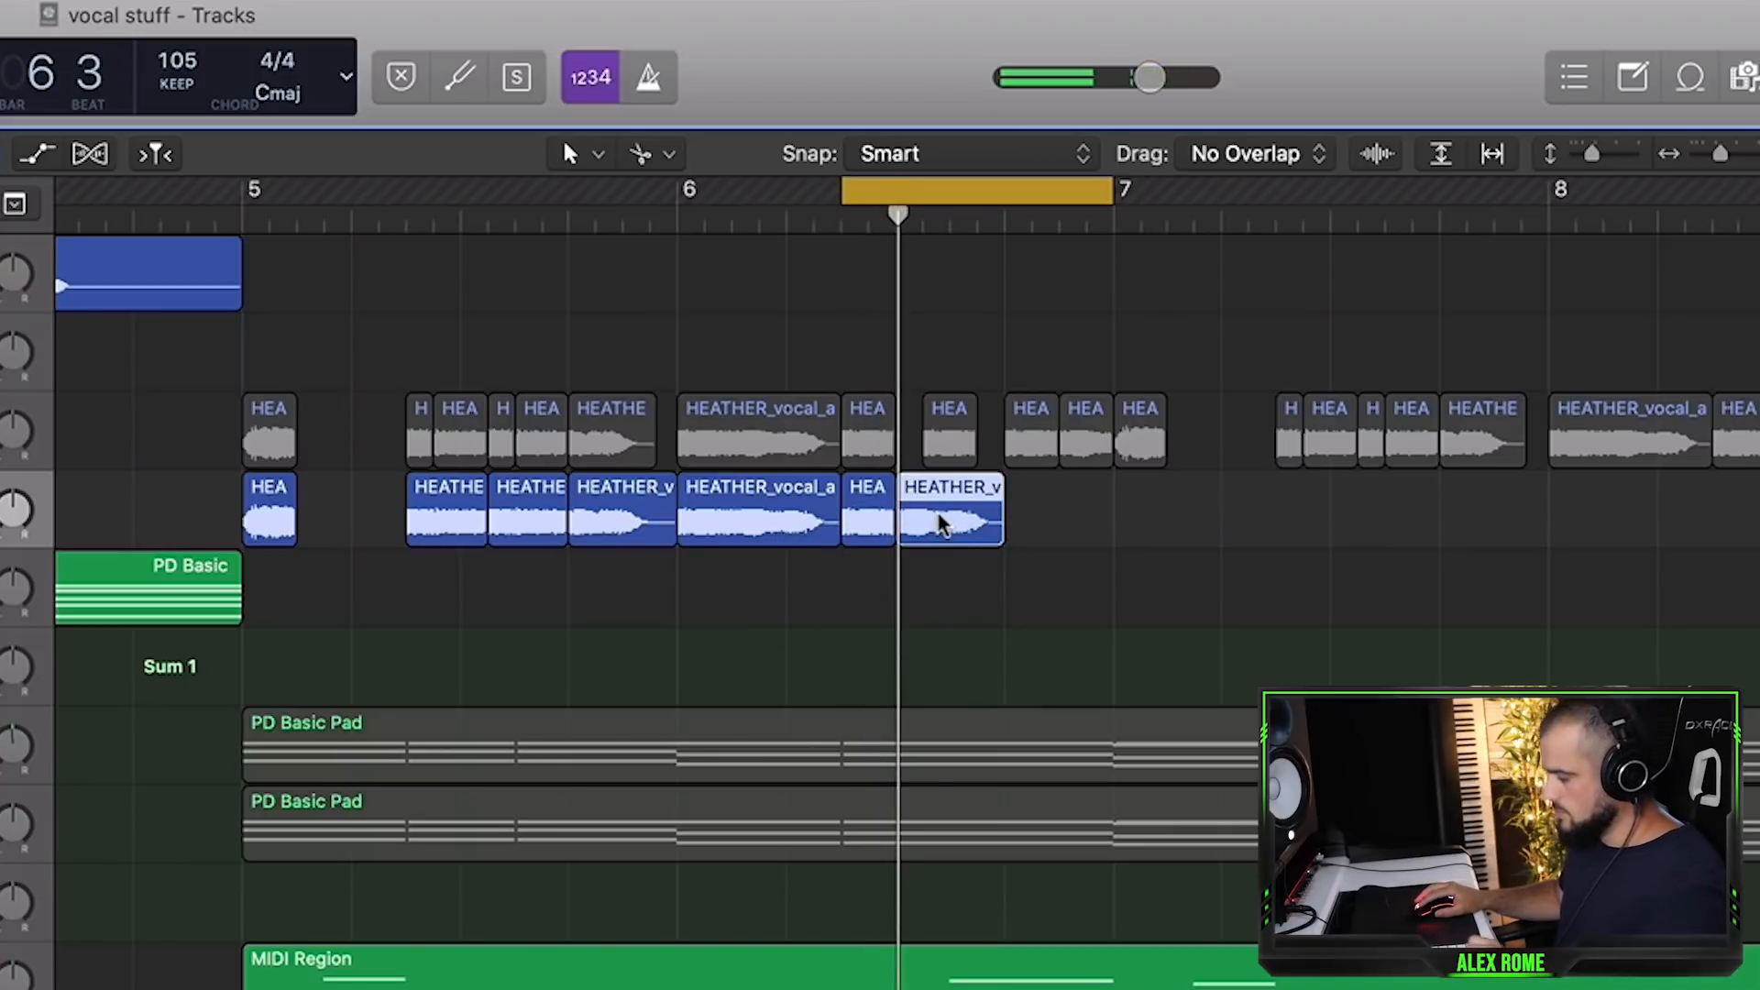
key(Delete)
drag(888, 499, 955, 525)
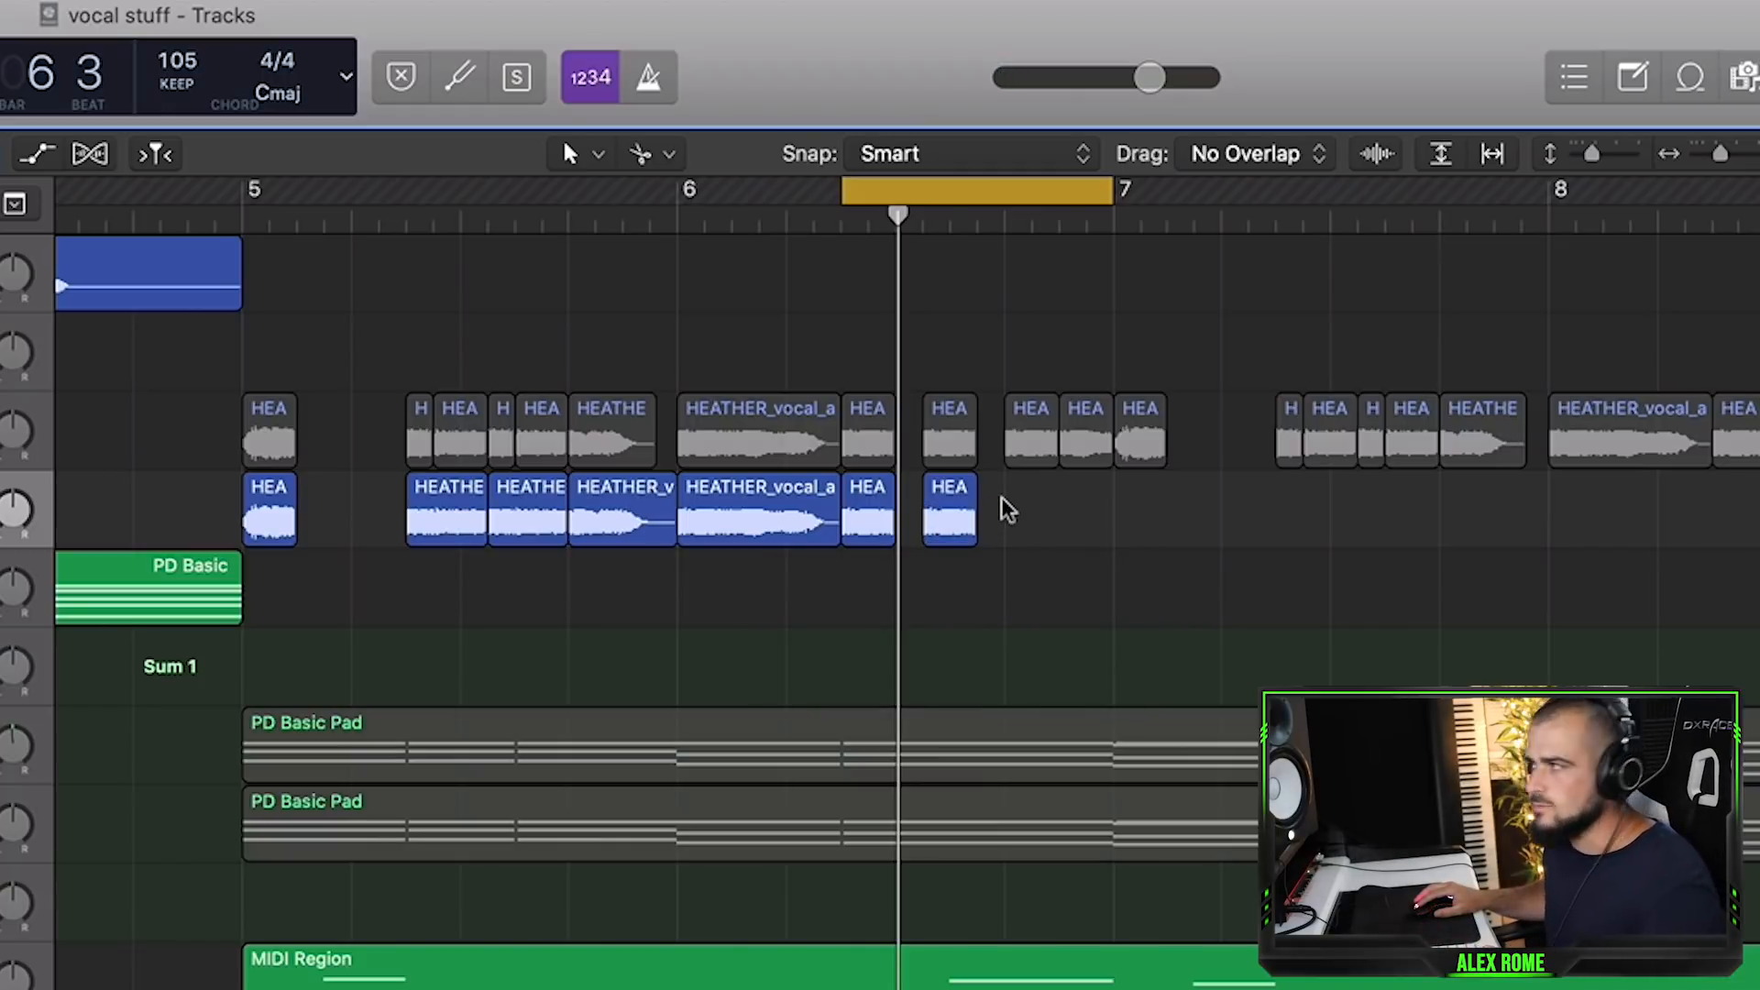
key(space)
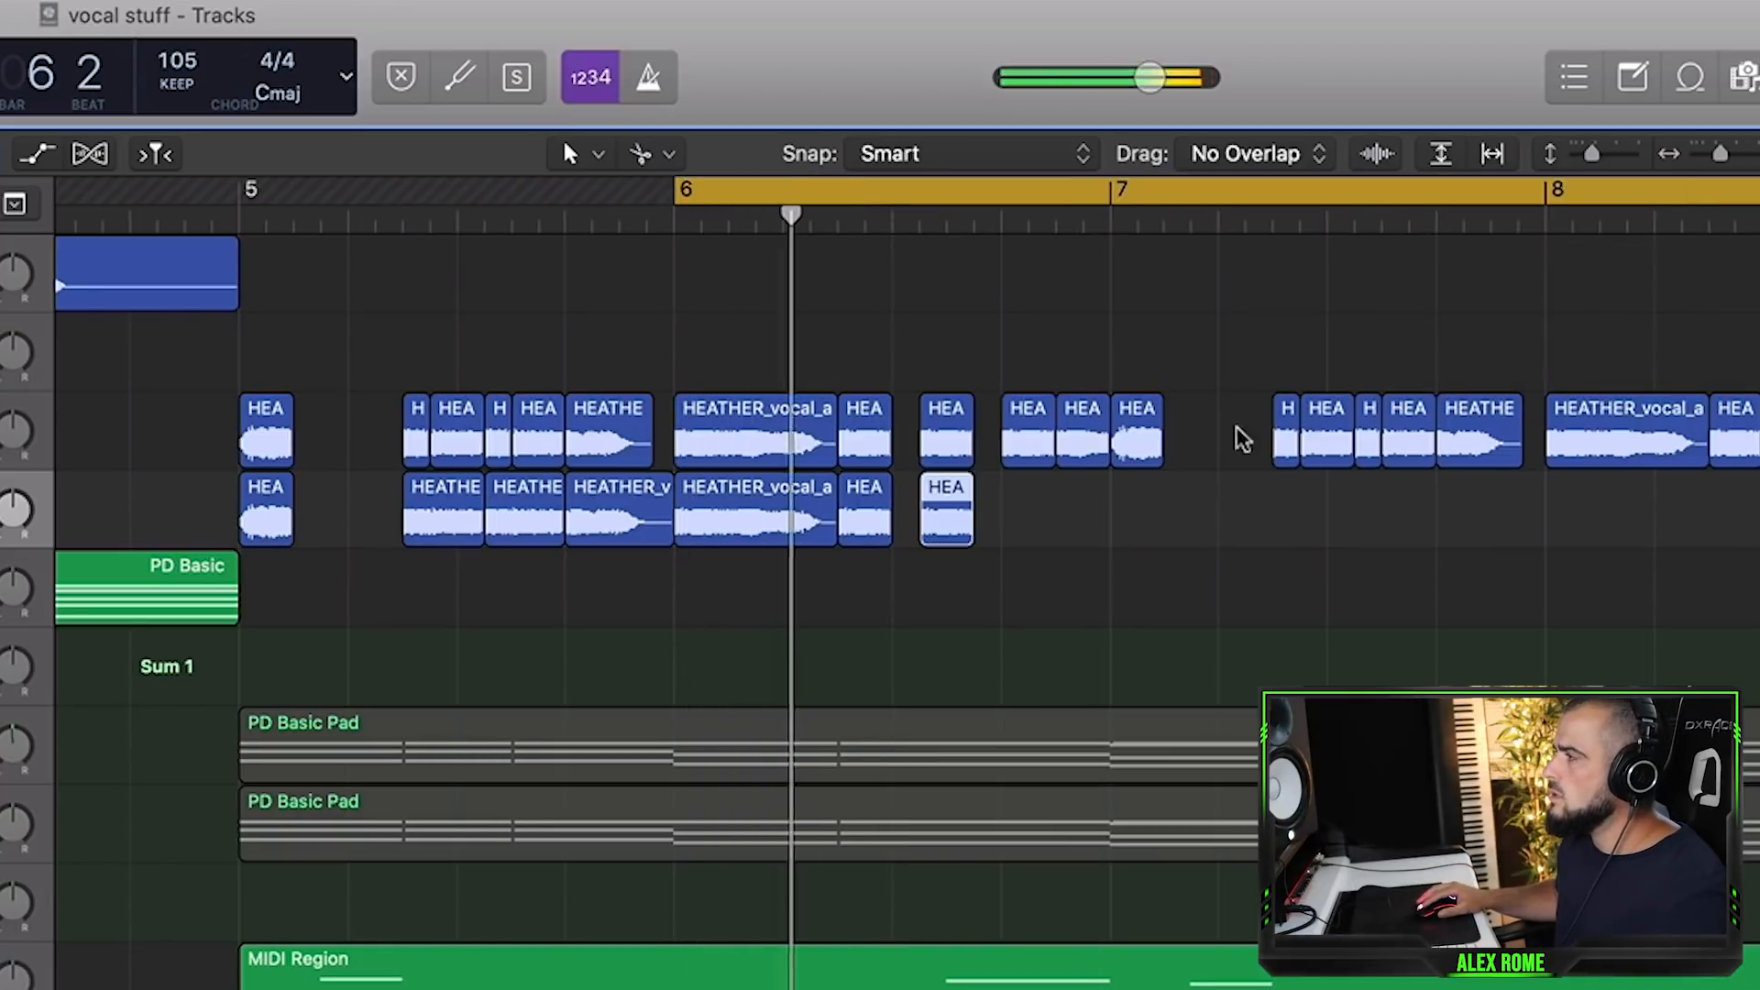
key(ctrl+m)
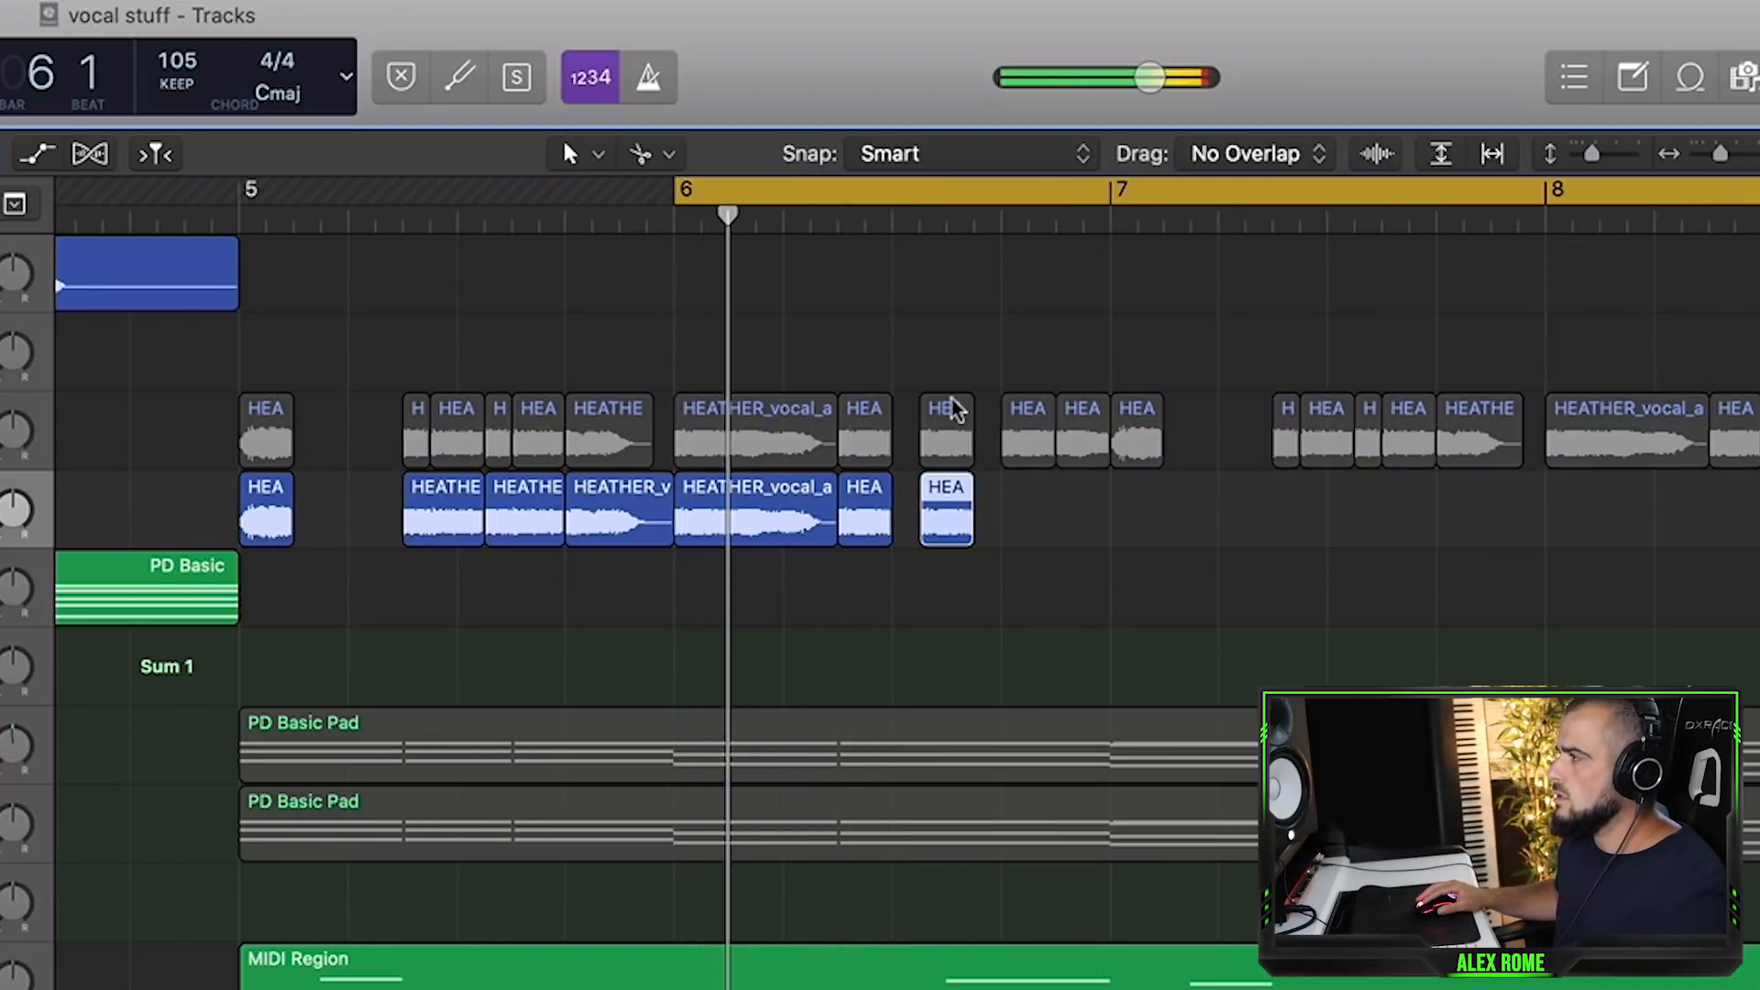
key(space)
Step: Try another copy of the ad-lib chop at position 6 4 1 1 with a length of 0 0 2 120
key(super+r)
drag(1006, 521, 1032, 518)
drag(1052, 542, 1136, 542)
drag(1007, 542, 1087, 551)
click(1033, 538)
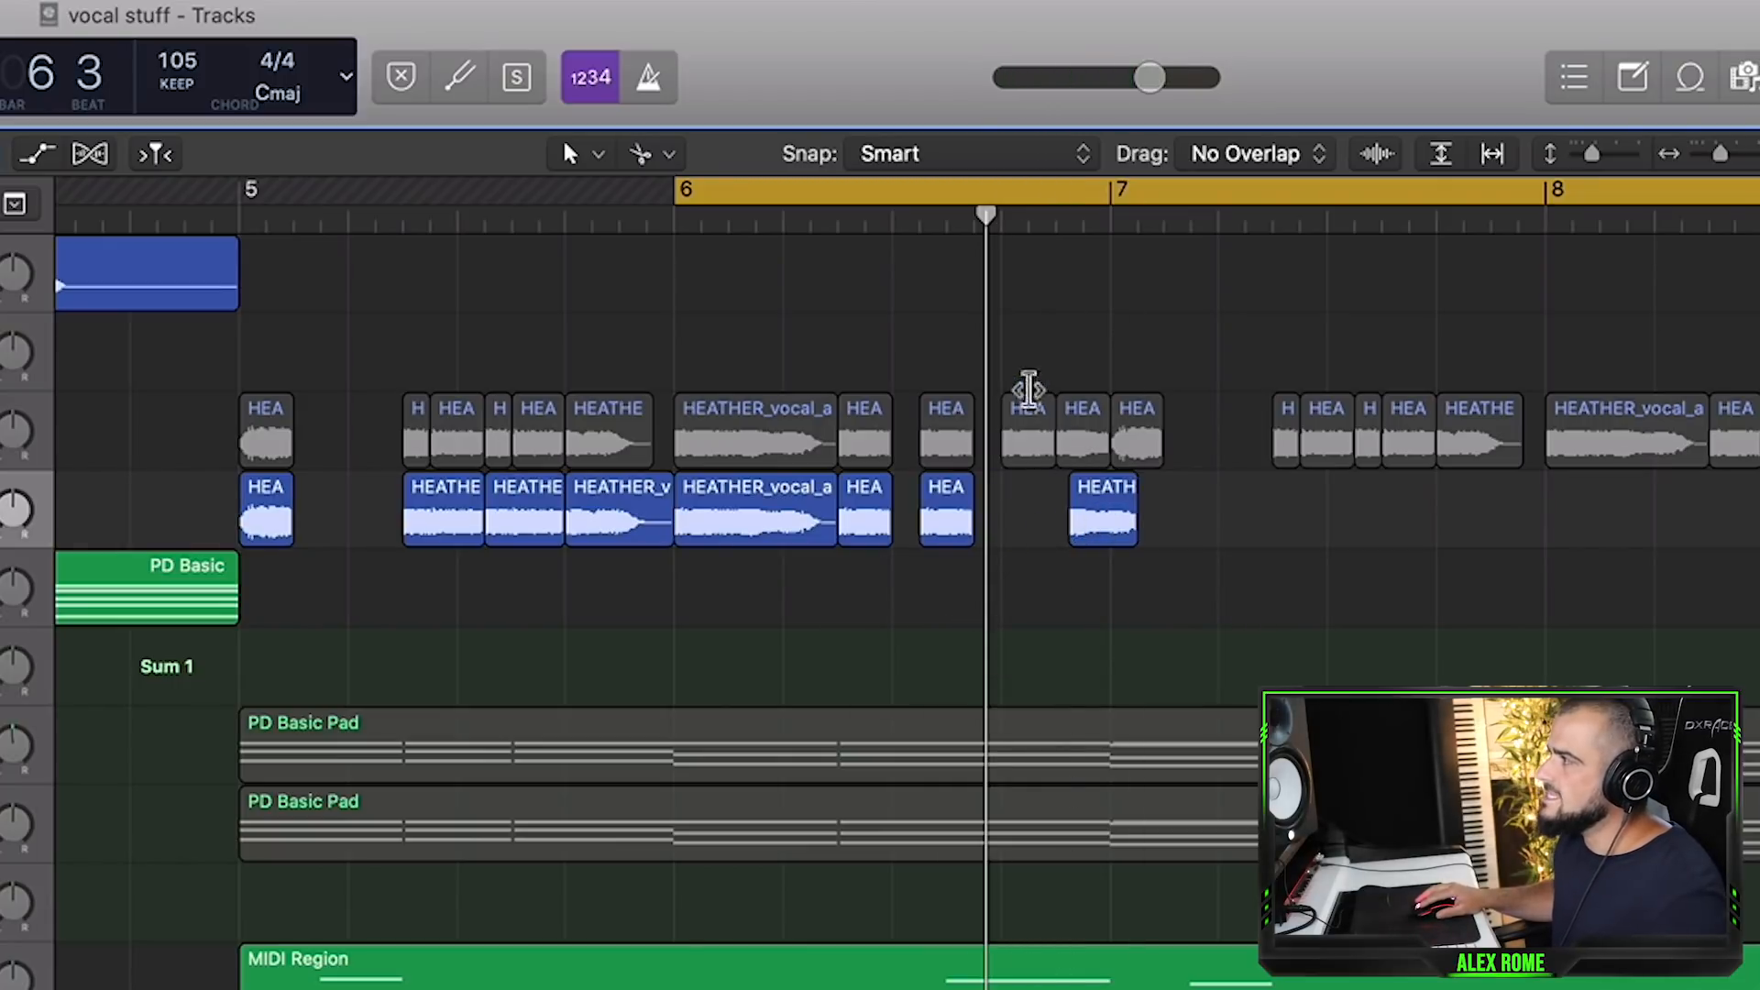
drag(1070, 386, 1104, 442)
click(1046, 539)
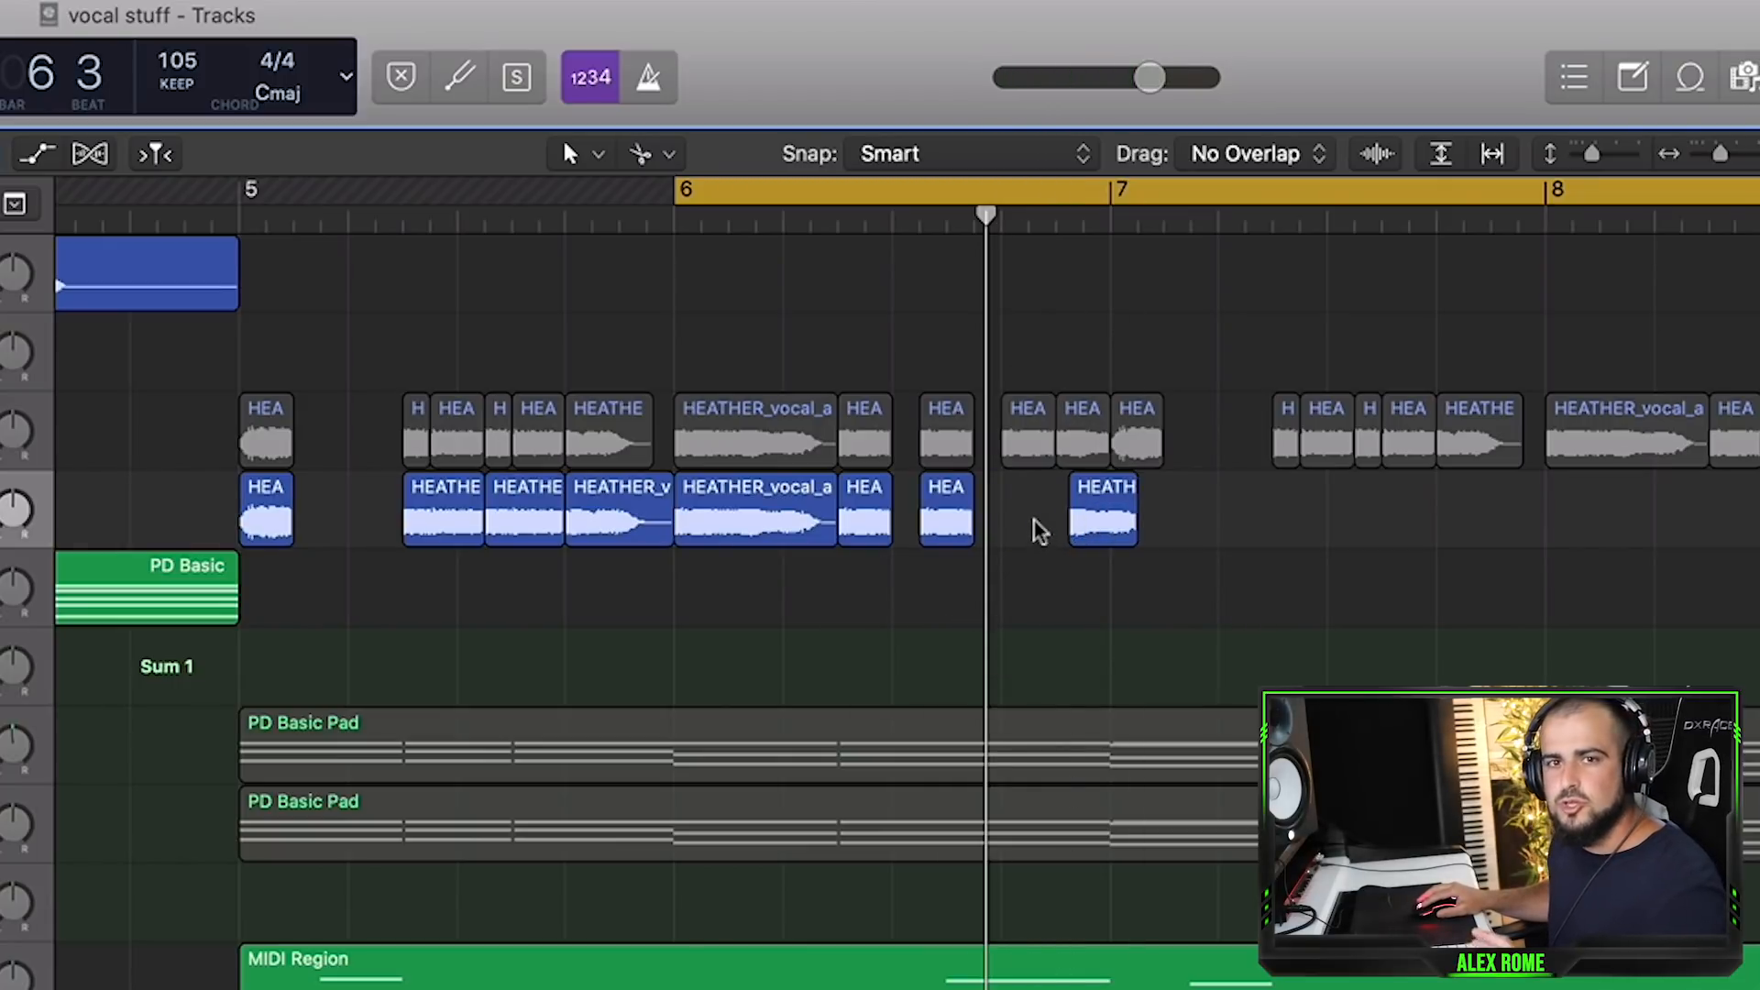
drag(1132, 499, 1065, 499)
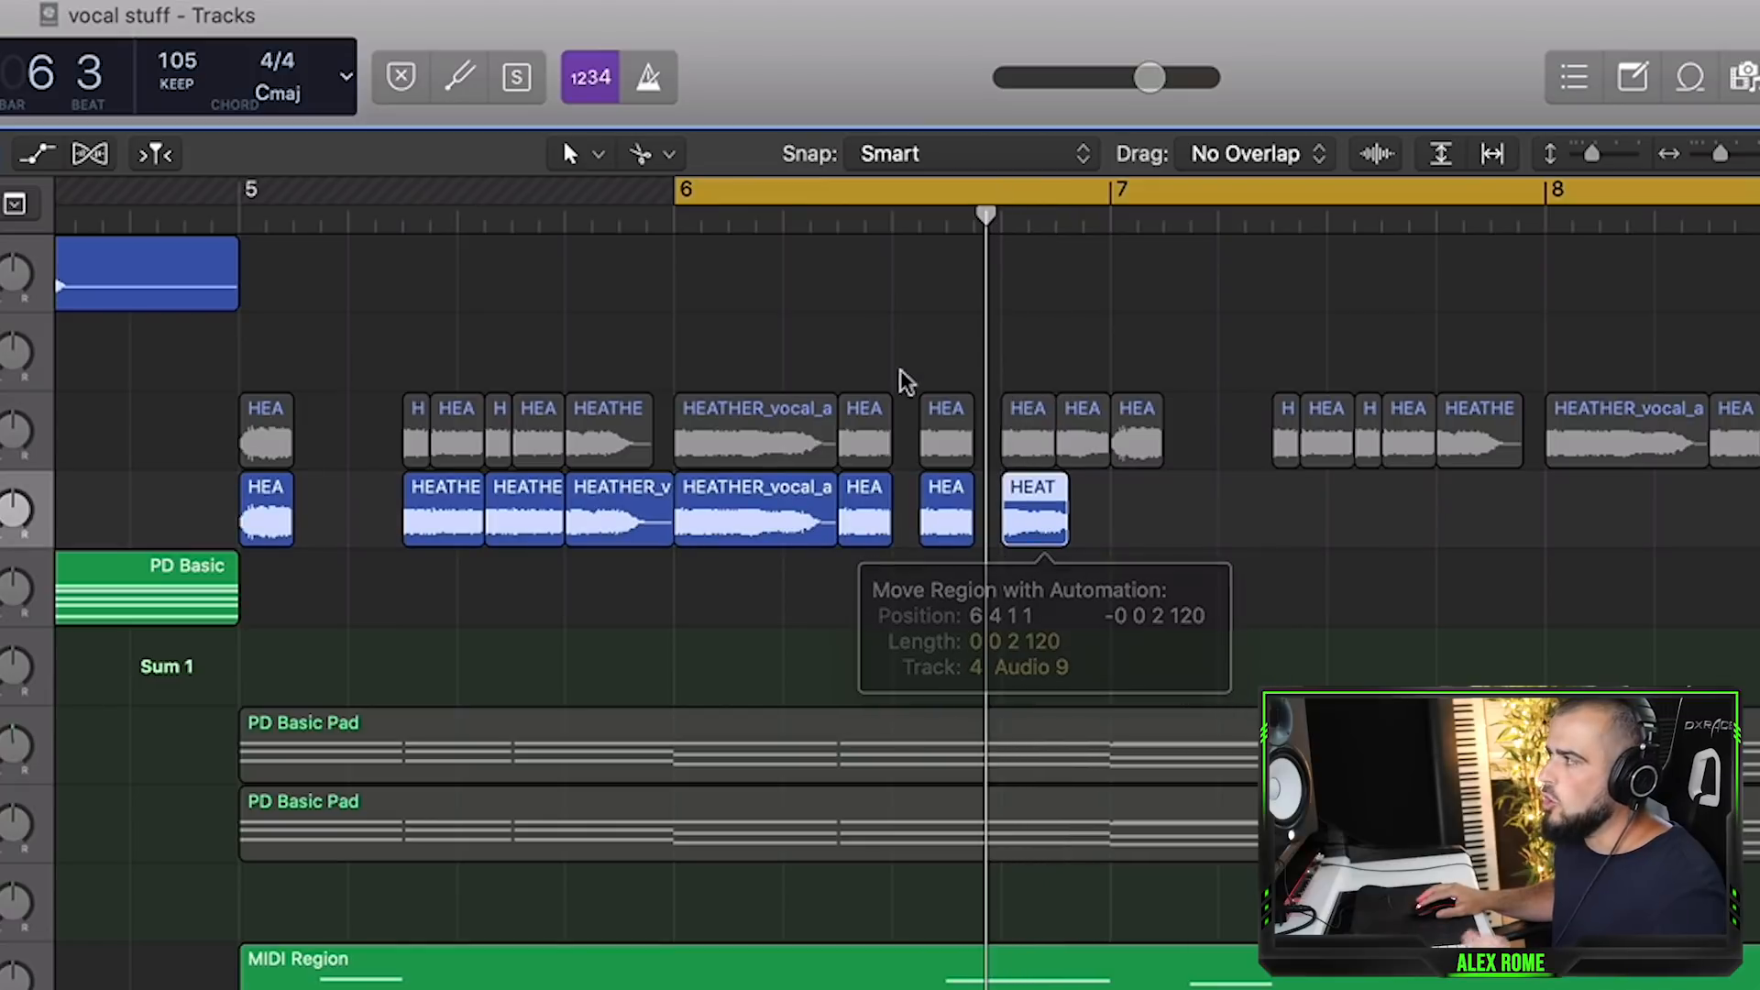
Step: Loop from 6 4 1 1 during playback, try other edges for the chop there, and undo the attempt
drag(1002, 214, 1139, 223)
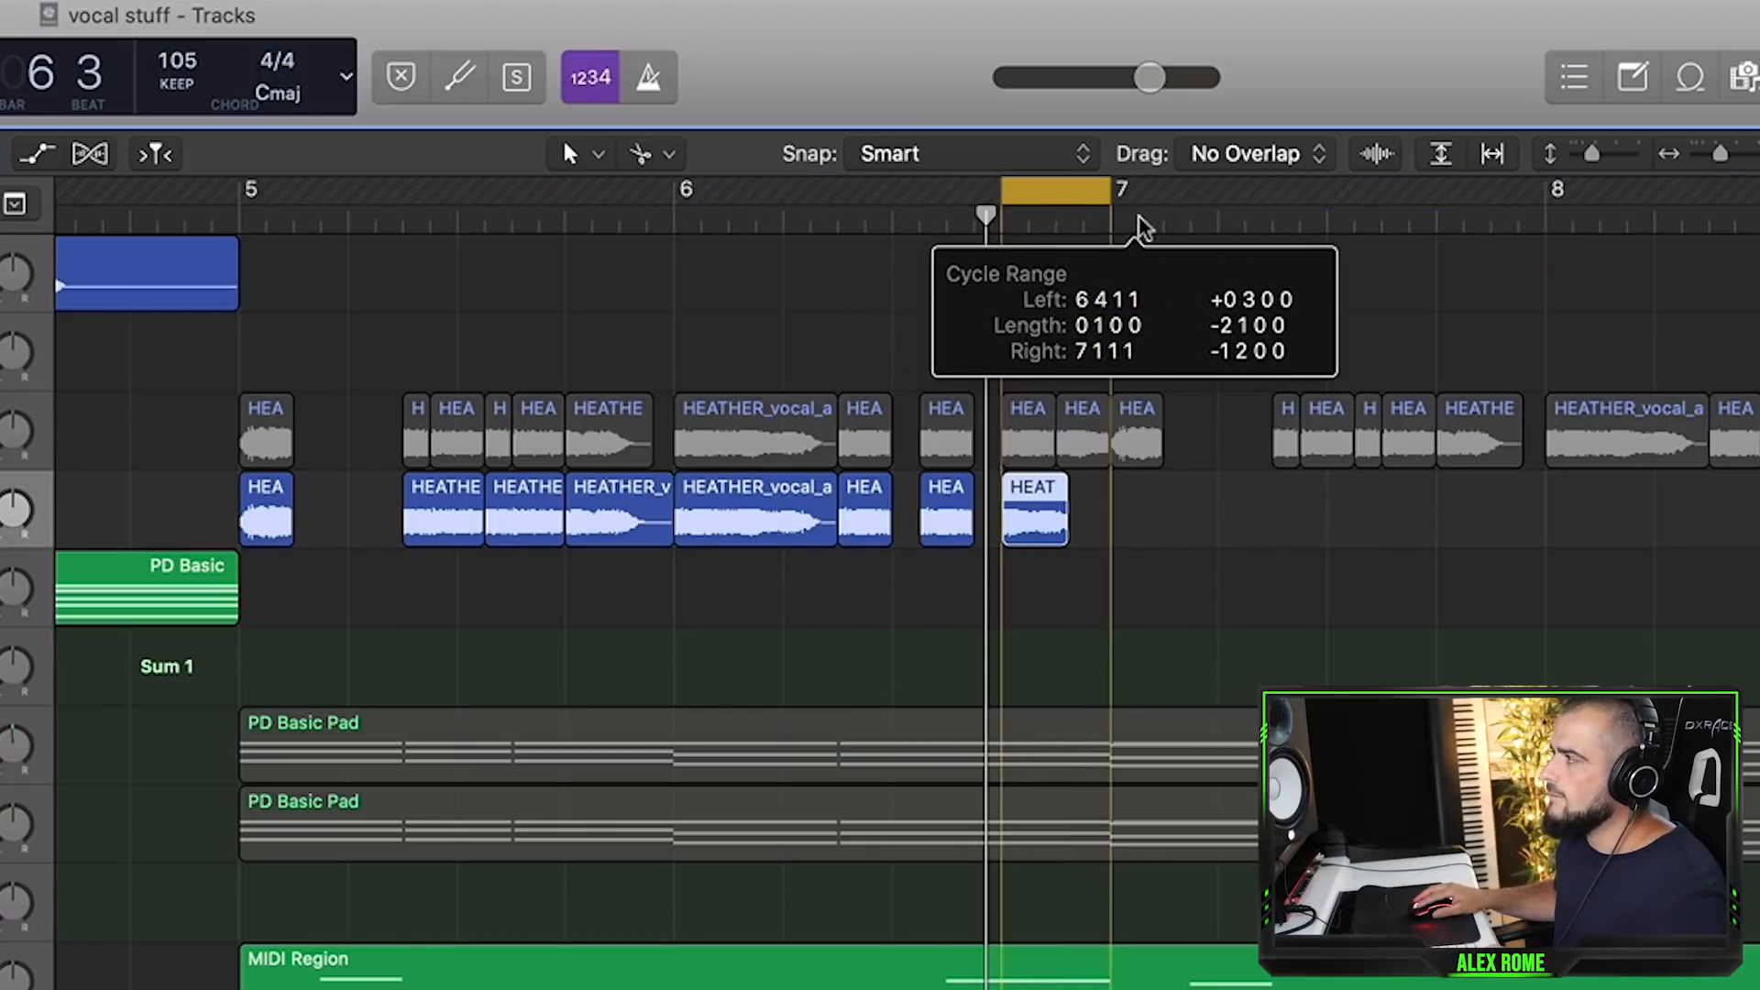
key(space)
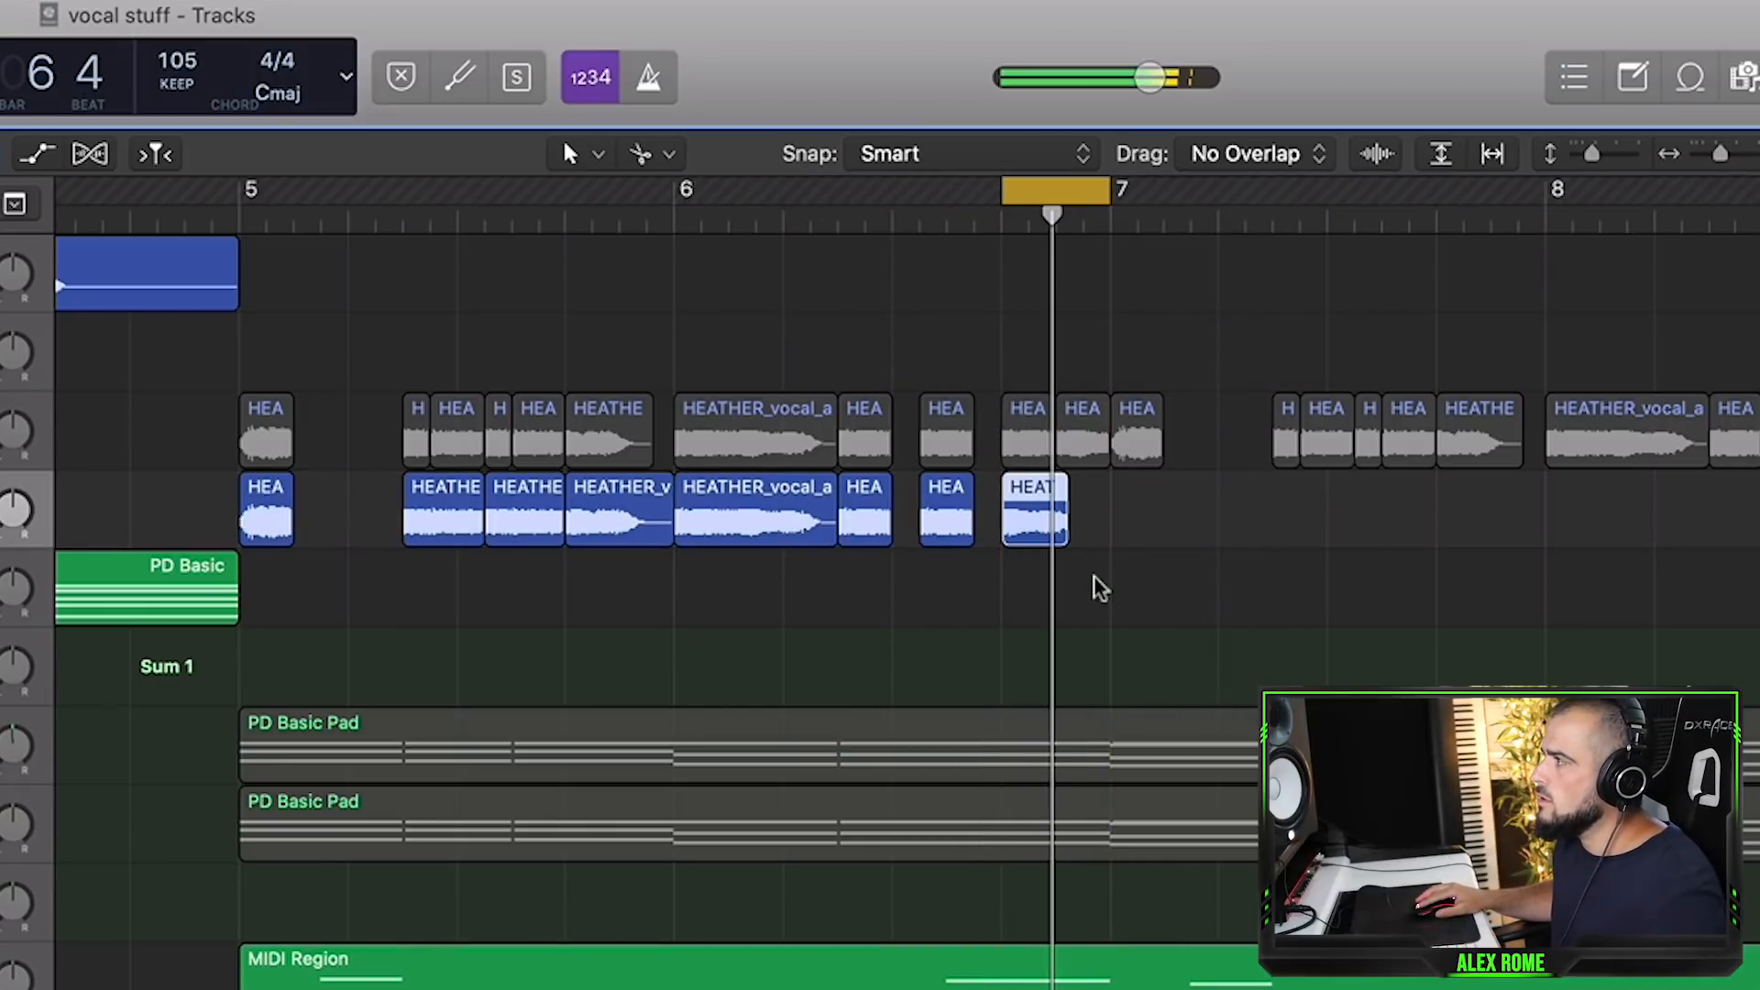
drag(1066, 531, 1026, 511)
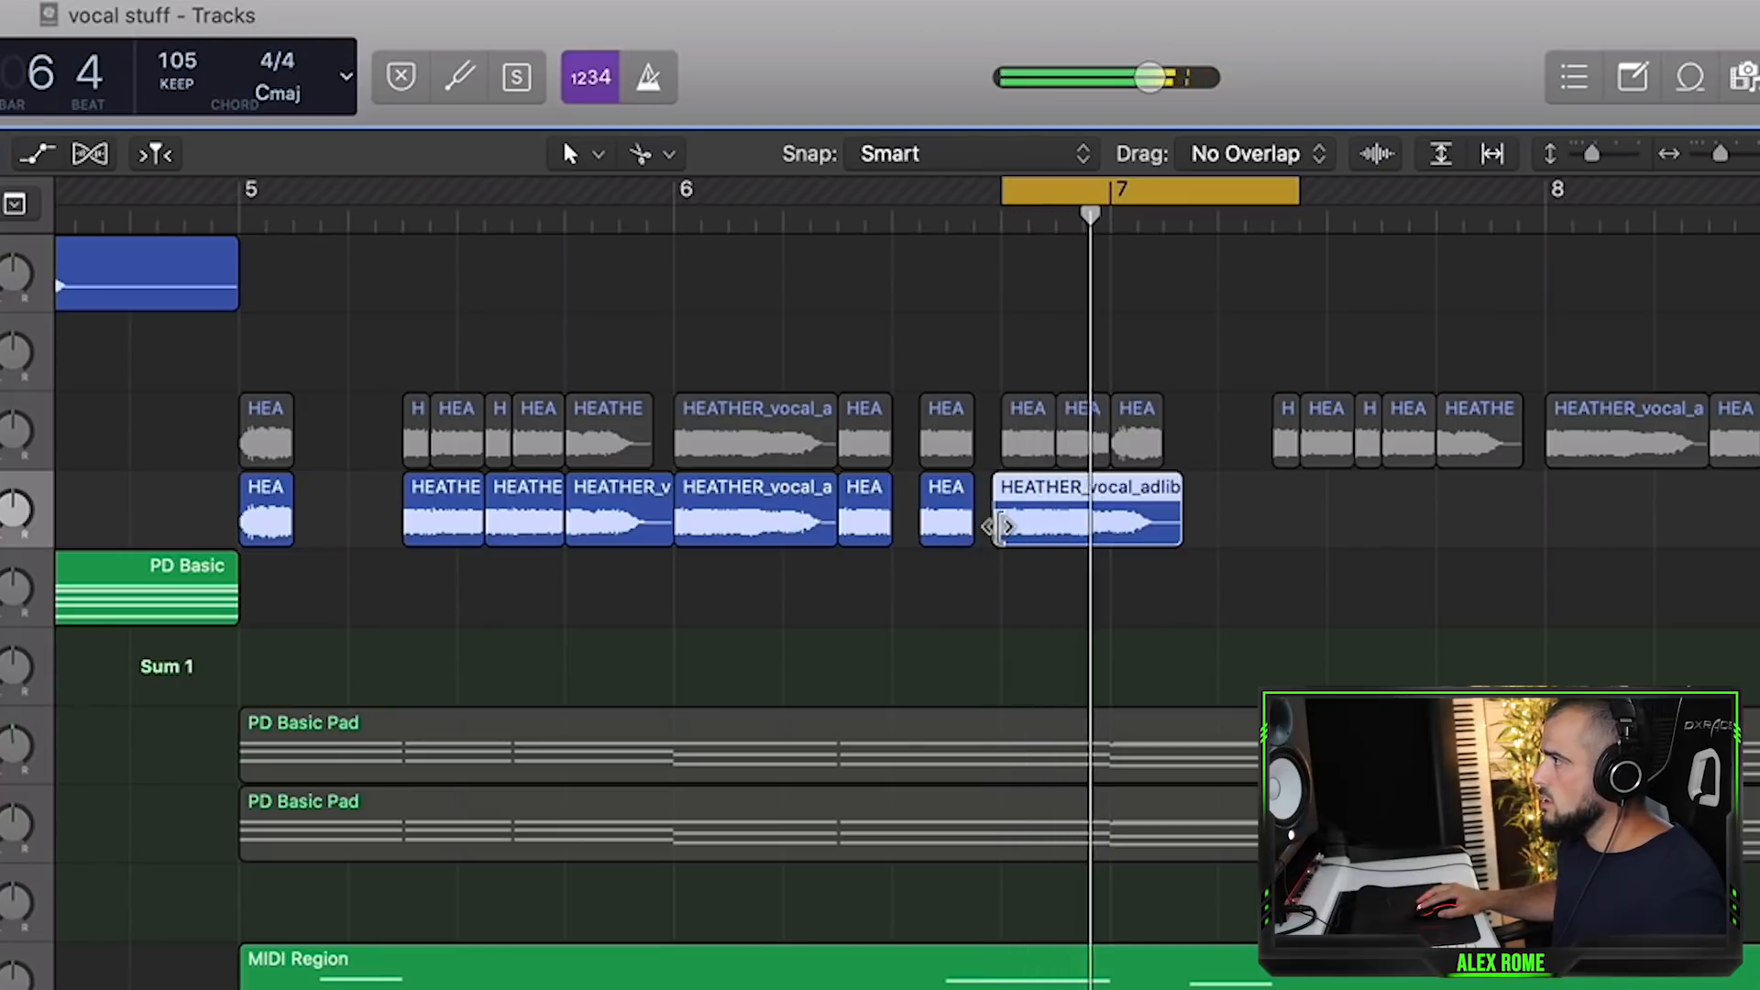
key(super+z)
key(super+z)
key(space)
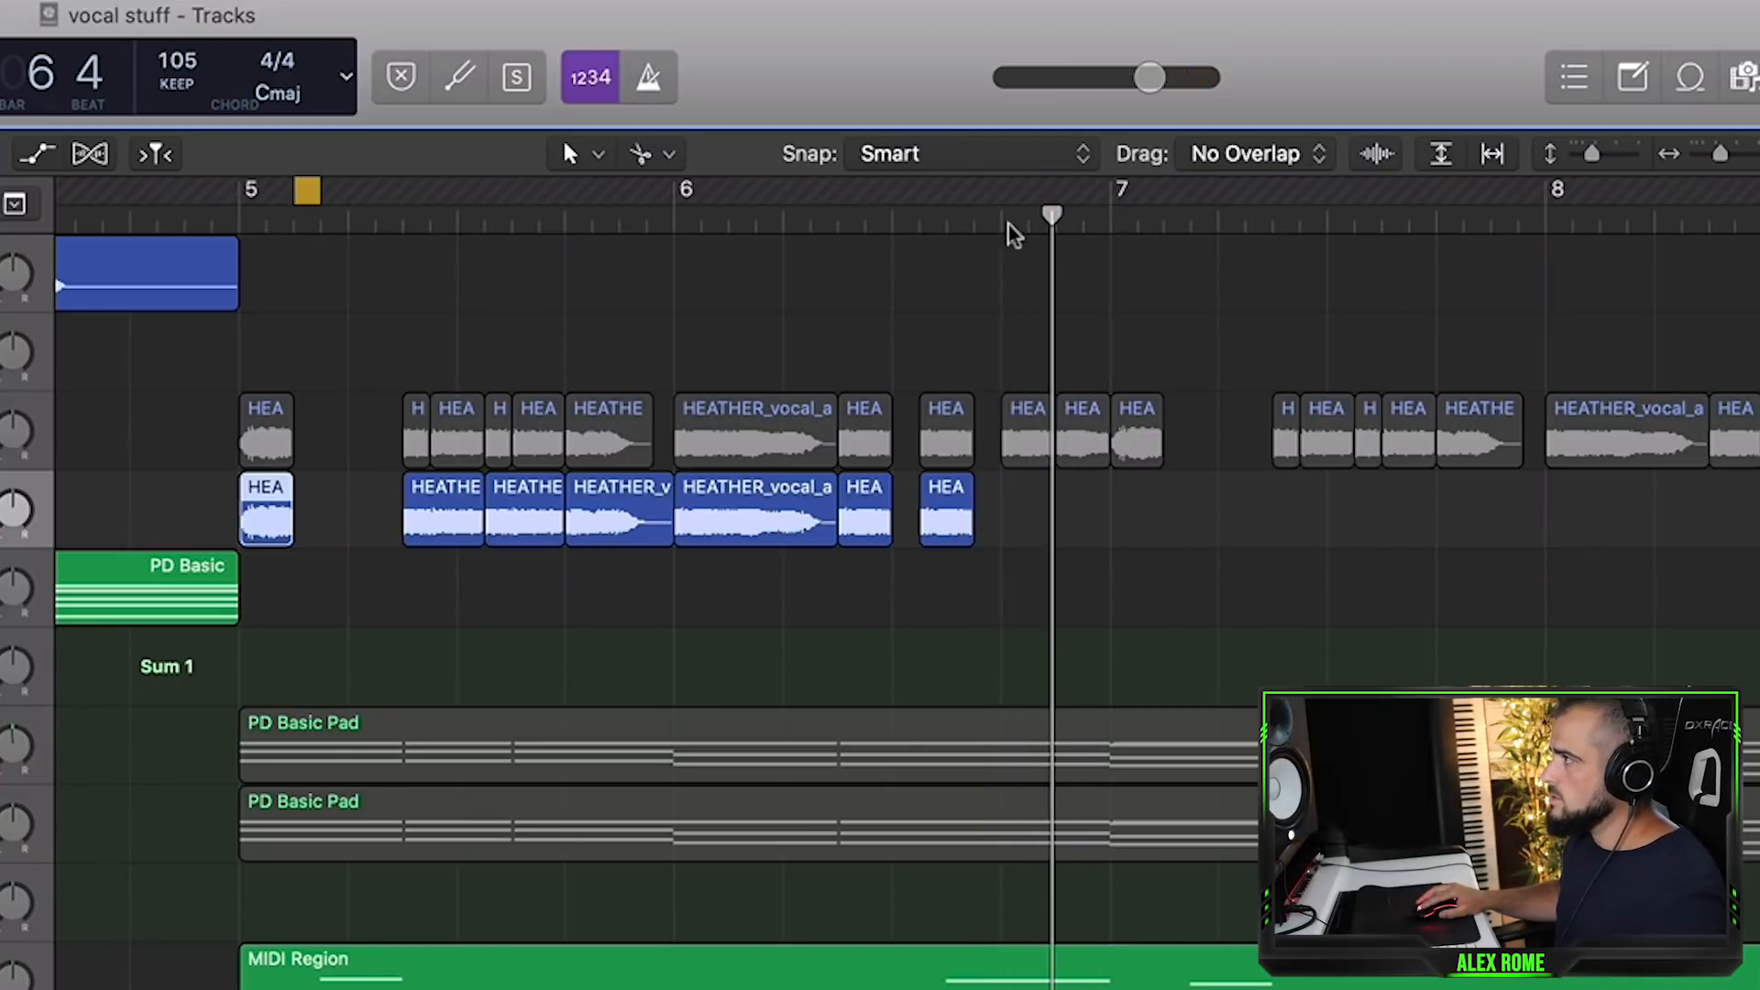
Step: Paste a copy of the first bar 5 ad-lib chop at beat 6 4 and loop playback from there into bar 7
click(977, 224)
drag(982, 227, 1006, 313)
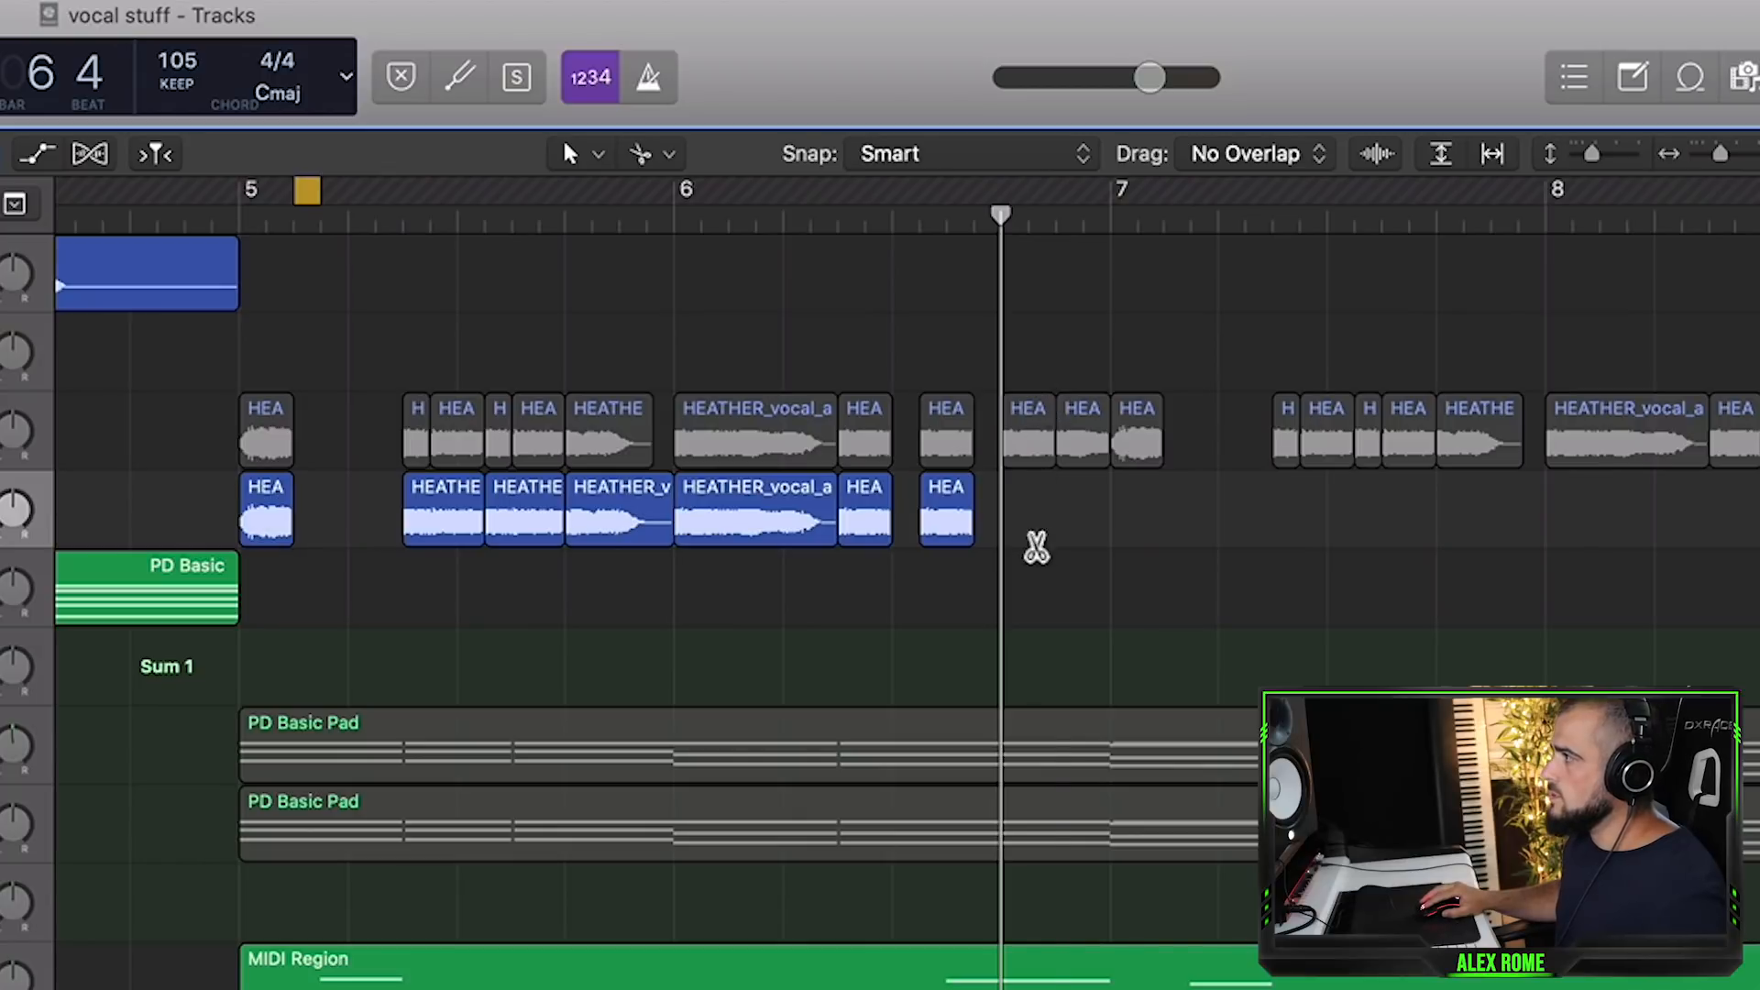
key(super+v)
drag(1002, 190, 1282, 190)
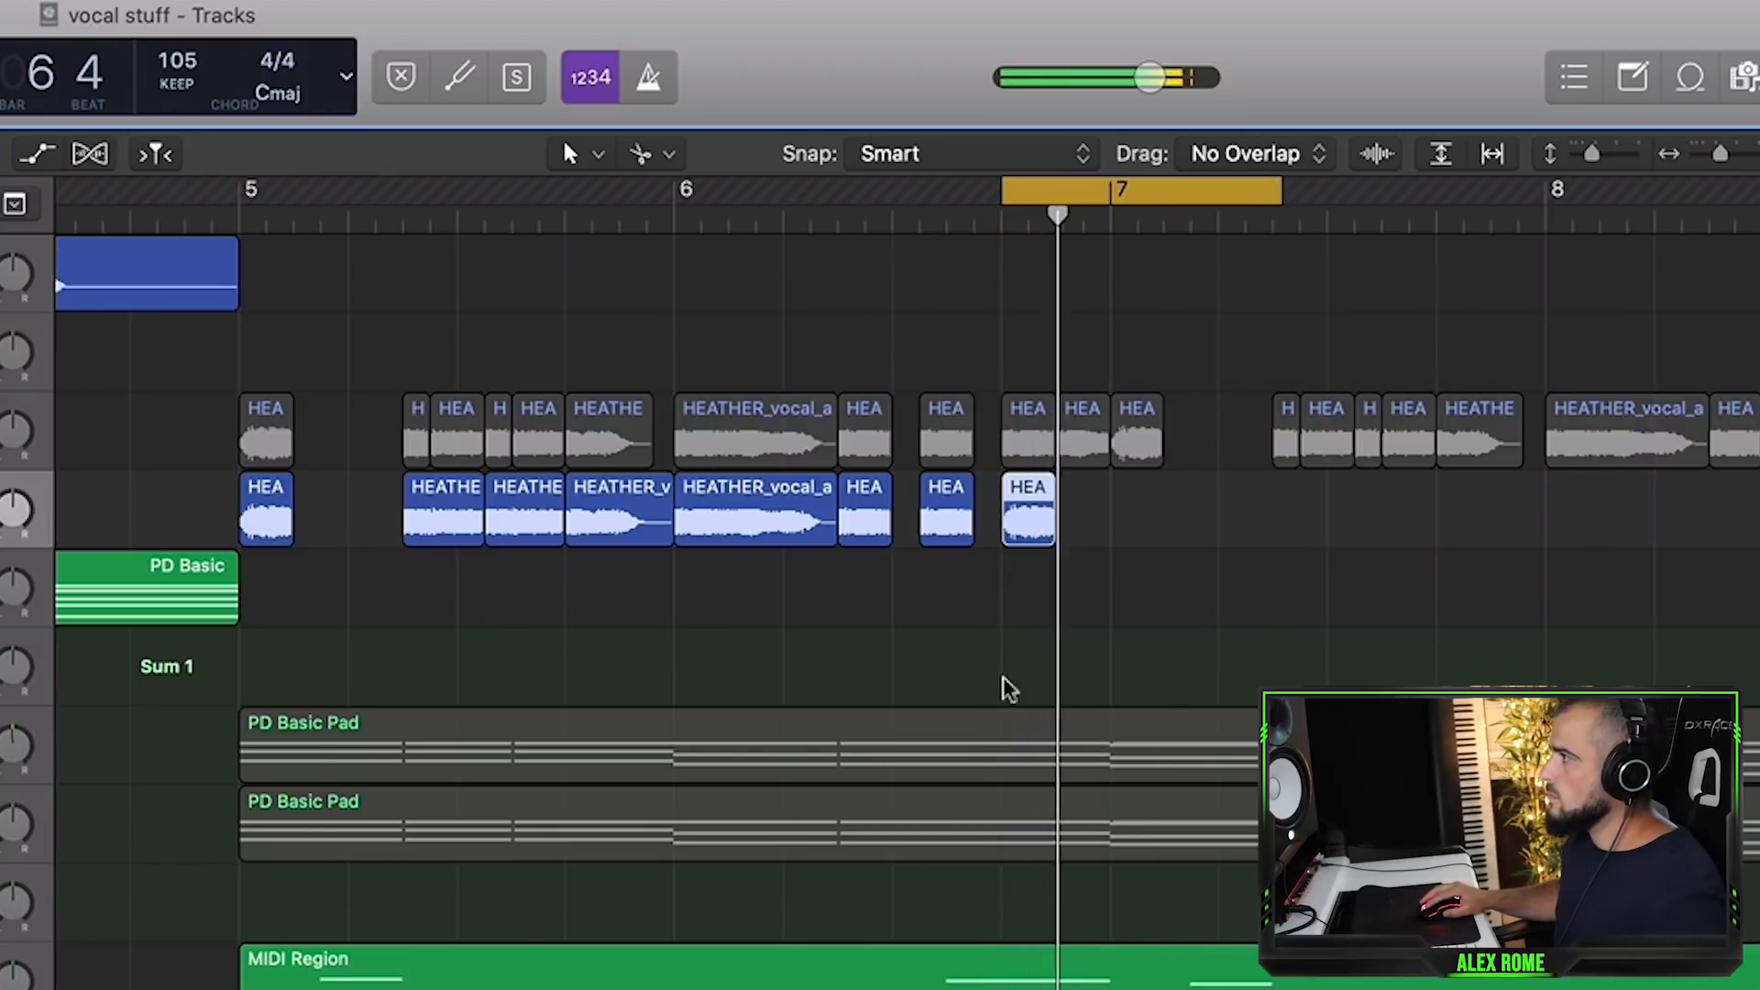
Step: Lengthen the pasted ad-lib to audition it, and cut it into two consecutive eighth-note chops ending at bar 7
drag(1051, 539, 1155, 558)
key(space)
key(space)
key(space)
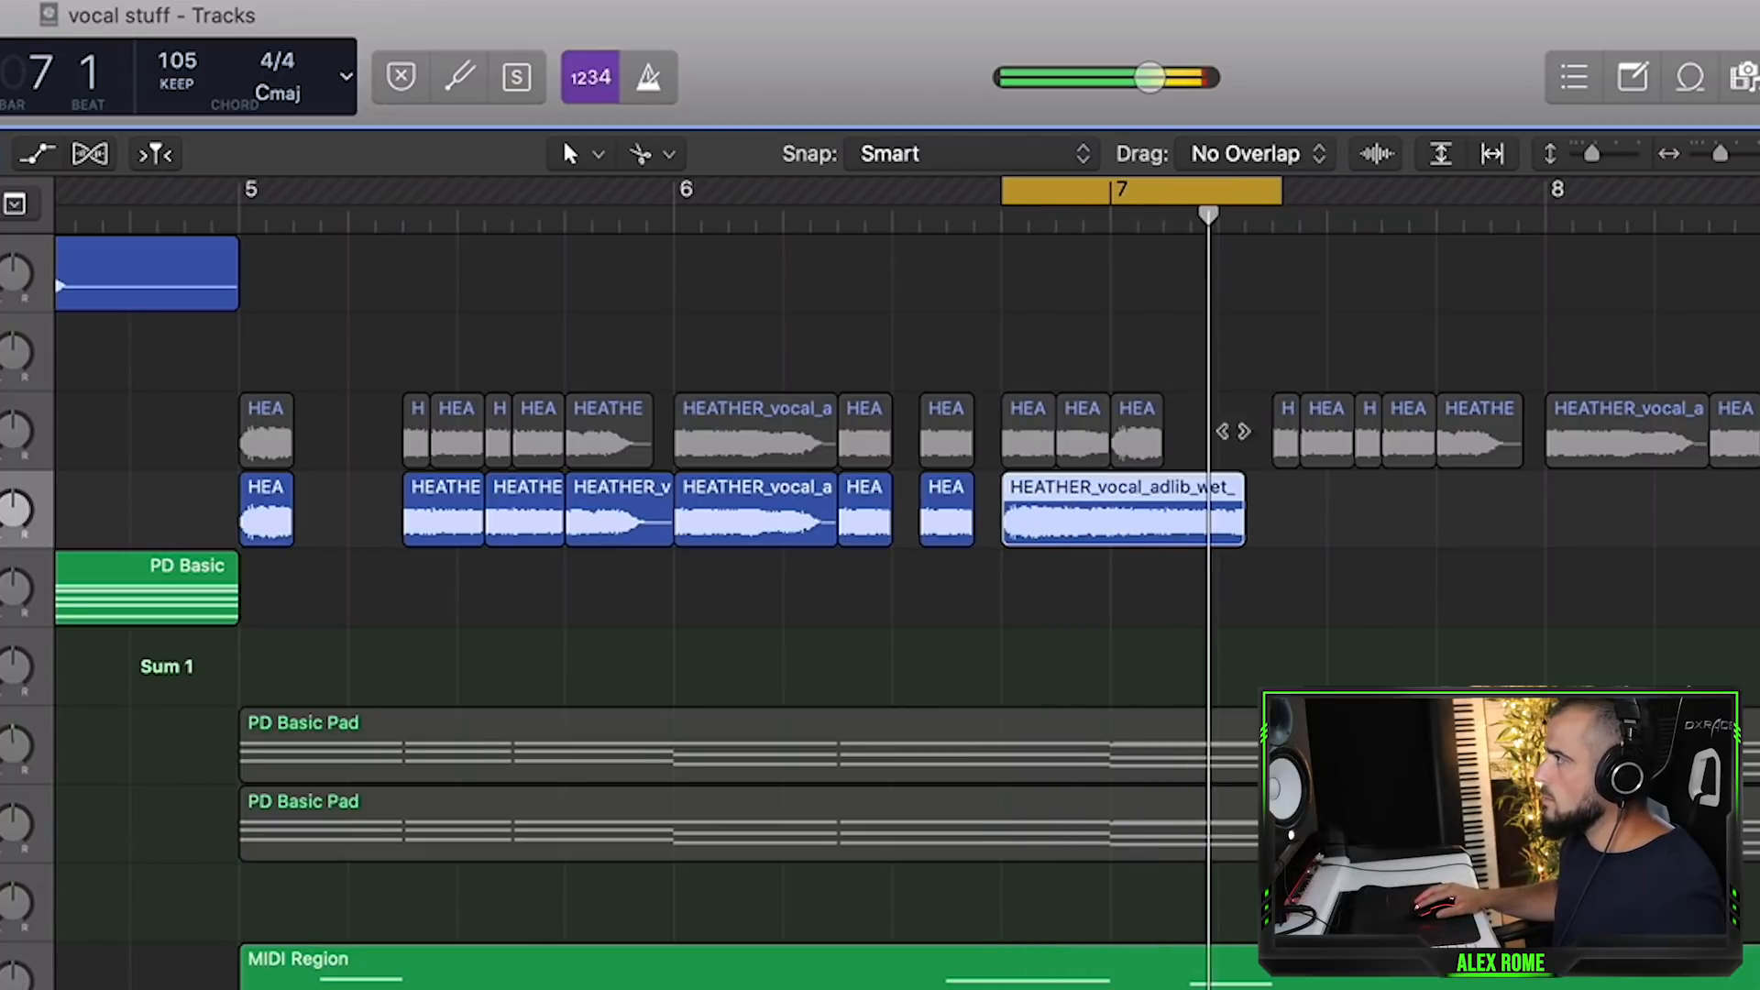
key(space)
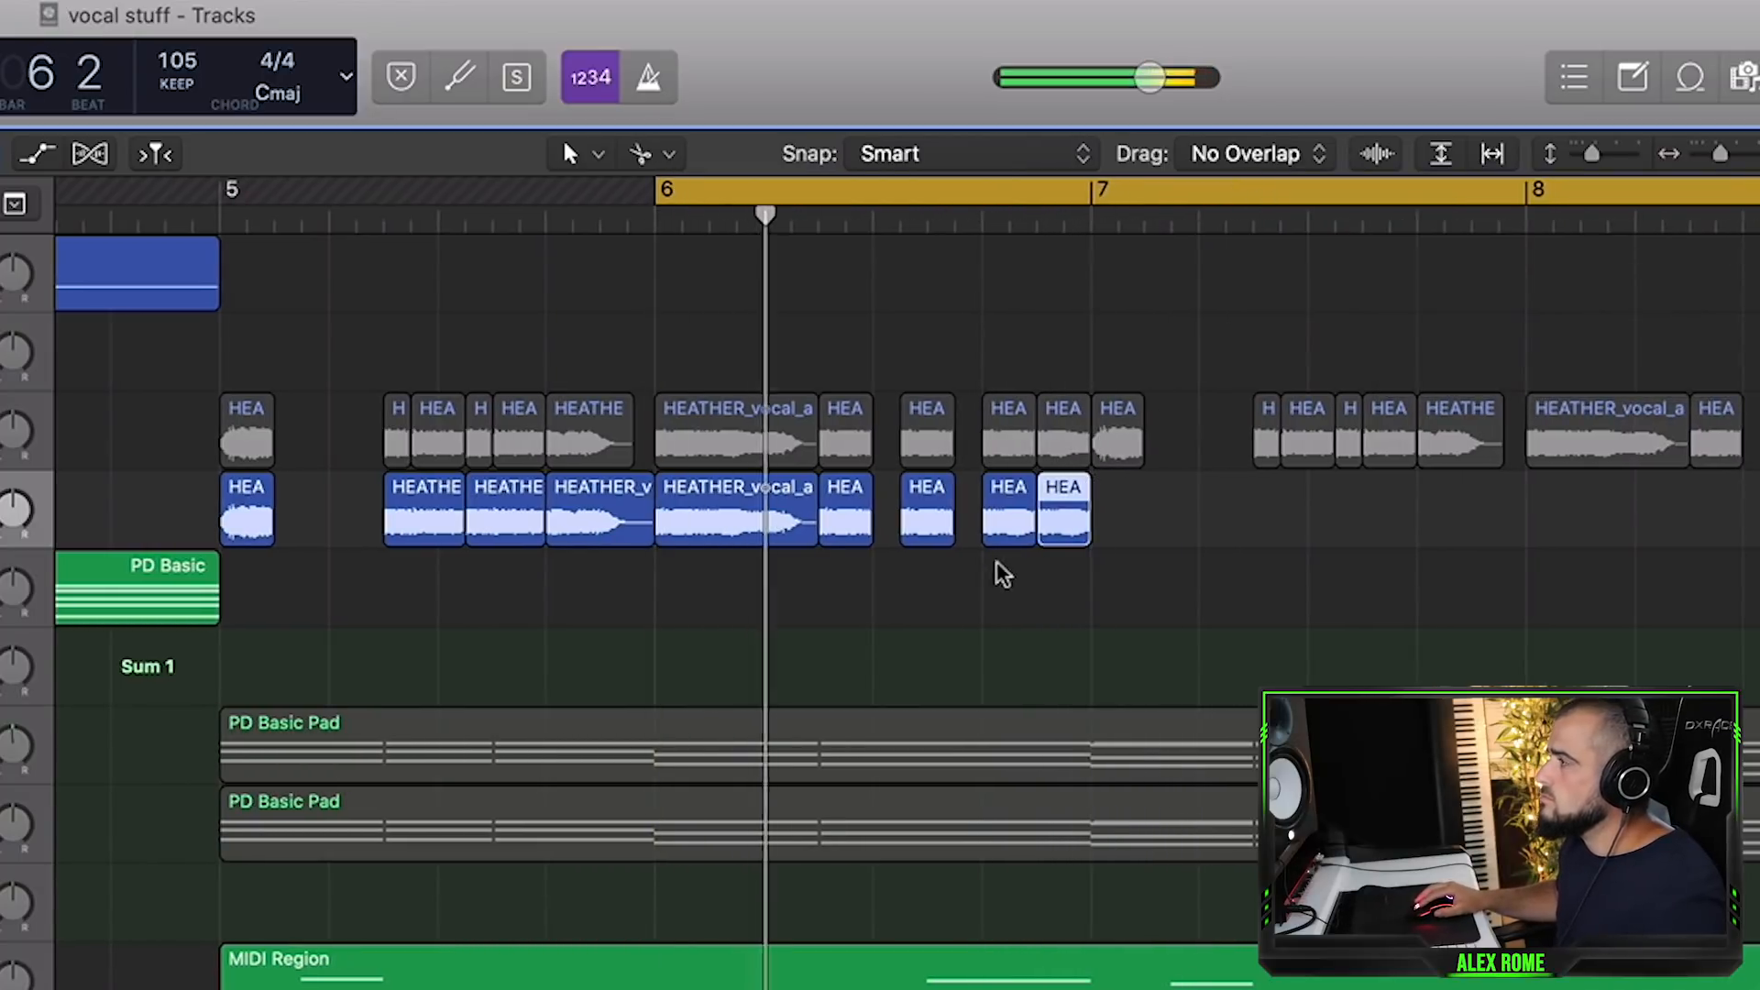
click(1021, 596)
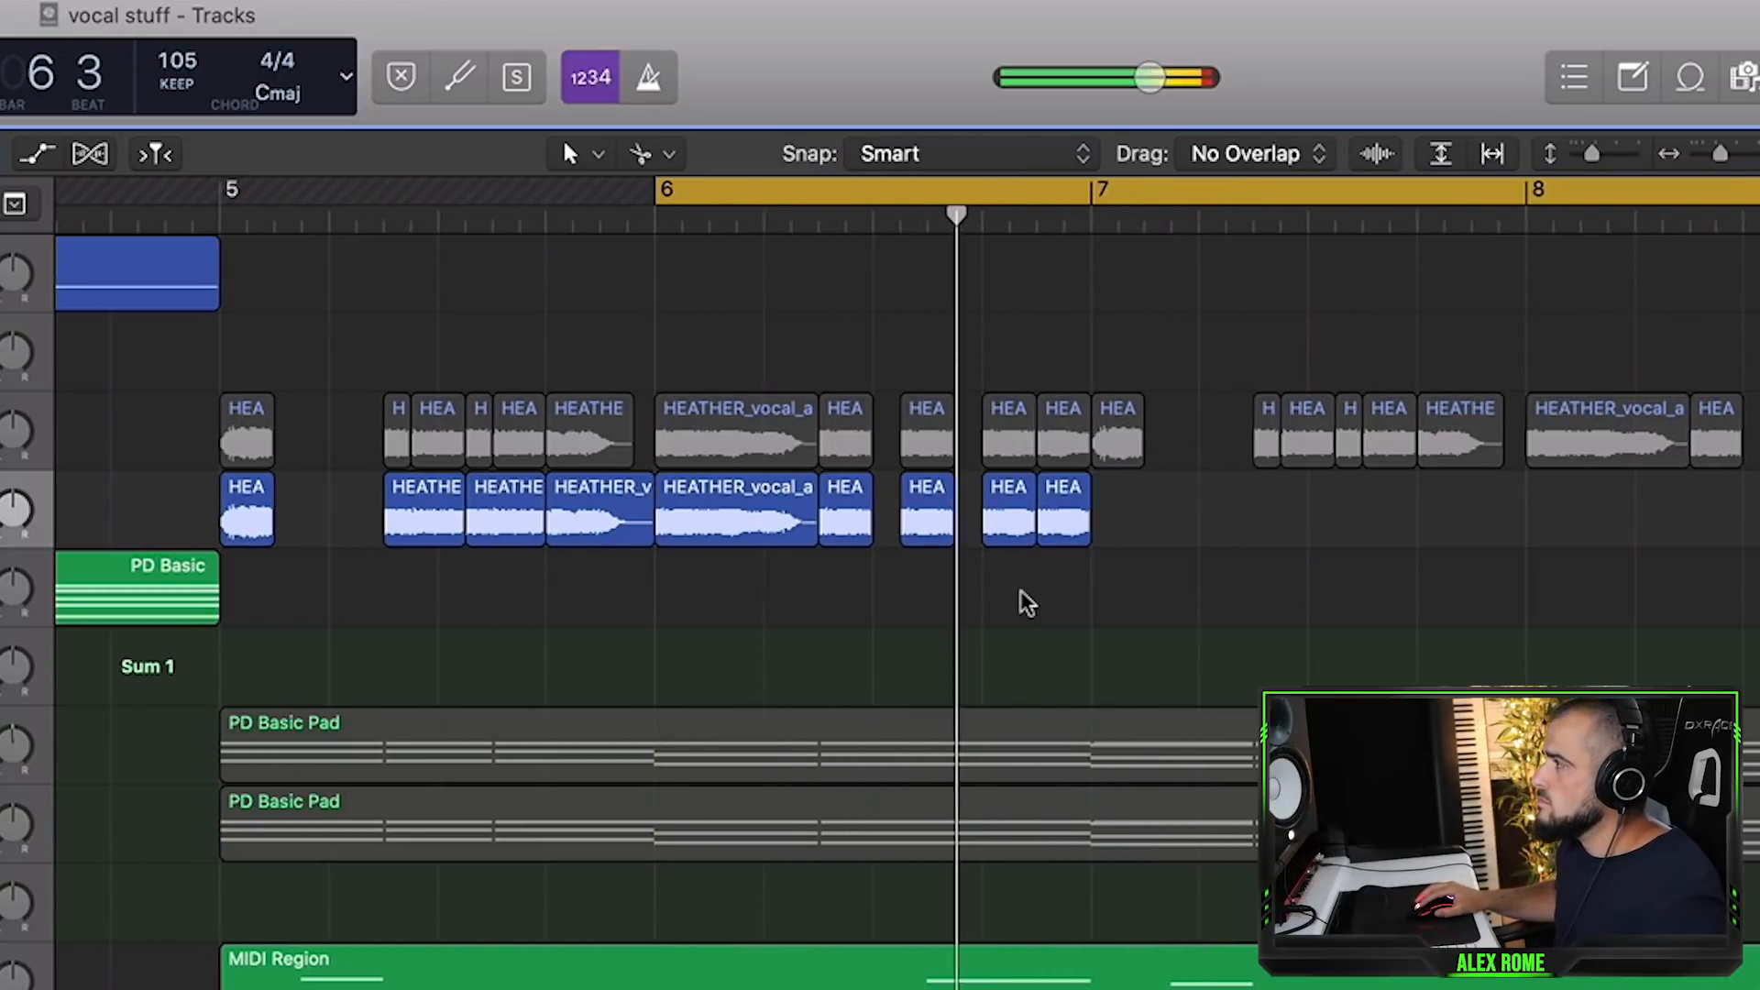
key(space)
Step: Set the cycle range to bars 5 through 8 and duplicate the Audio 9 chop pattern across bars 7 and 8
drag(706, 192, 1524, 198)
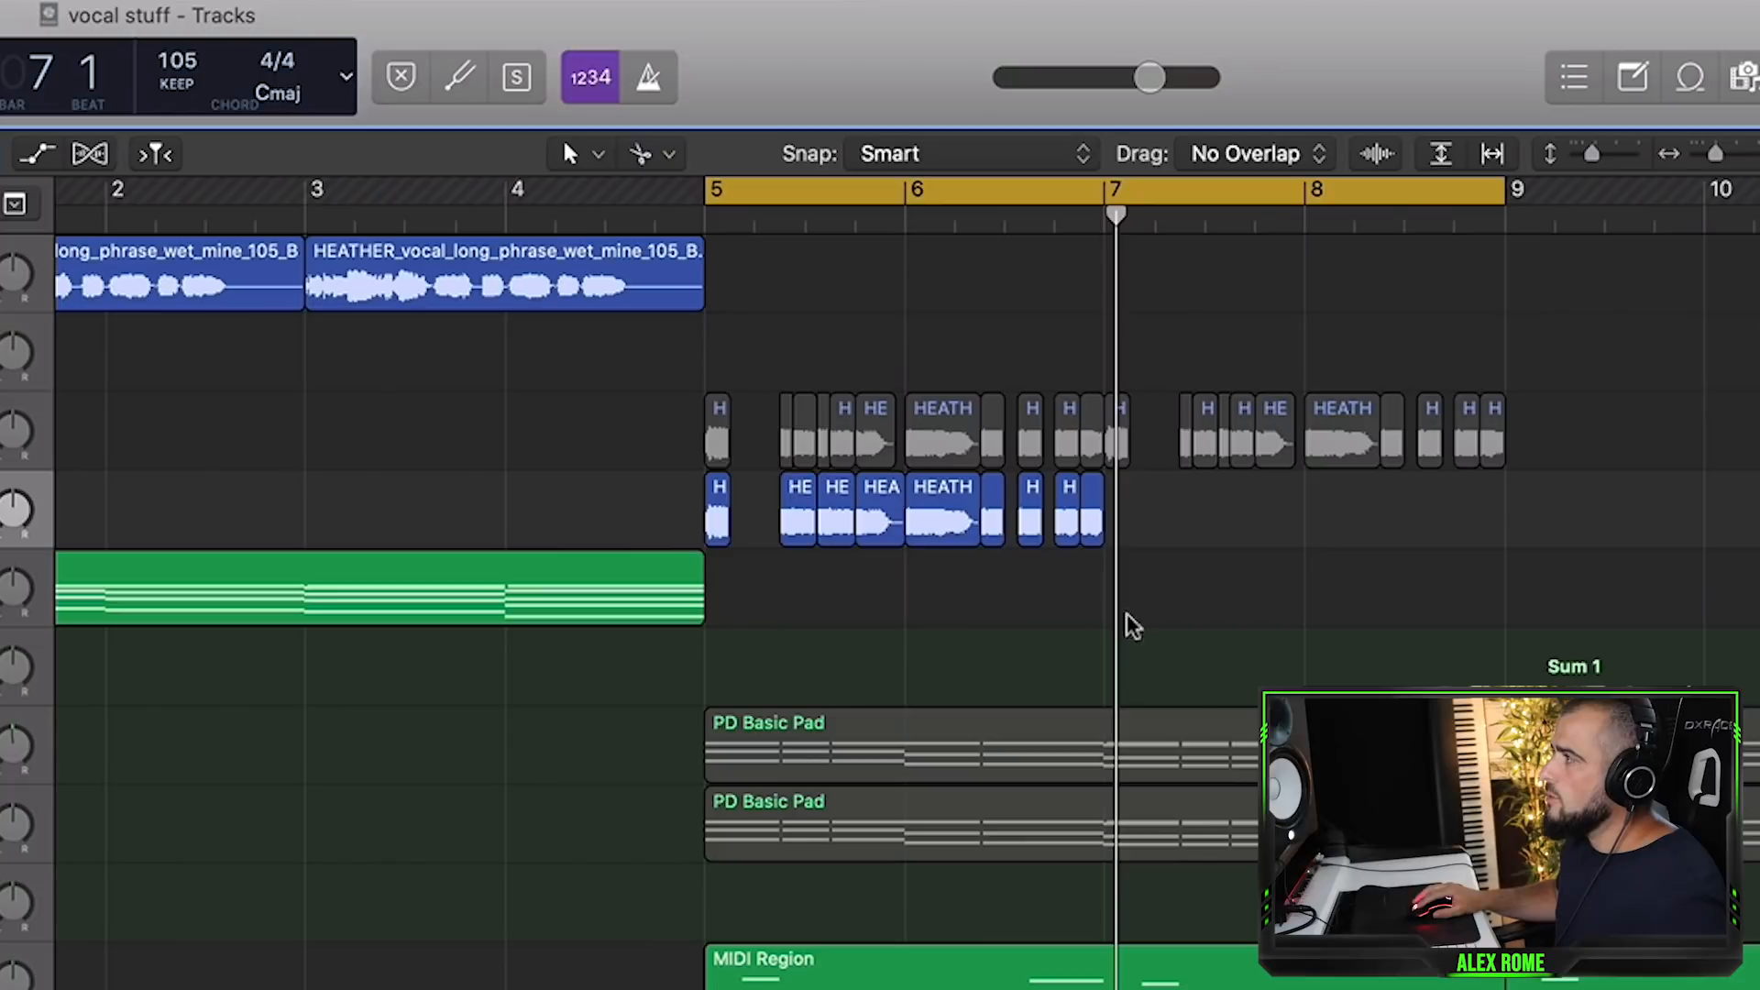
drag(1110, 236, 830, 237)
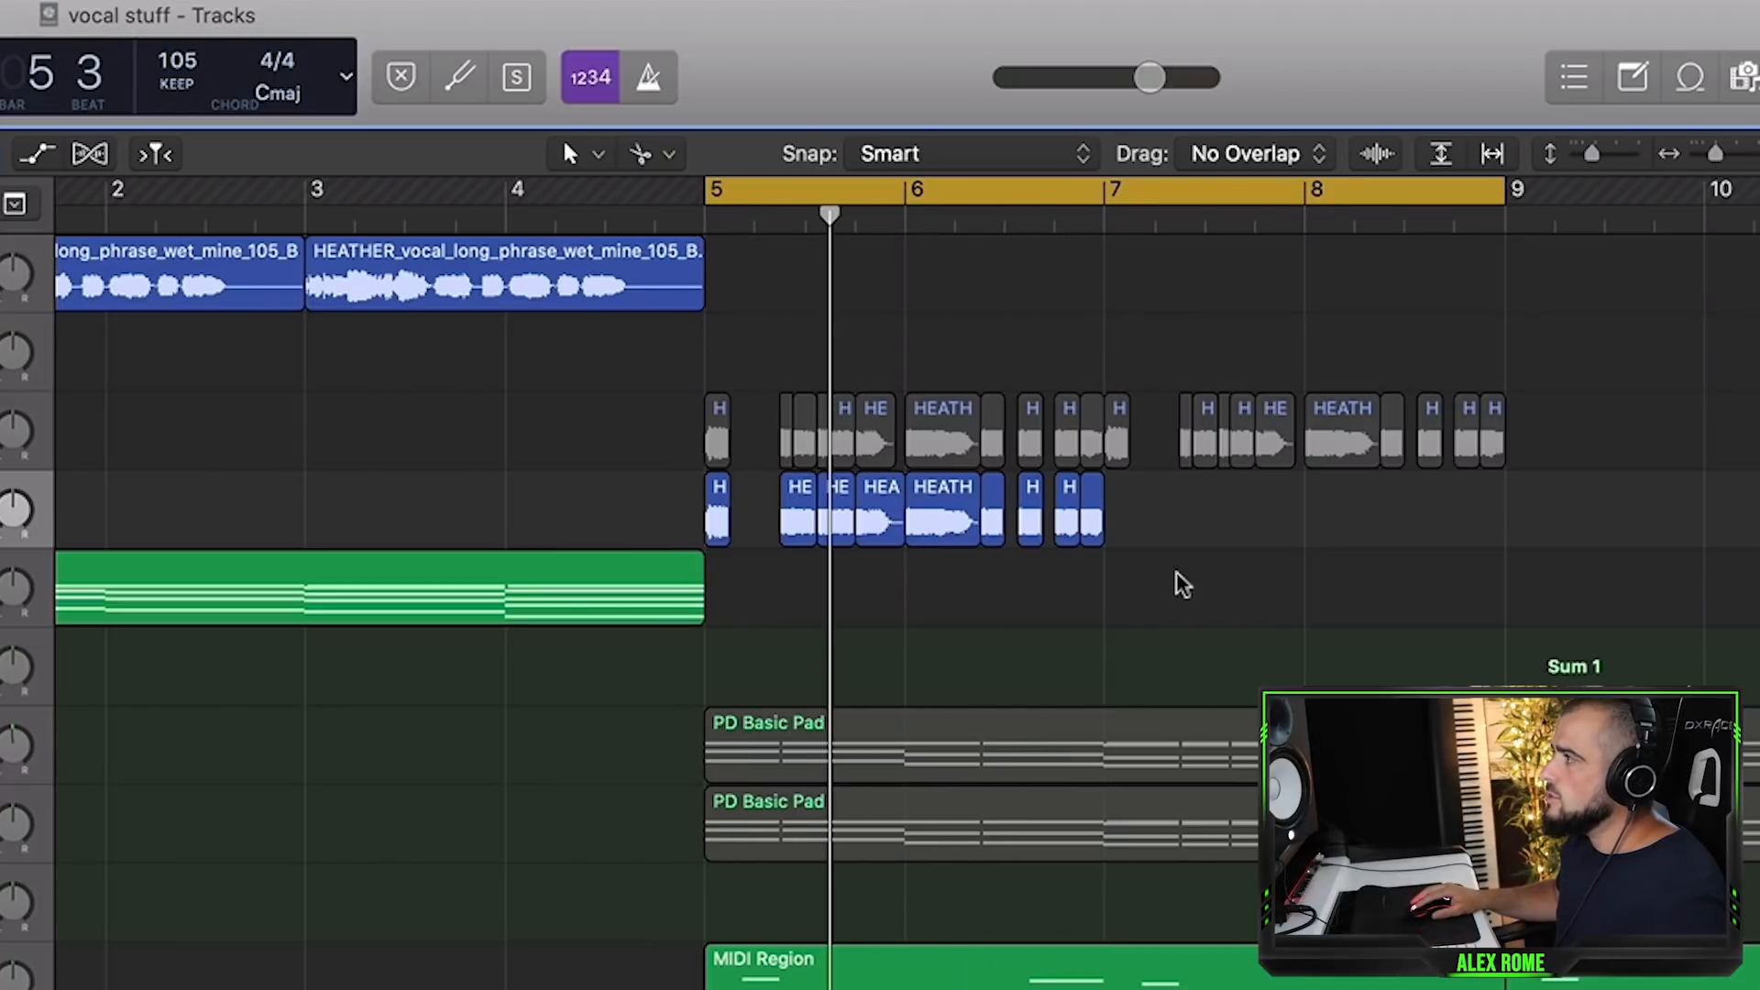
drag(945, 509, 1149, 543)
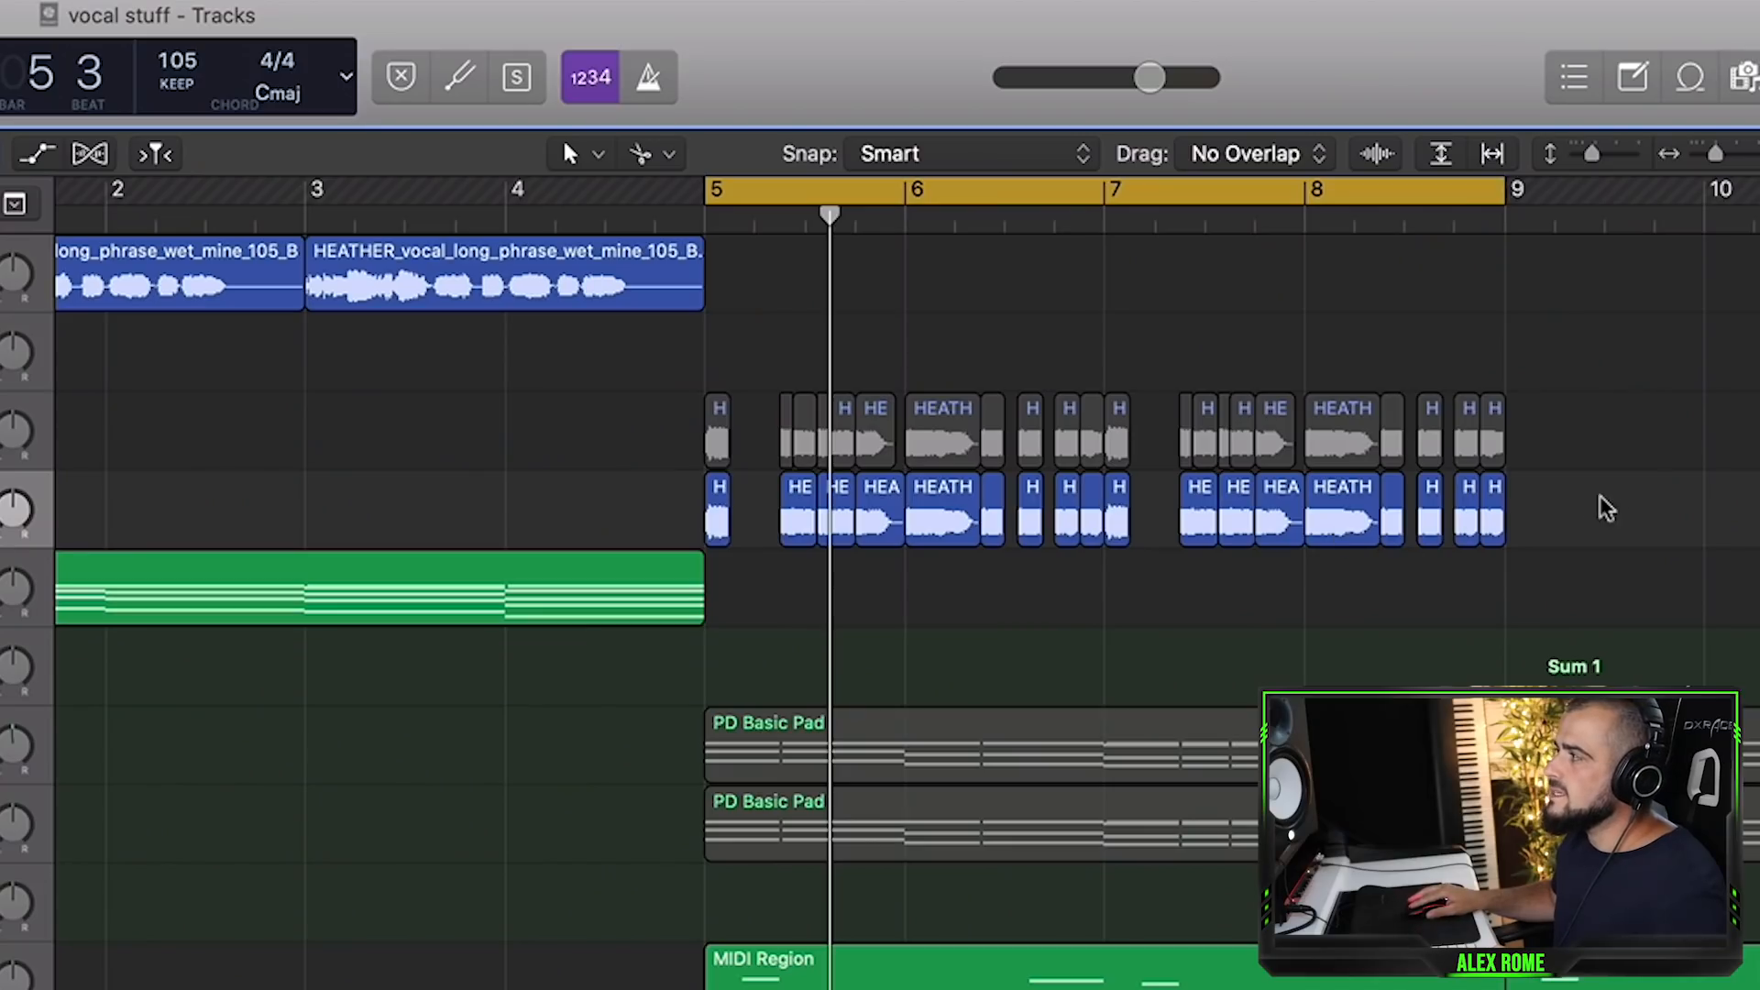
mouse_move(1570, 497)
mouse_down()
mouse_move(629, 517)
mouse_move(1650, 504)
mouse_move(1568, 502)
mouse_up()
click(536, 315)
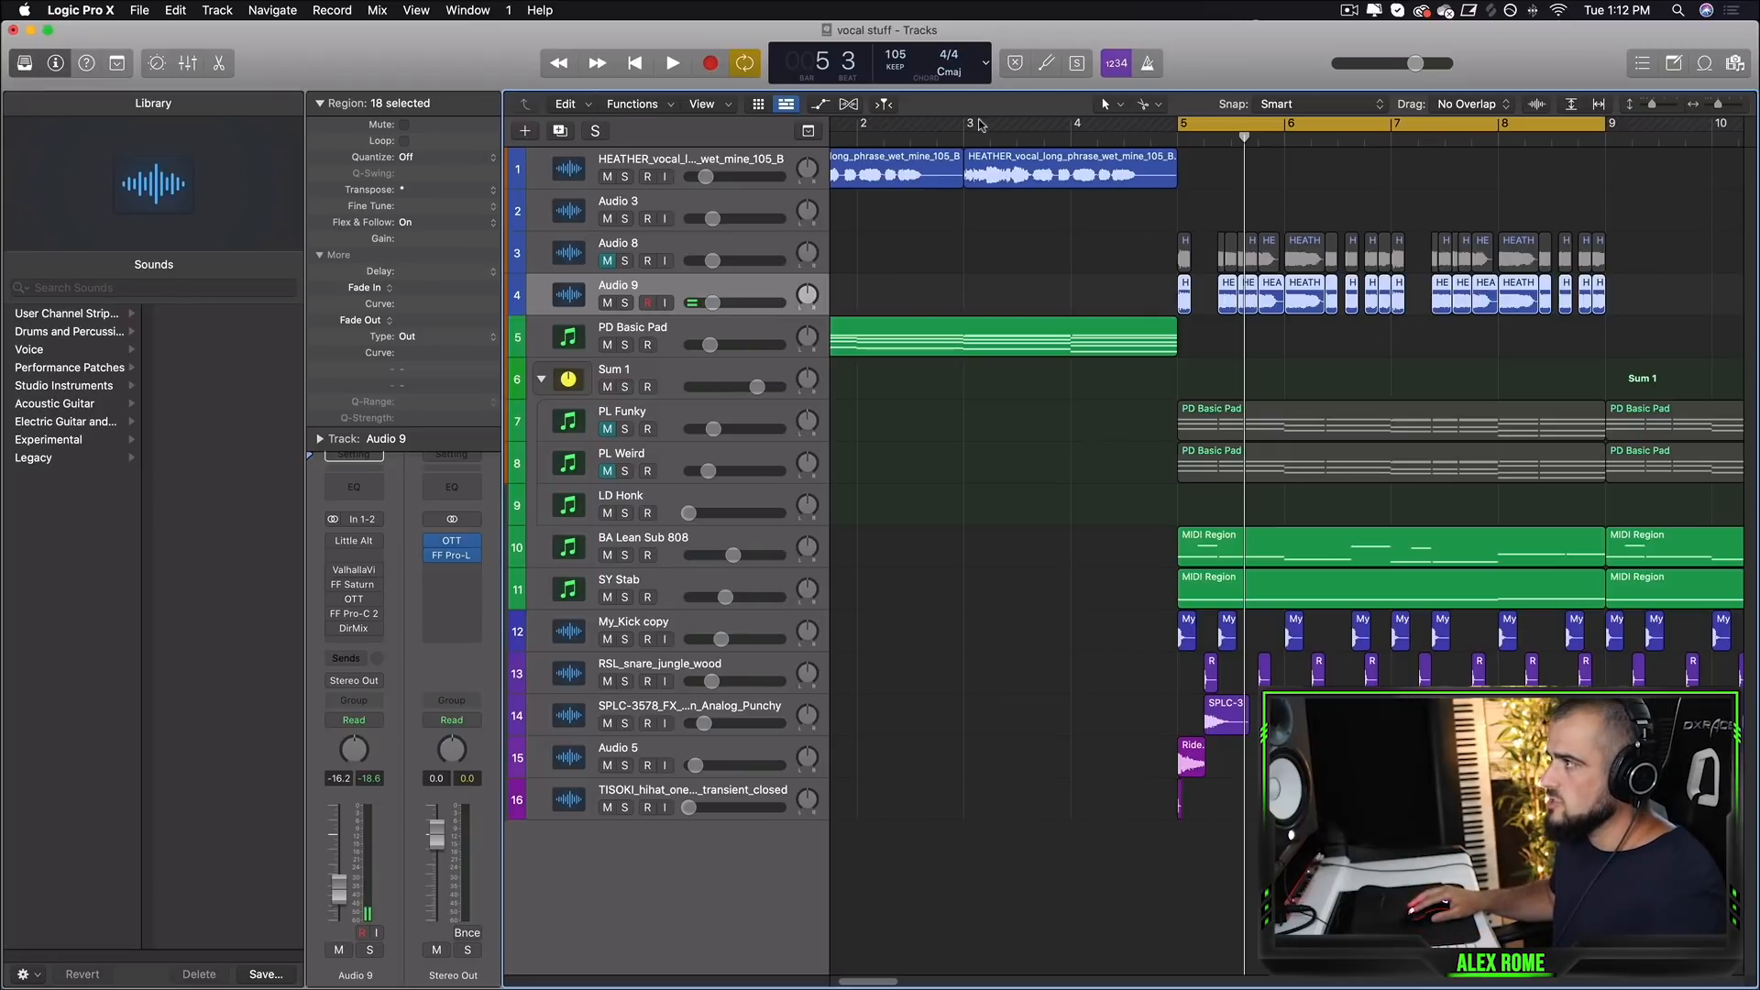
Step: Loop the section from bar 3 and play the long vocal phrase leading into the groove at bar 5
drag(980, 125, 1172, 128)
click(1076, 284)
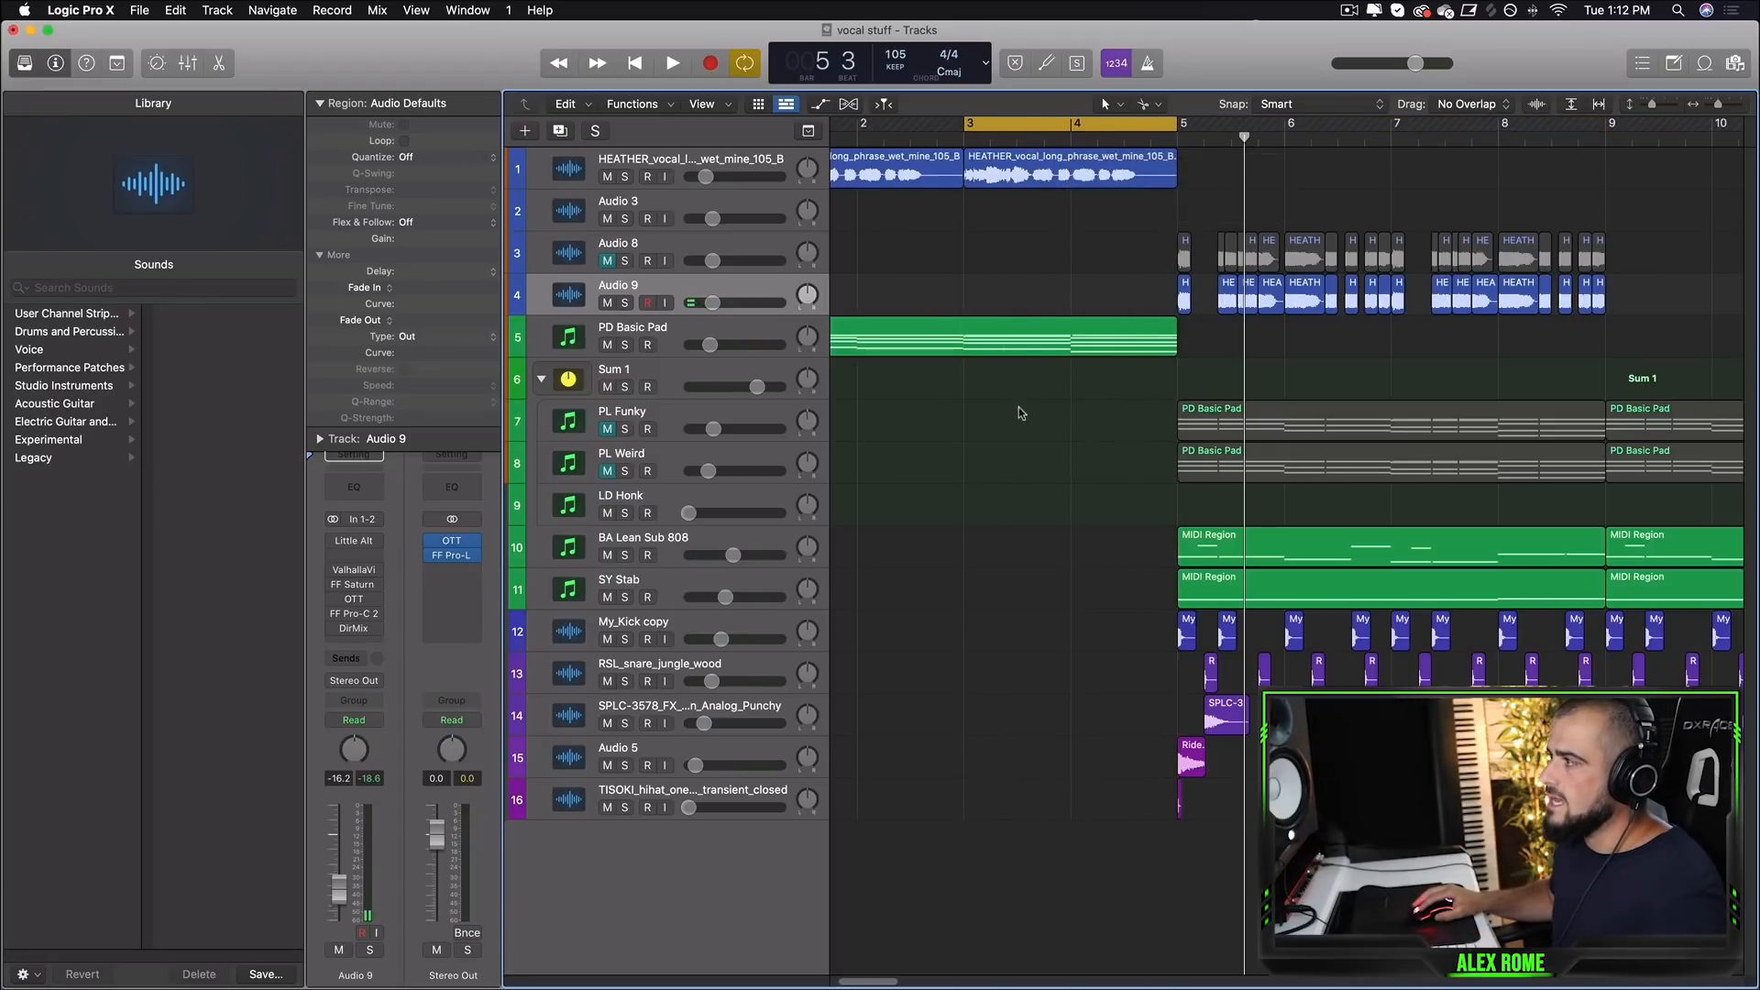
drag(1019, 408, 1045, 350)
click(1082, 429)
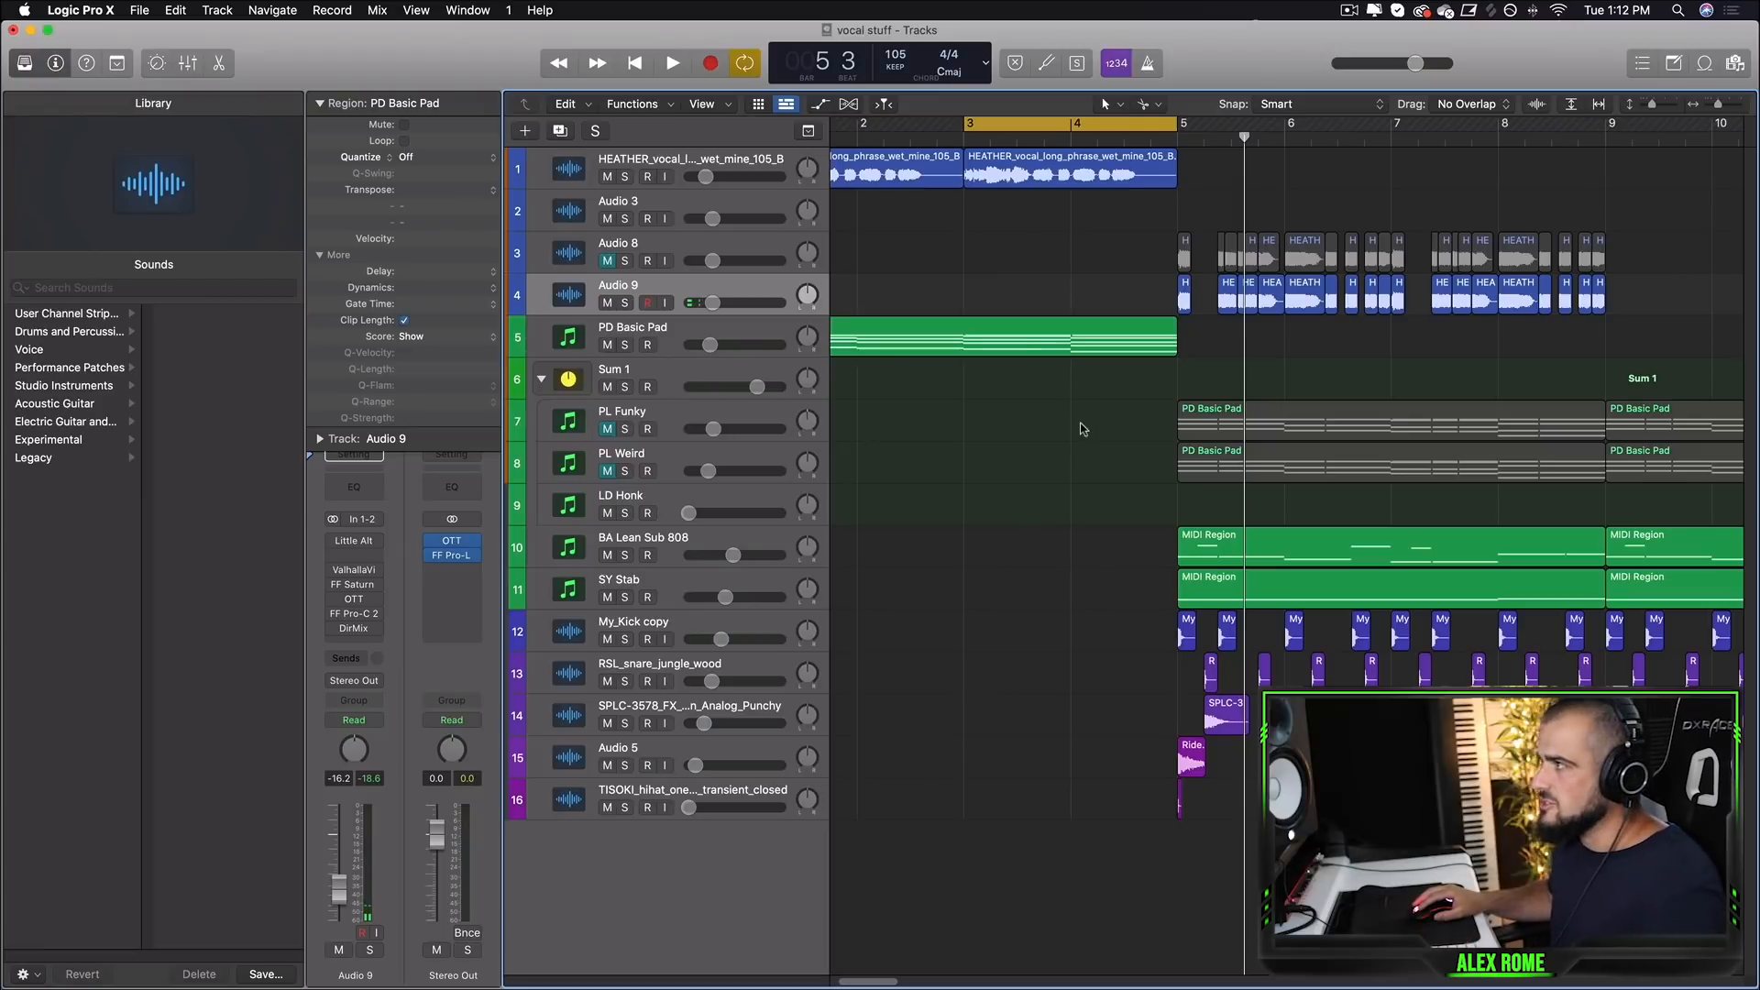
key(space)
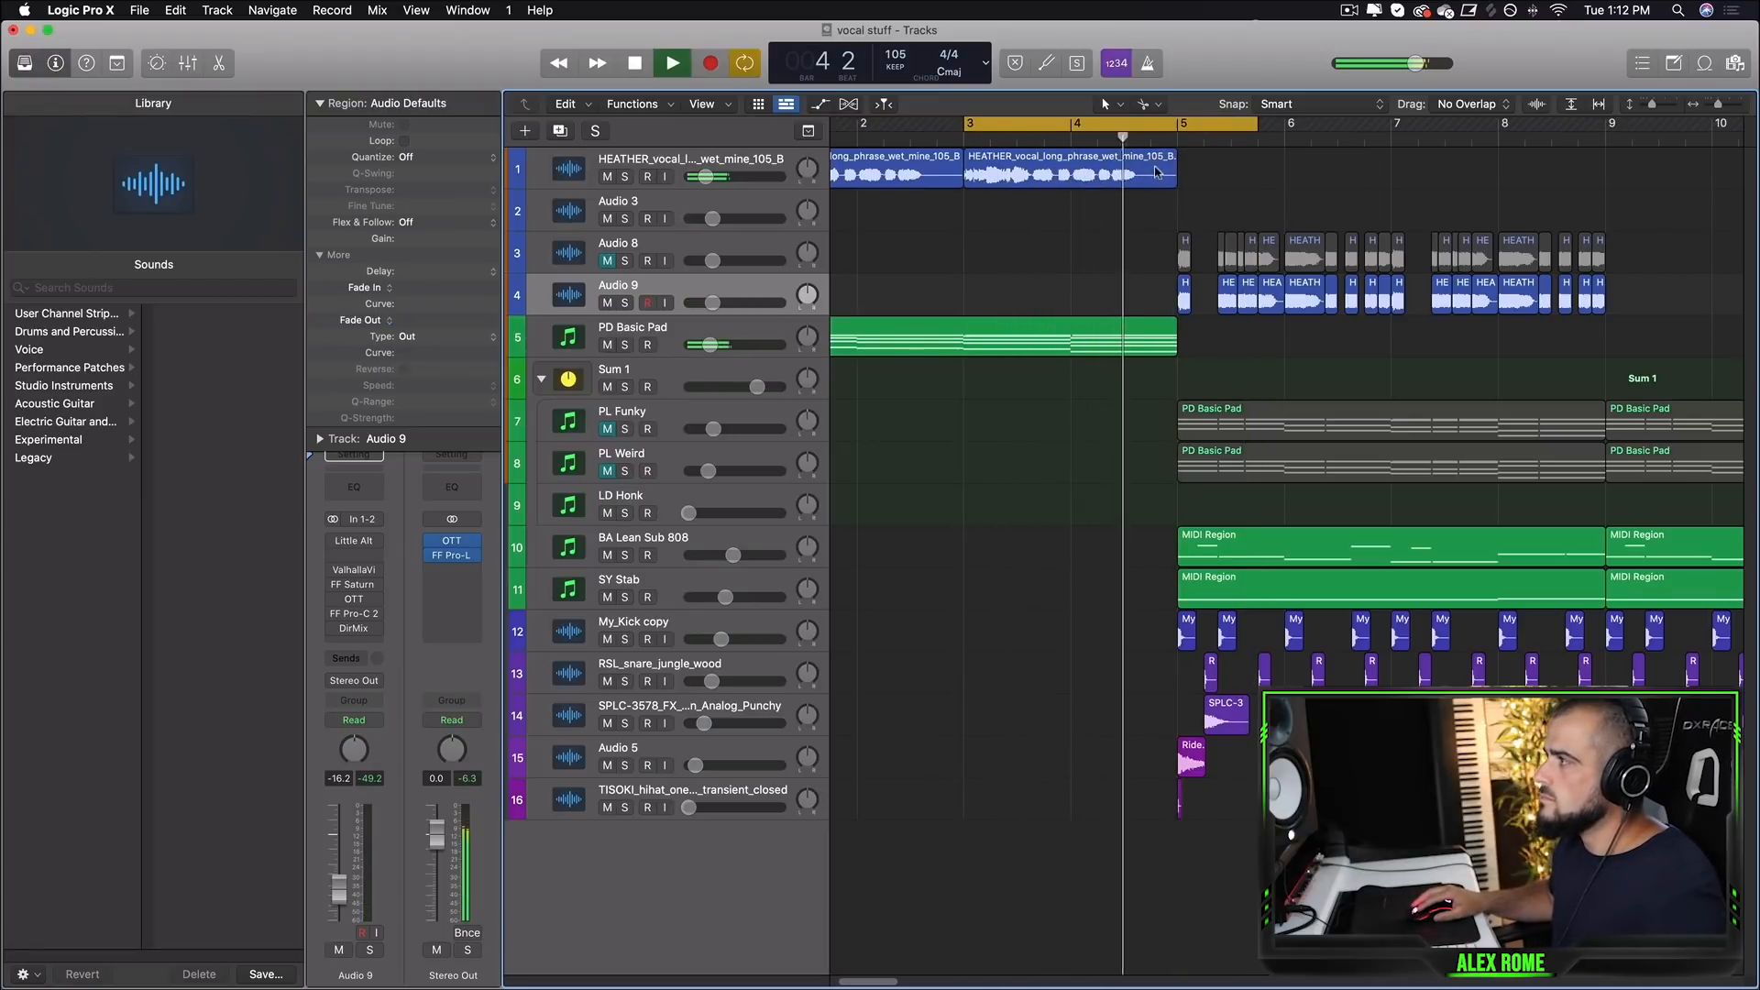
Step: Copy the long vocal phrase on track 1 to bar 7 and trim its start to 7 4 2 1
click(1128, 170)
key(space)
key(super+r)
drag(1287, 174, 1494, 175)
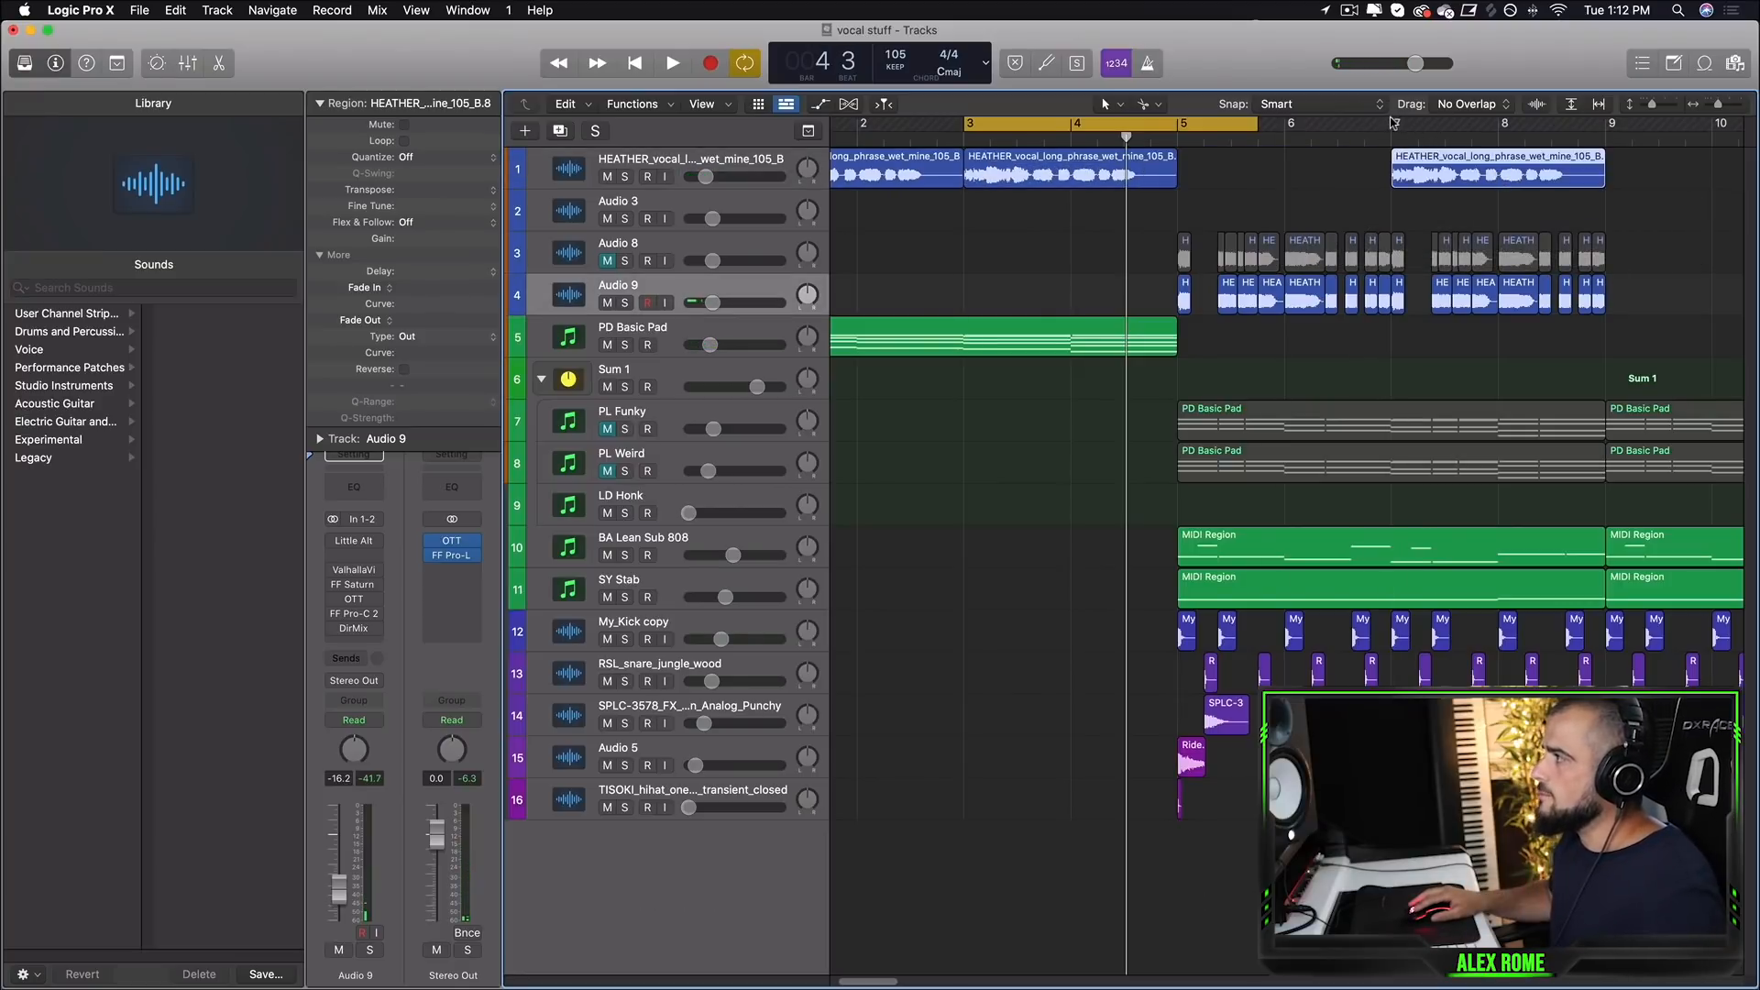
drag(1393, 123, 1606, 125)
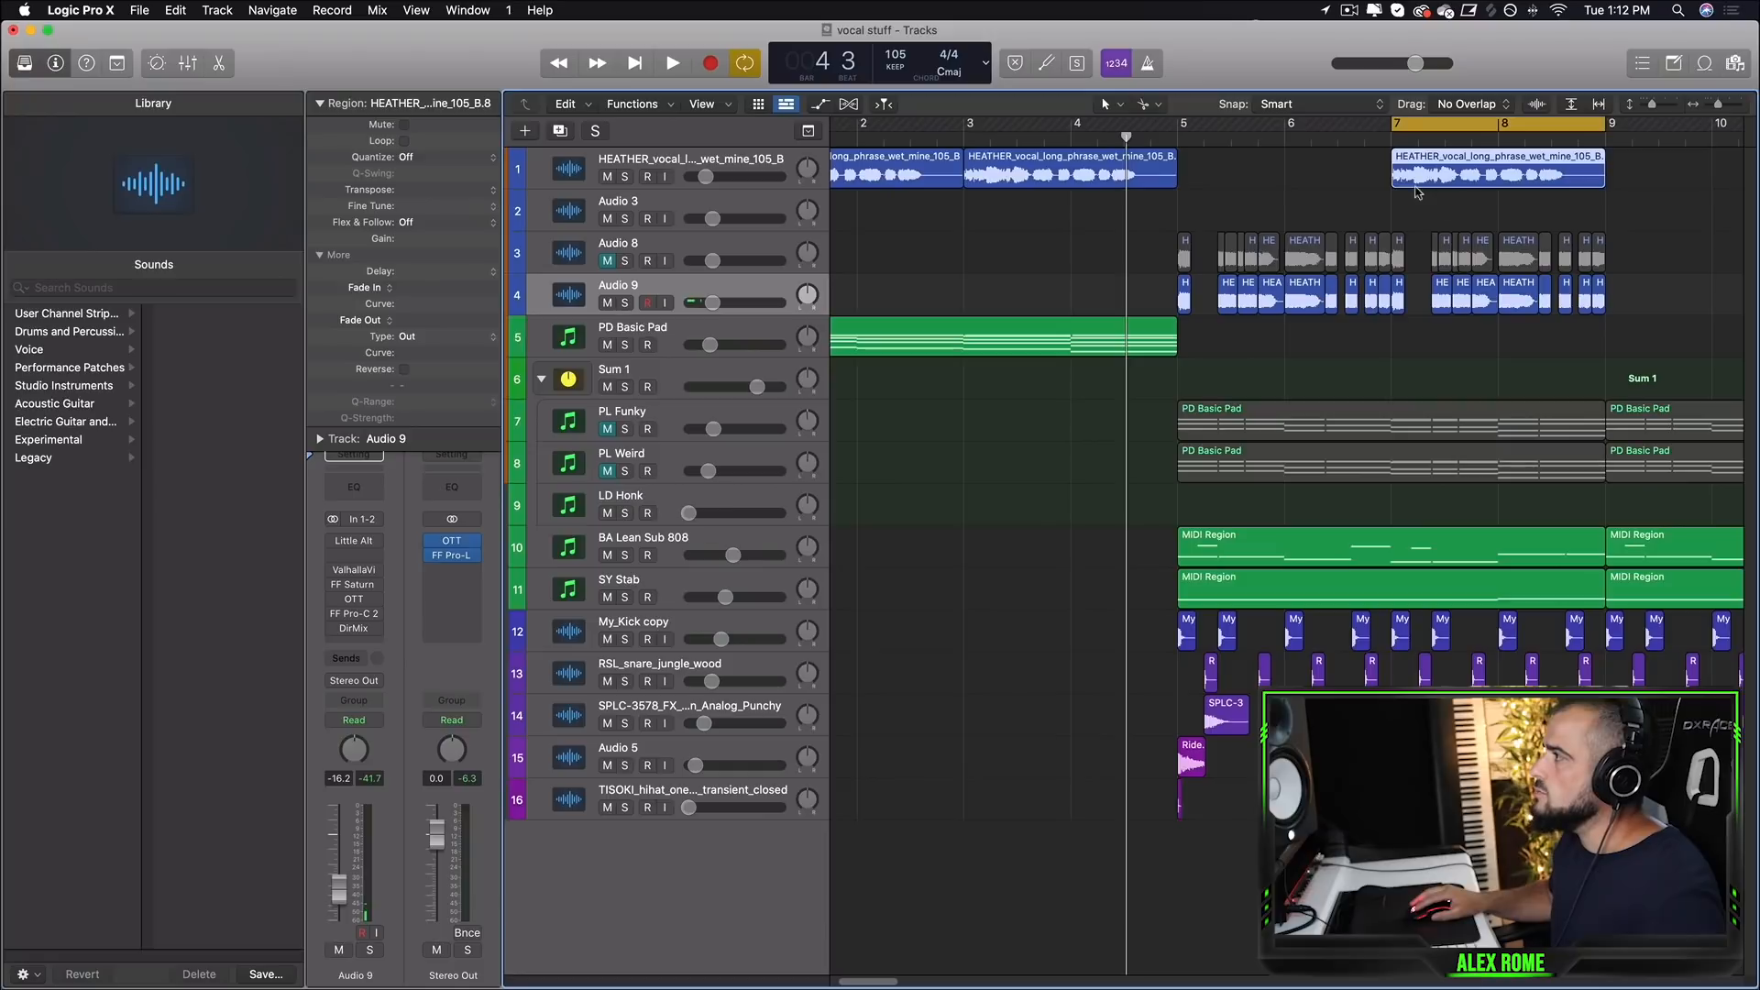
drag(1394, 177, 1479, 198)
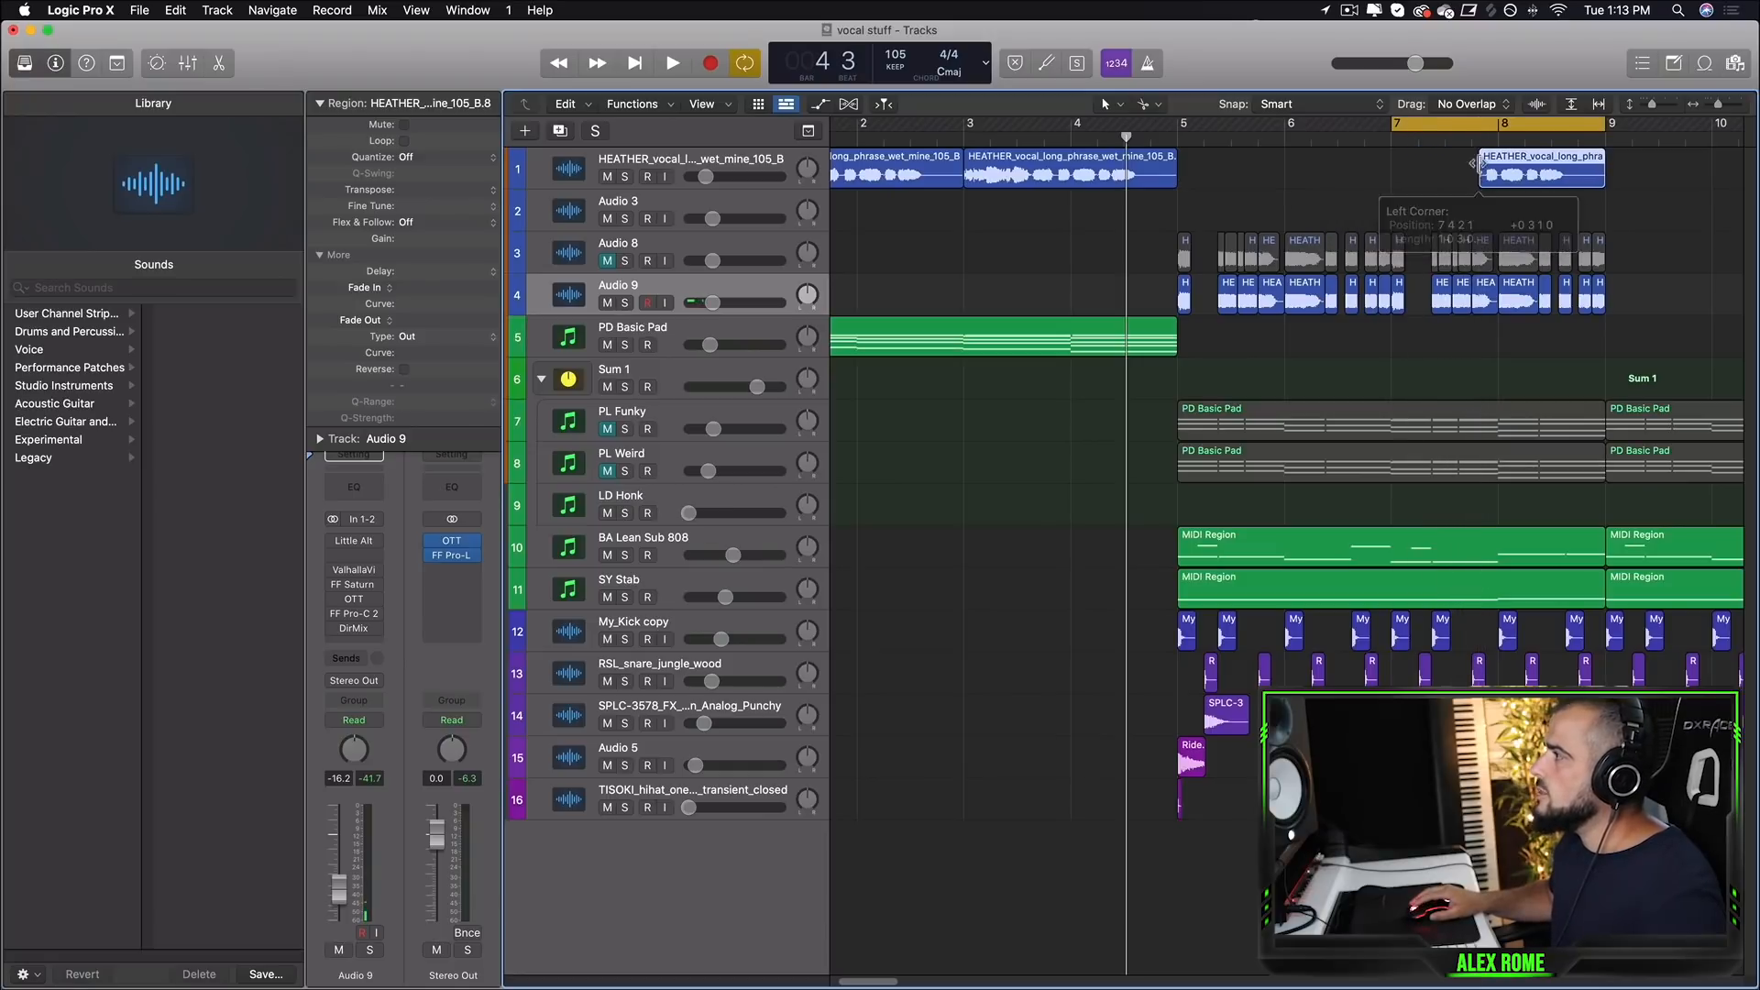
Step: Audition the trimmed vocal phrase in solo and delete the five Audio 9 chops from bar 8 onward
drag(1477, 125, 1751, 115)
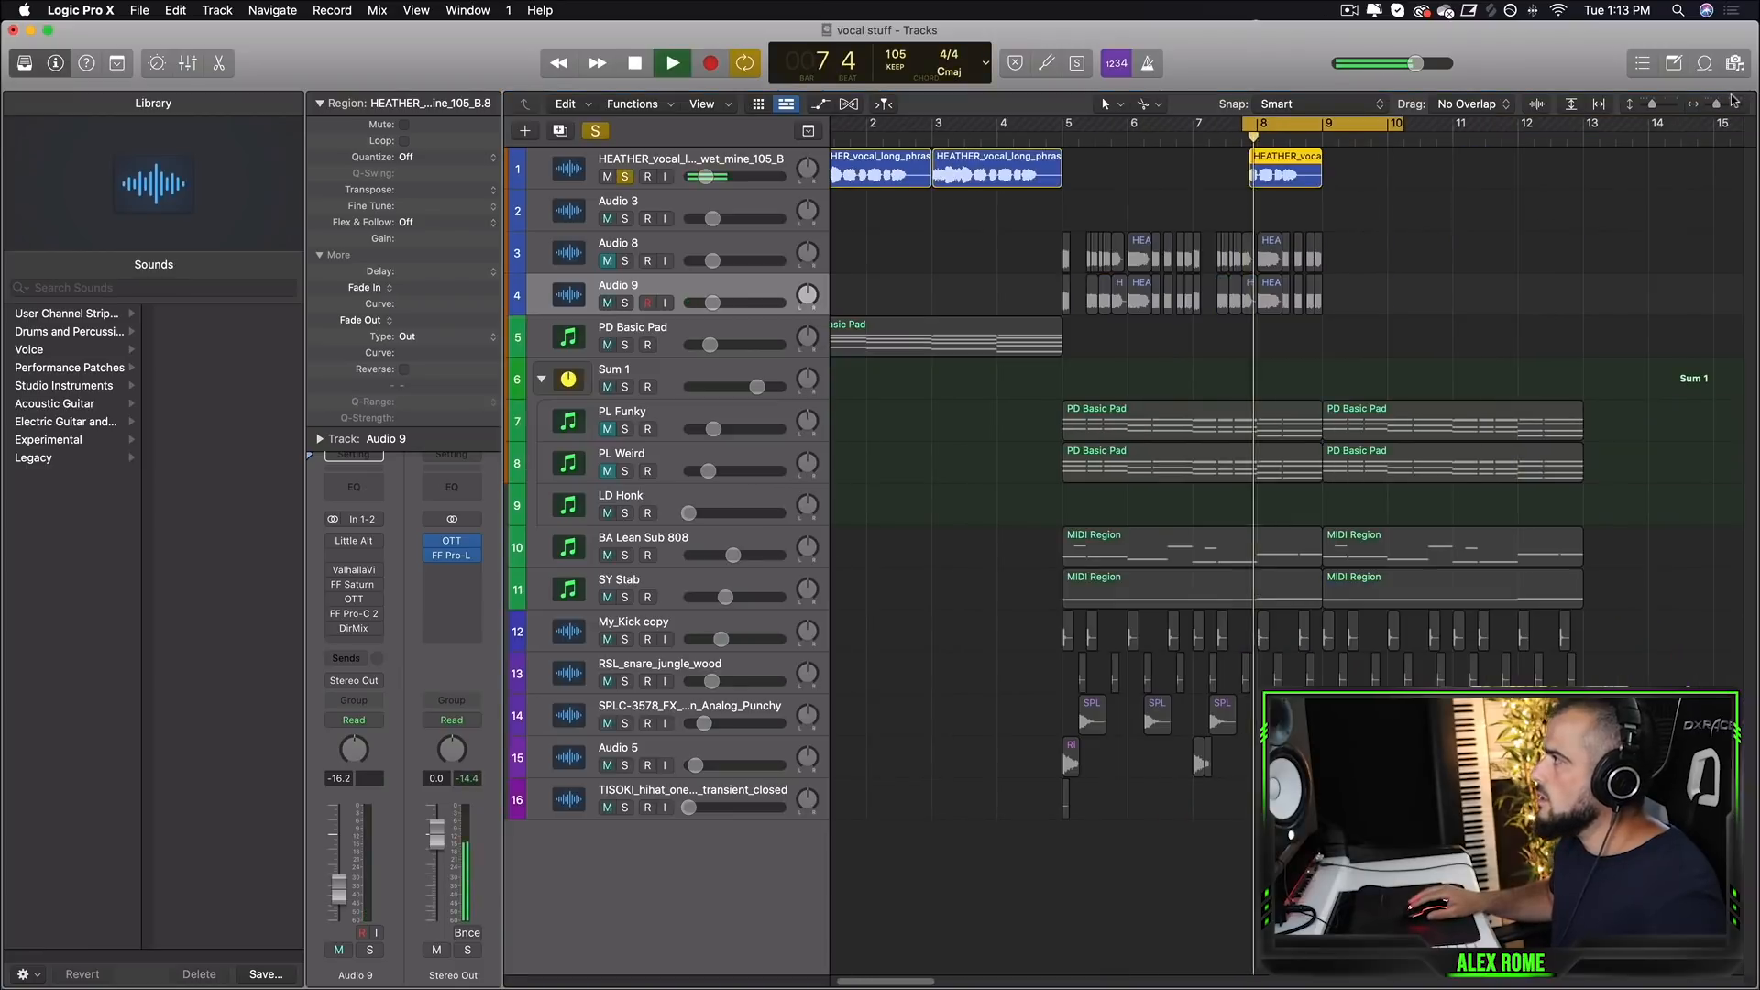
drag(1713, 104, 1720, 103)
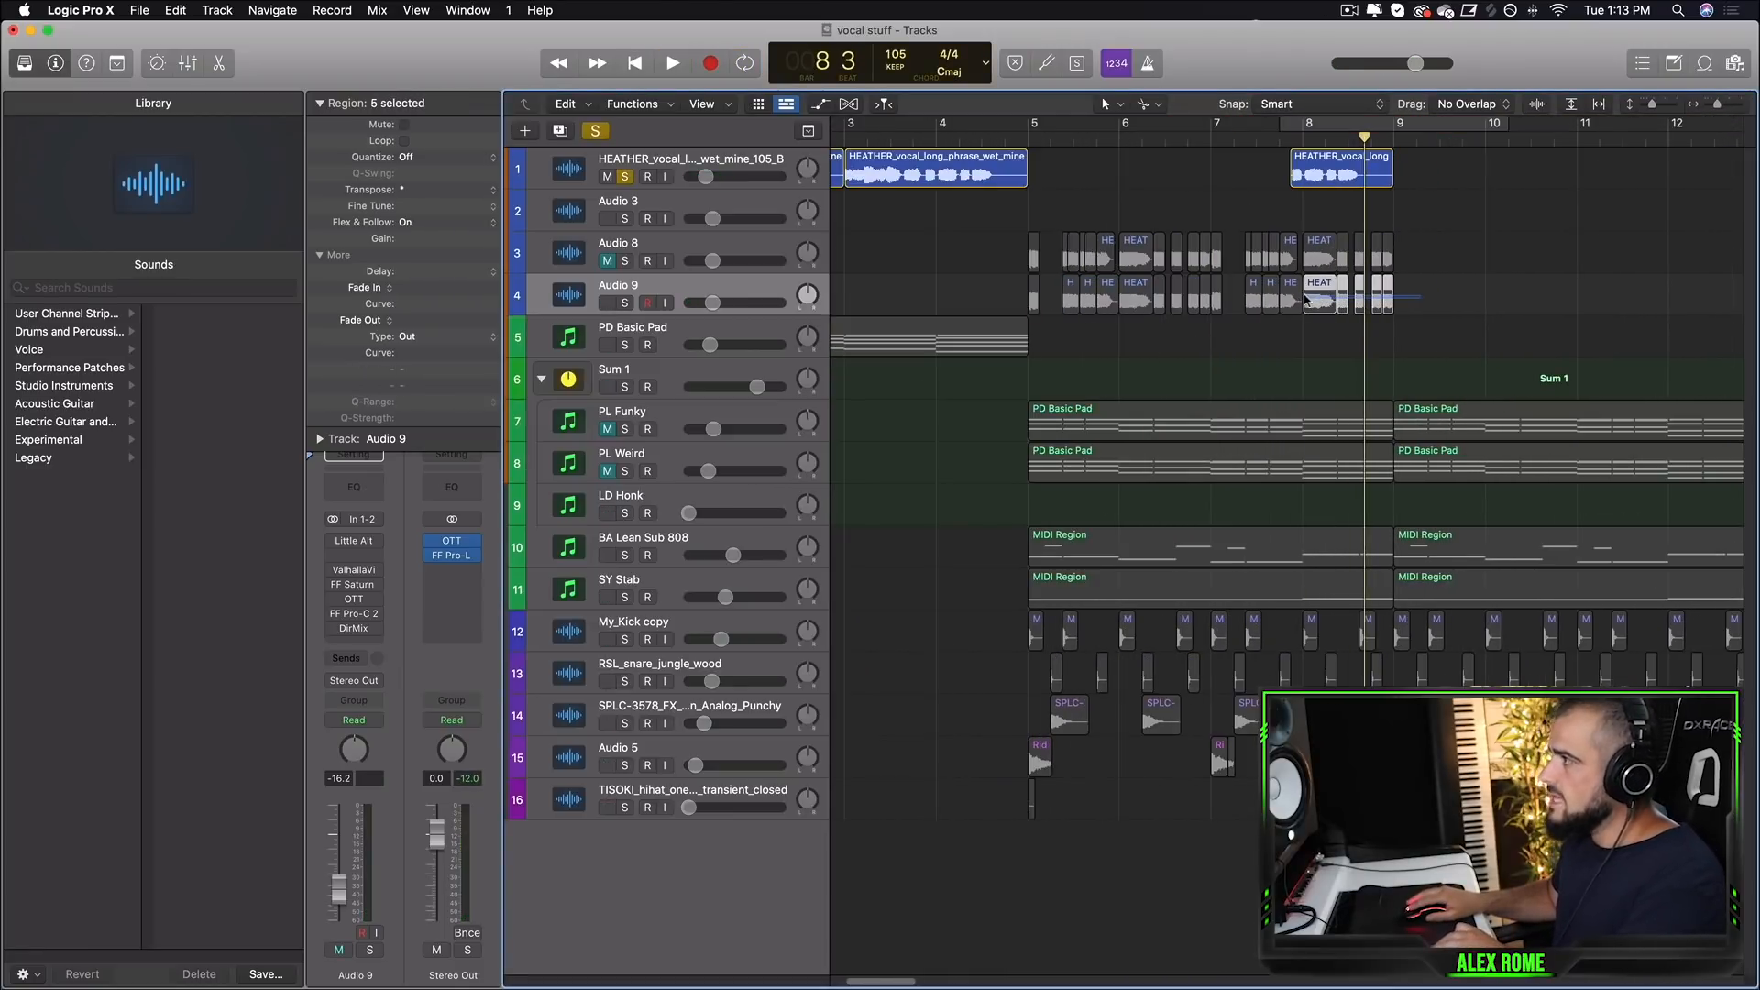
key(Delete)
Step: Unsolo the vocal phrase, mute Audio 8 and play bars 5 through 8 as a loop
drag(1040, 122, 1395, 123)
click(624, 176)
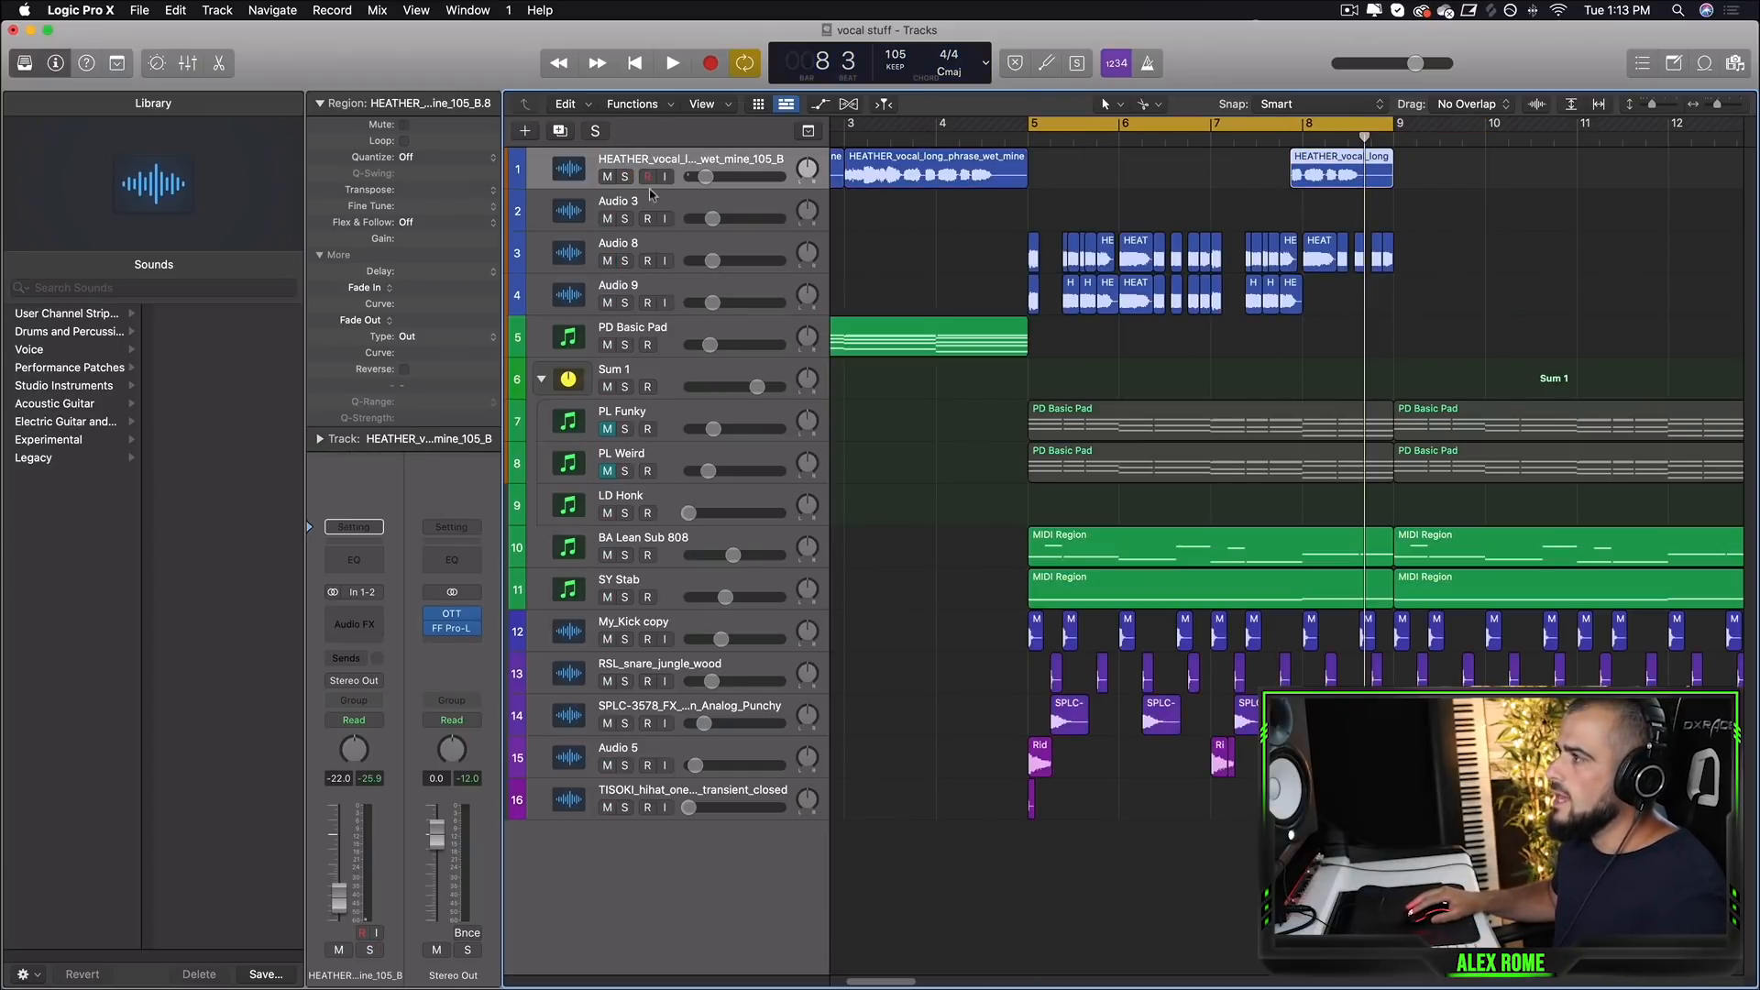
click(607, 260)
key(space)
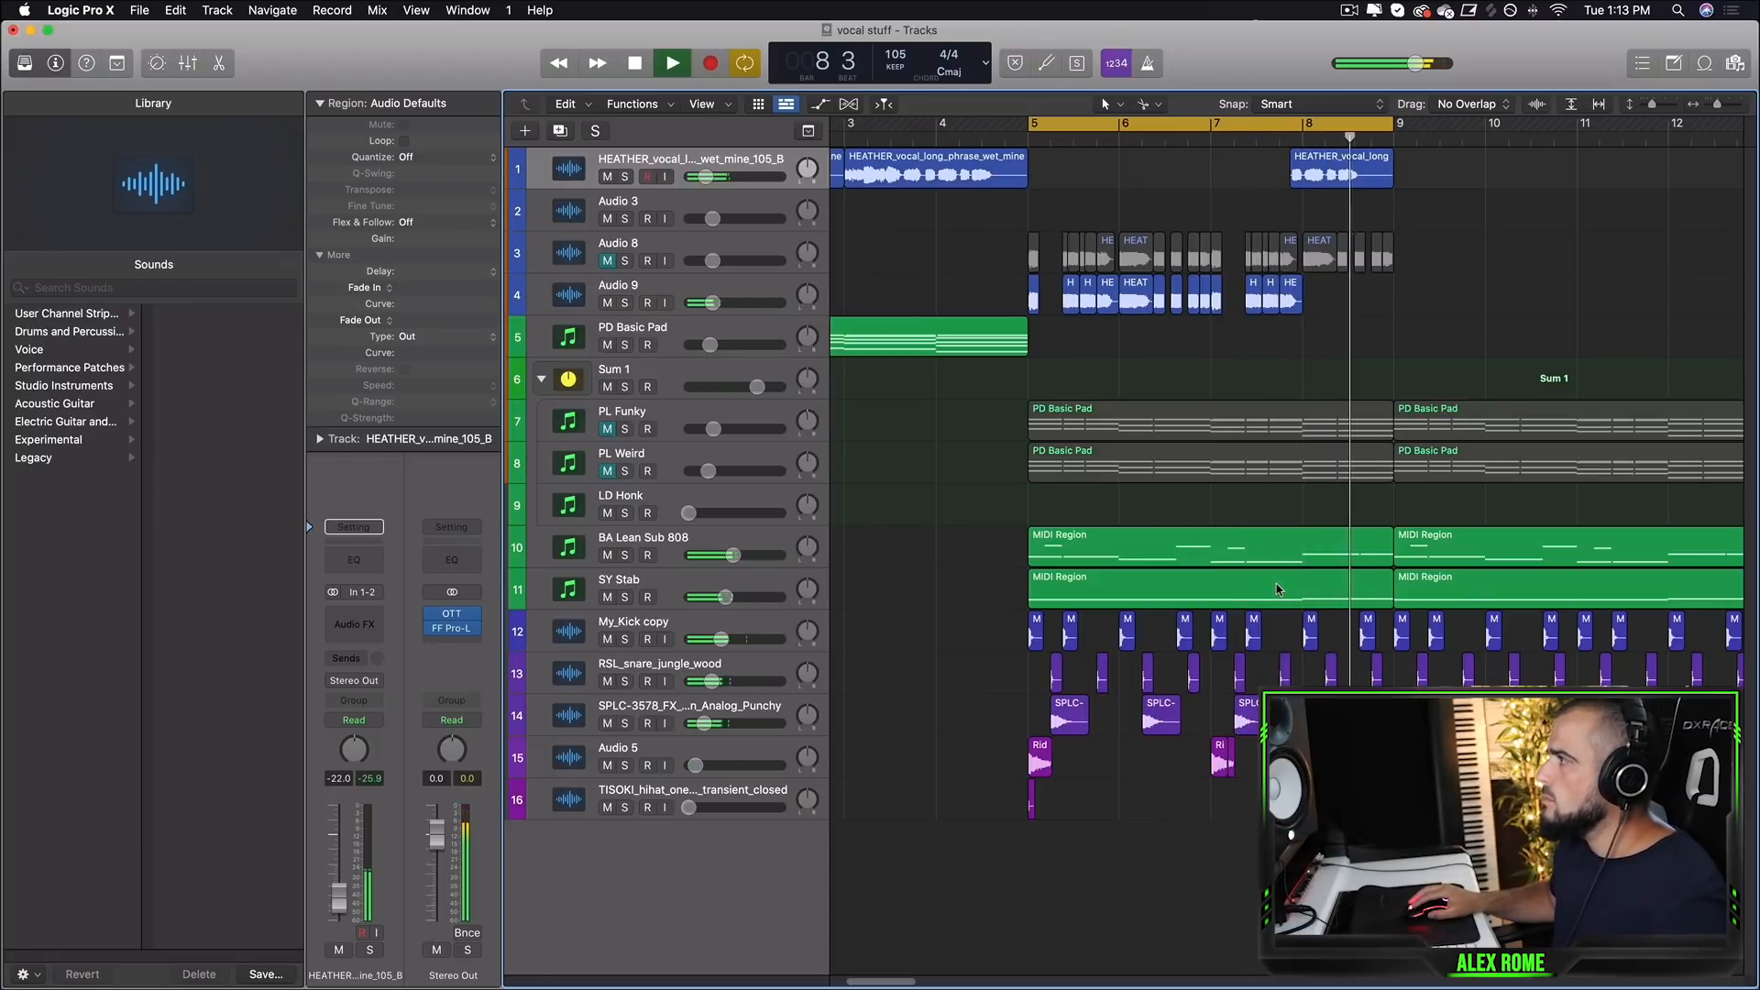
Step: Stop playback and shorten the end of the trimmed vocal phrase around bar 8 by one beat
key(space)
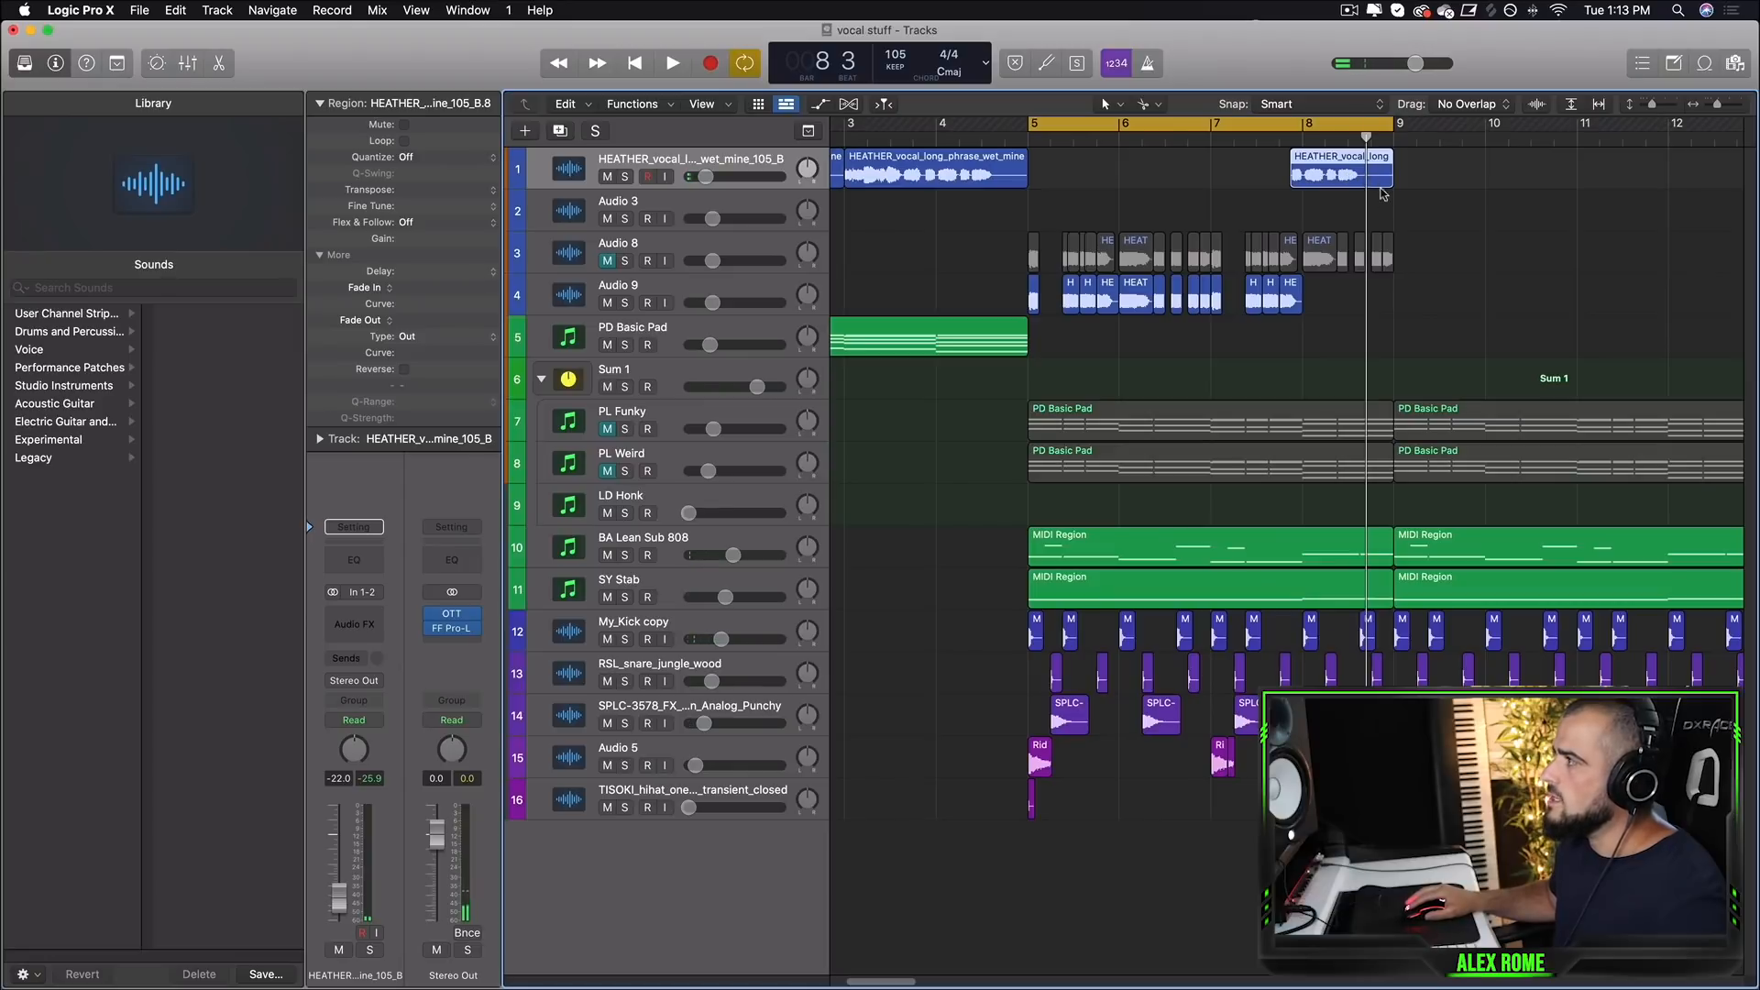
drag(1389, 177, 1366, 184)
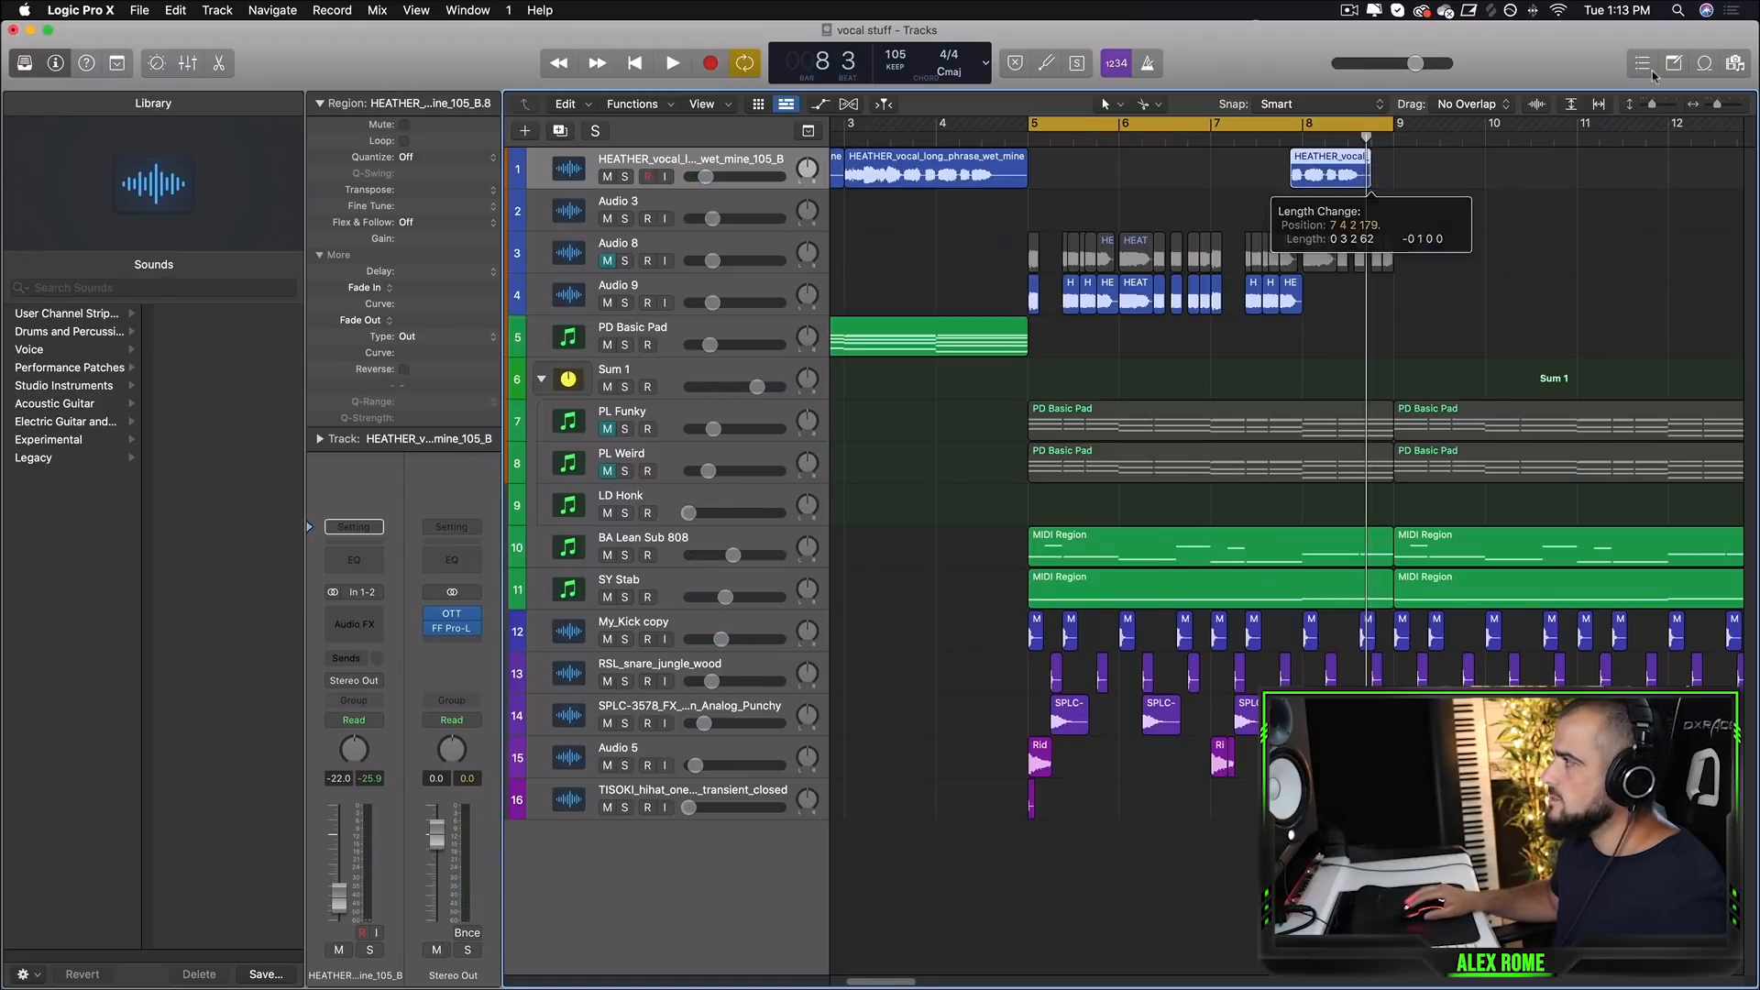
key(super+Right)
key(super+Right)
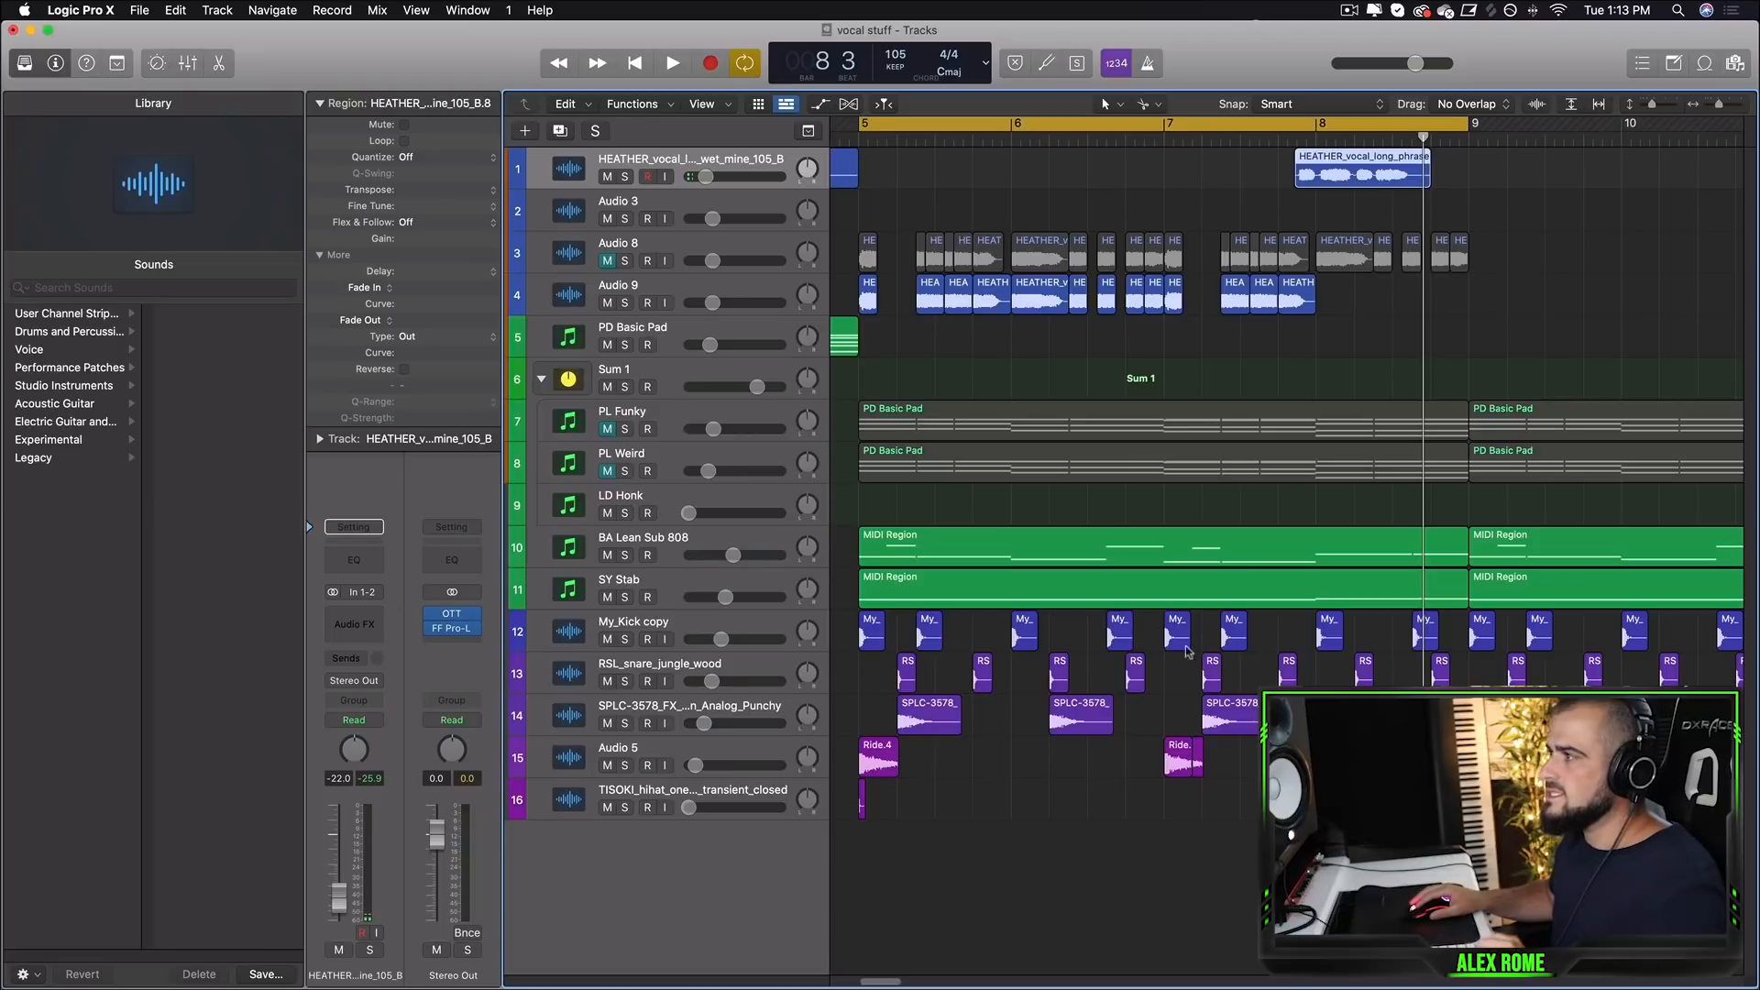
Step: Solo Audio 9 and examine the pitch, formant and mode settings of its Little AlterBoy effect
click(617, 299)
click(625, 304)
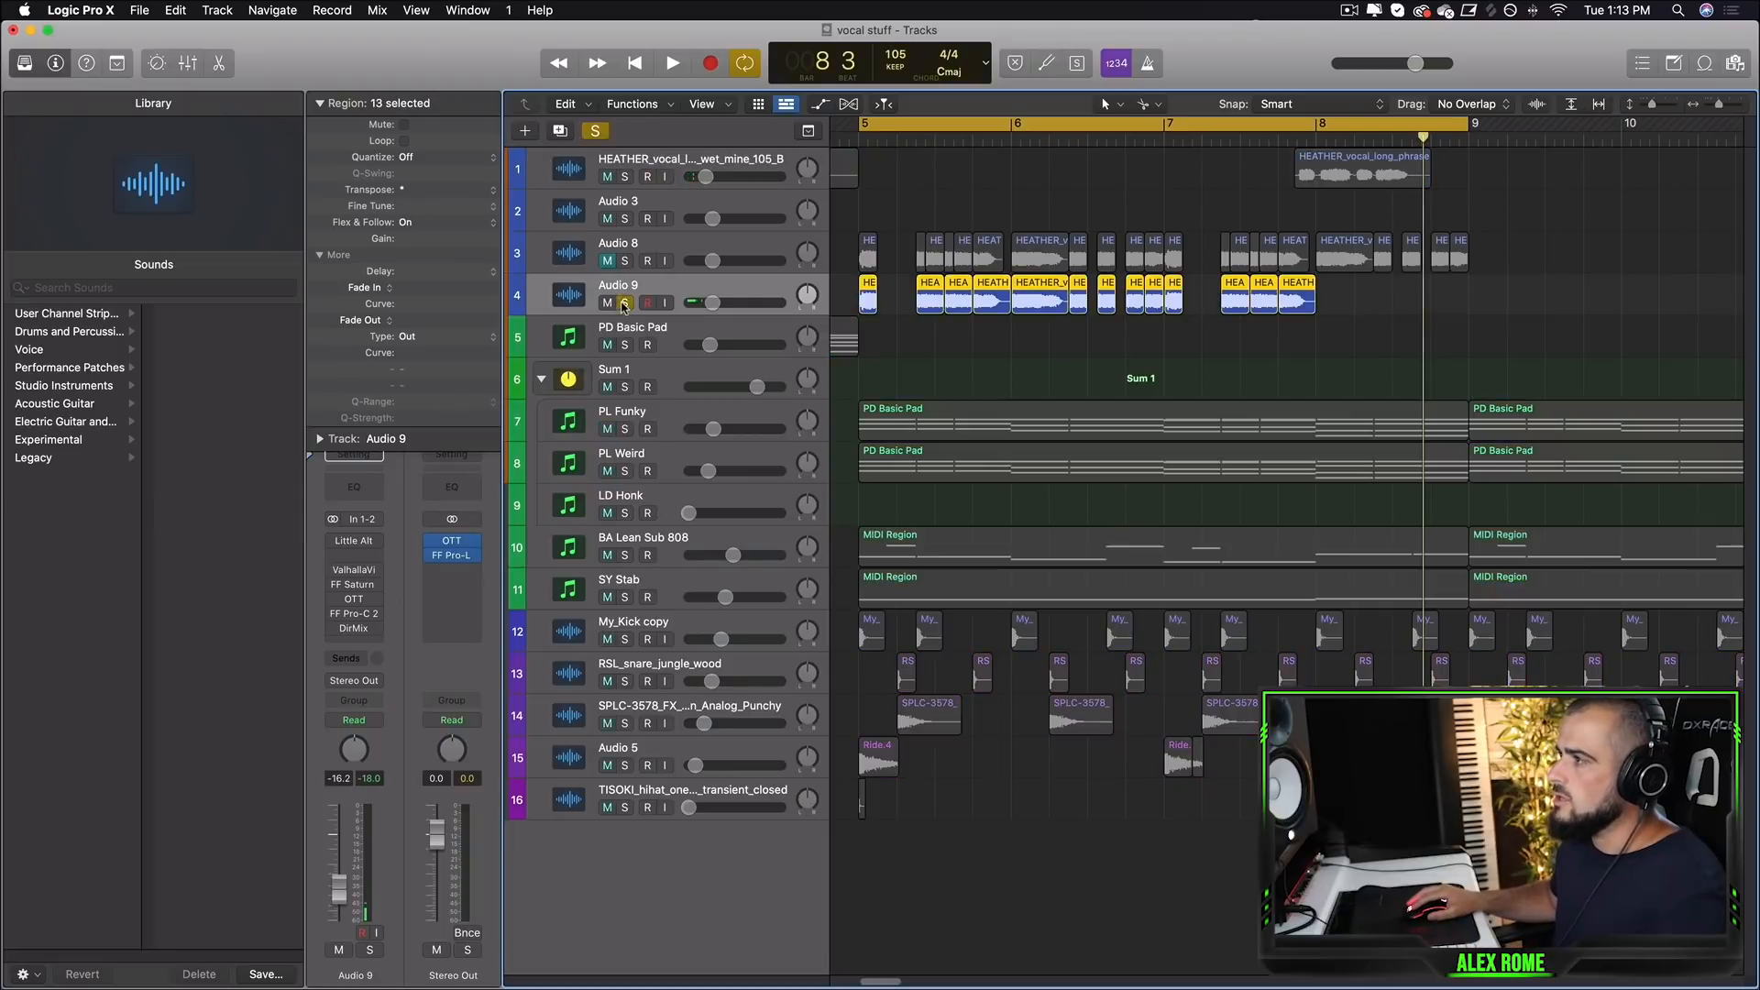
click(338, 548)
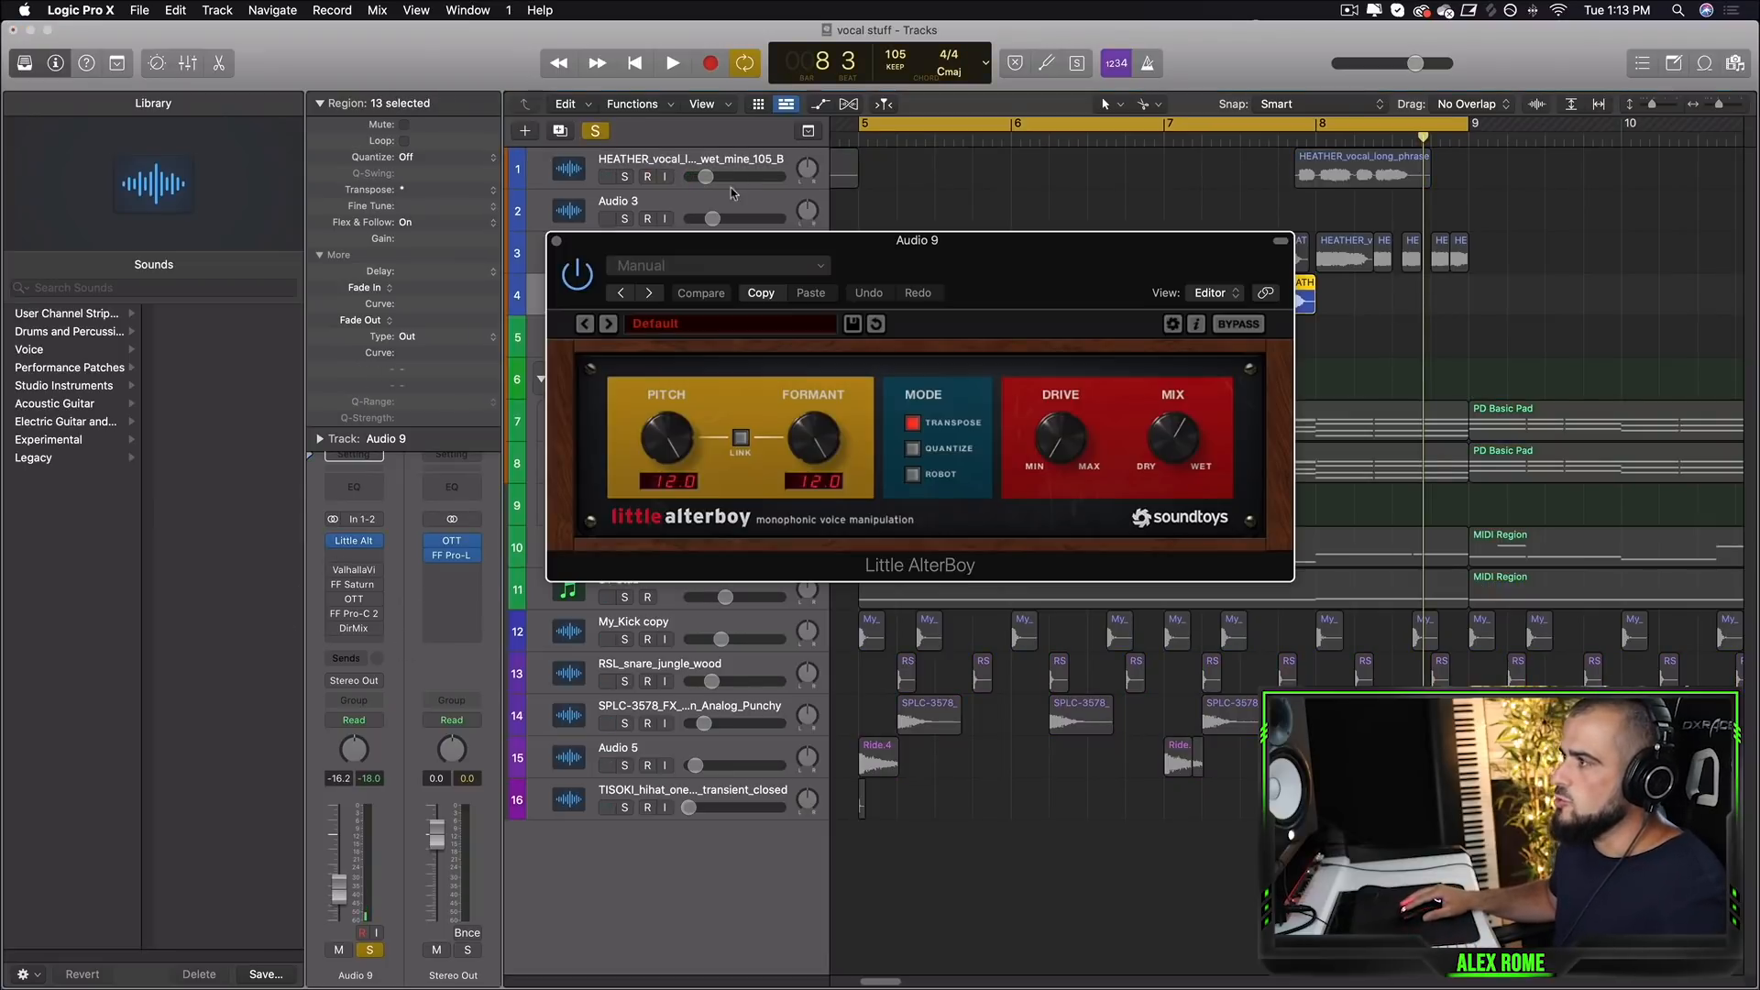
drag(917, 243, 1152, 403)
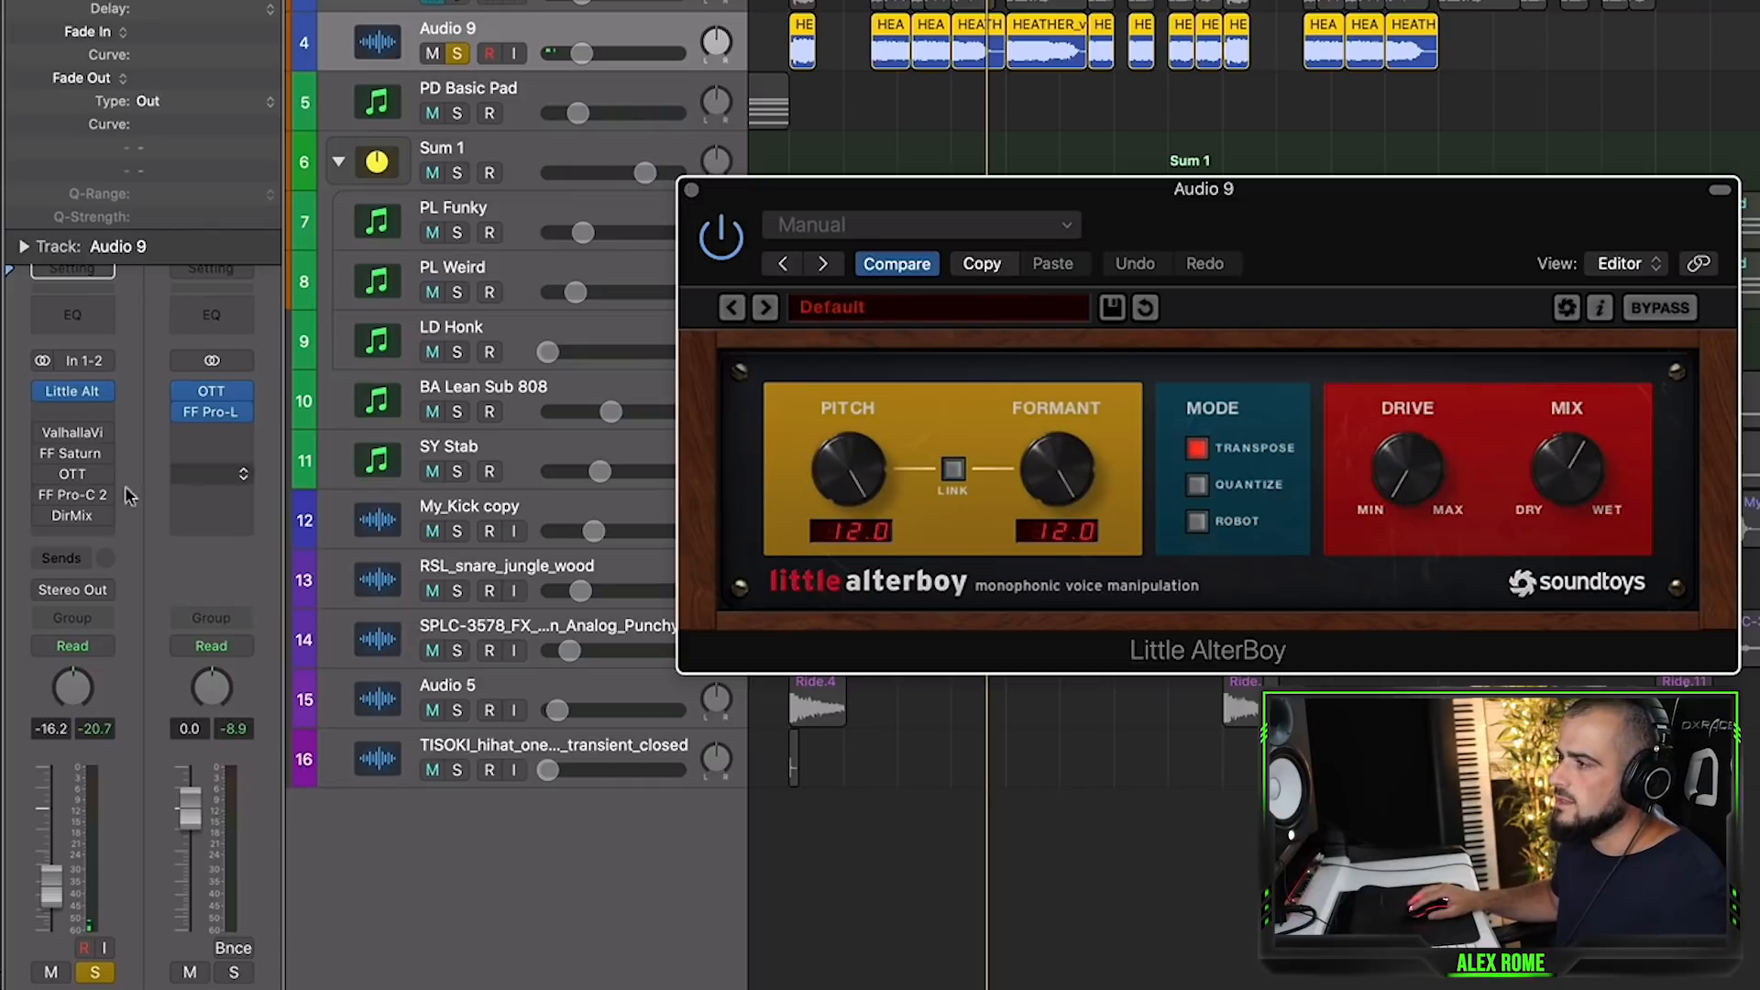
click(692, 192)
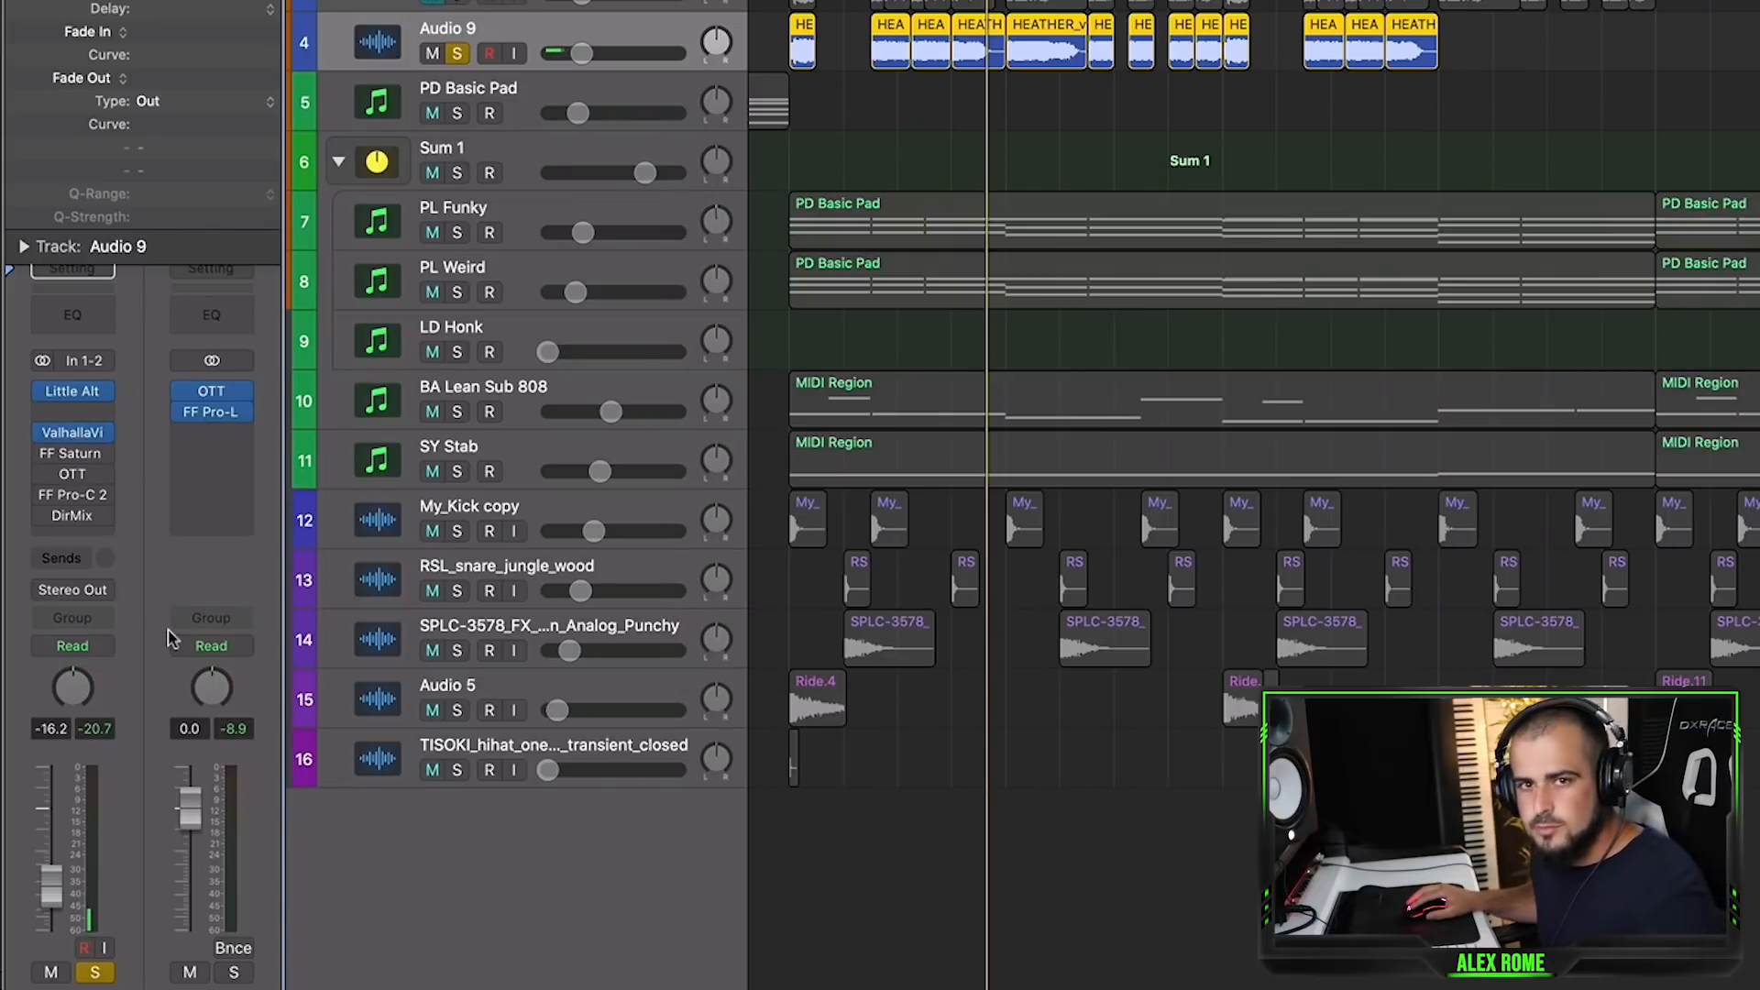
Step: Switch on FF Saturn while auditioning the soloed Audio 9 chops and check its Heavy Saturation settings
key(space)
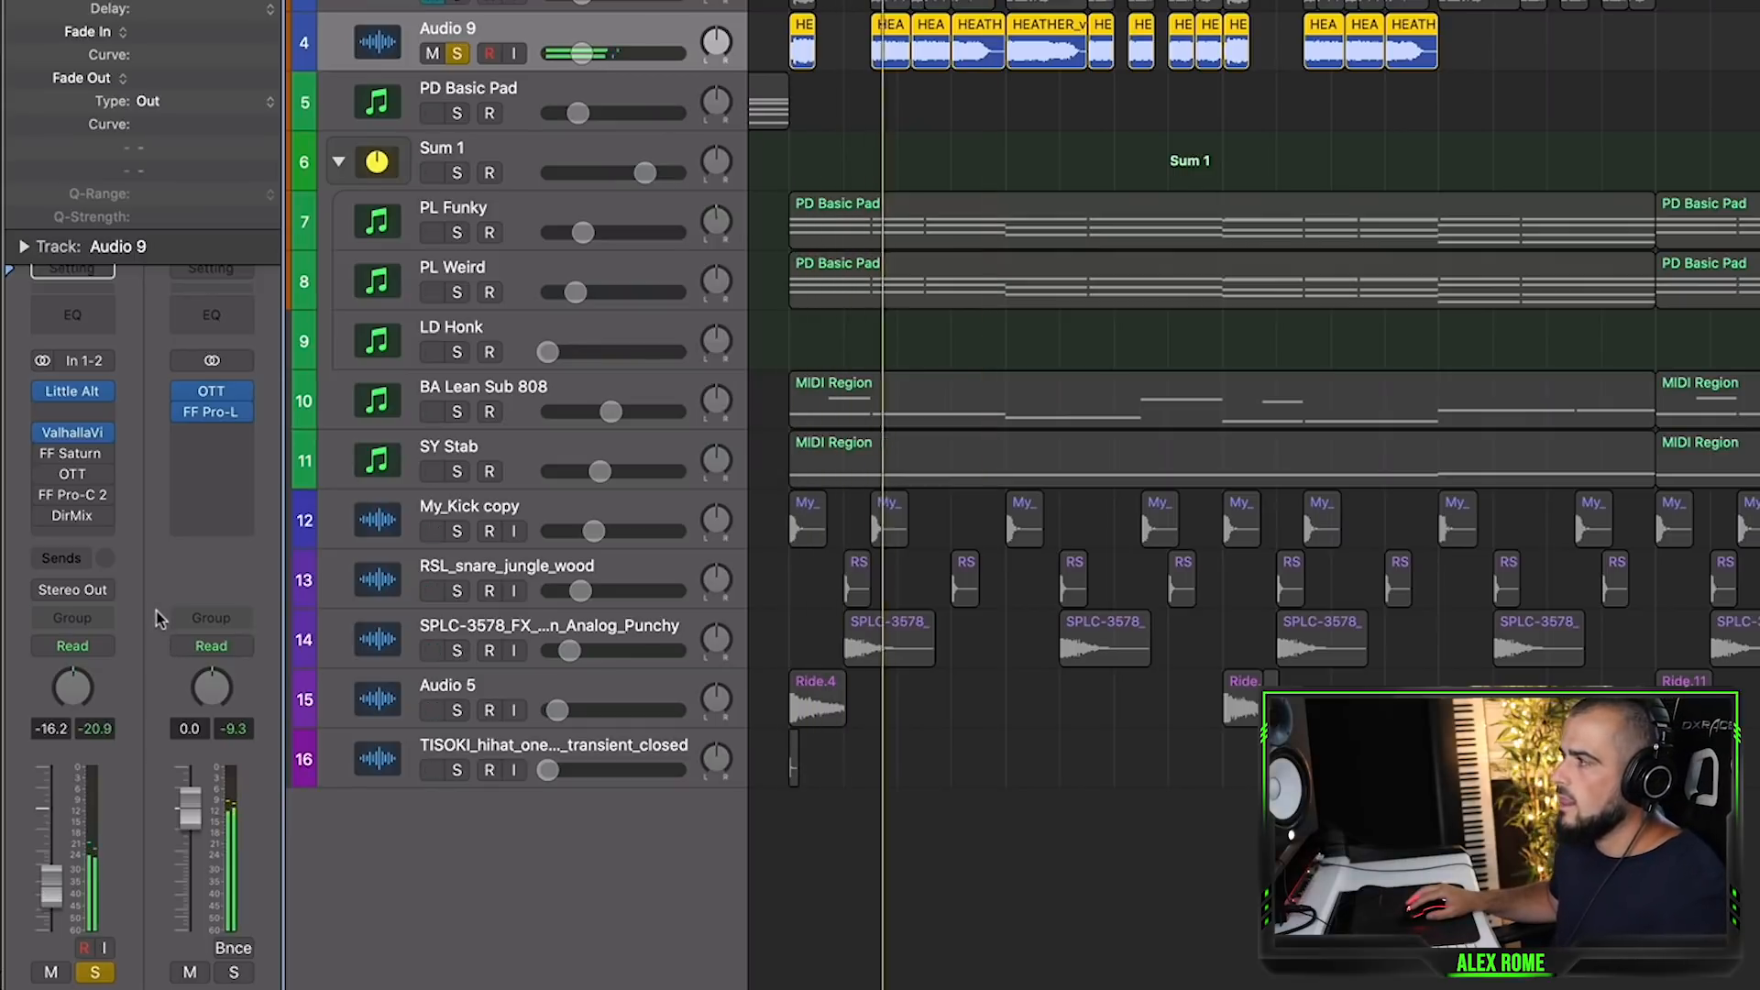
alt+click(79, 454)
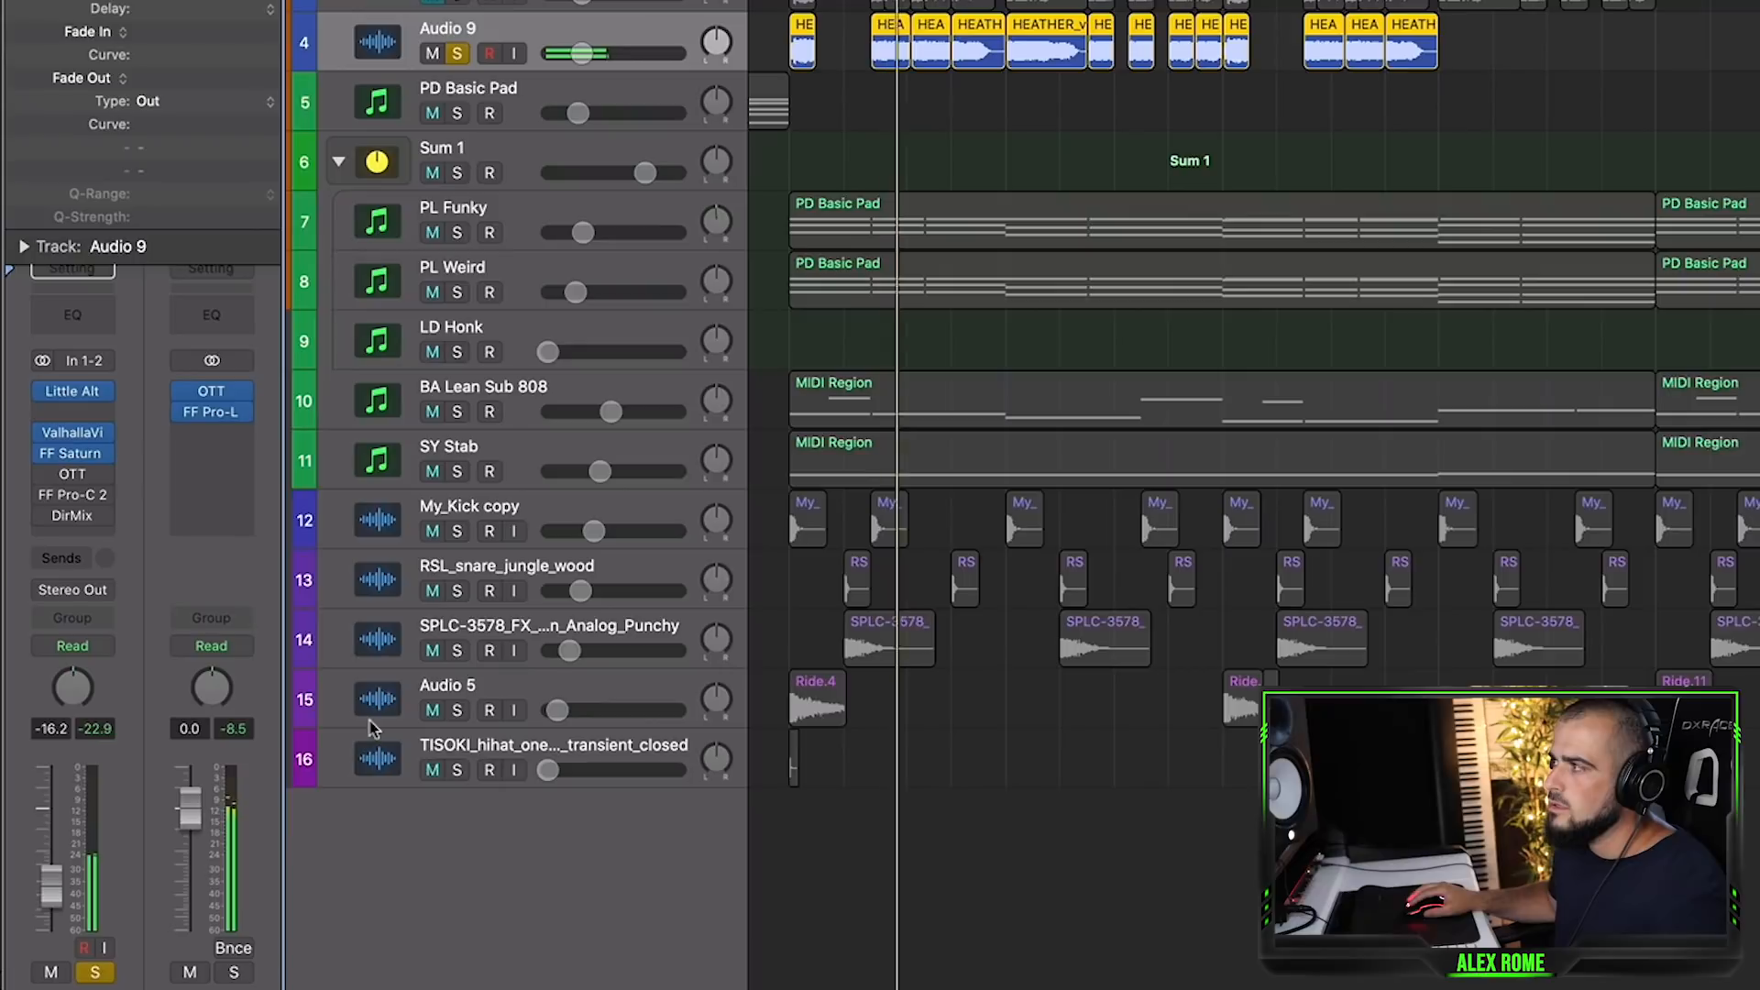
scroll(372, 733, up, 1)
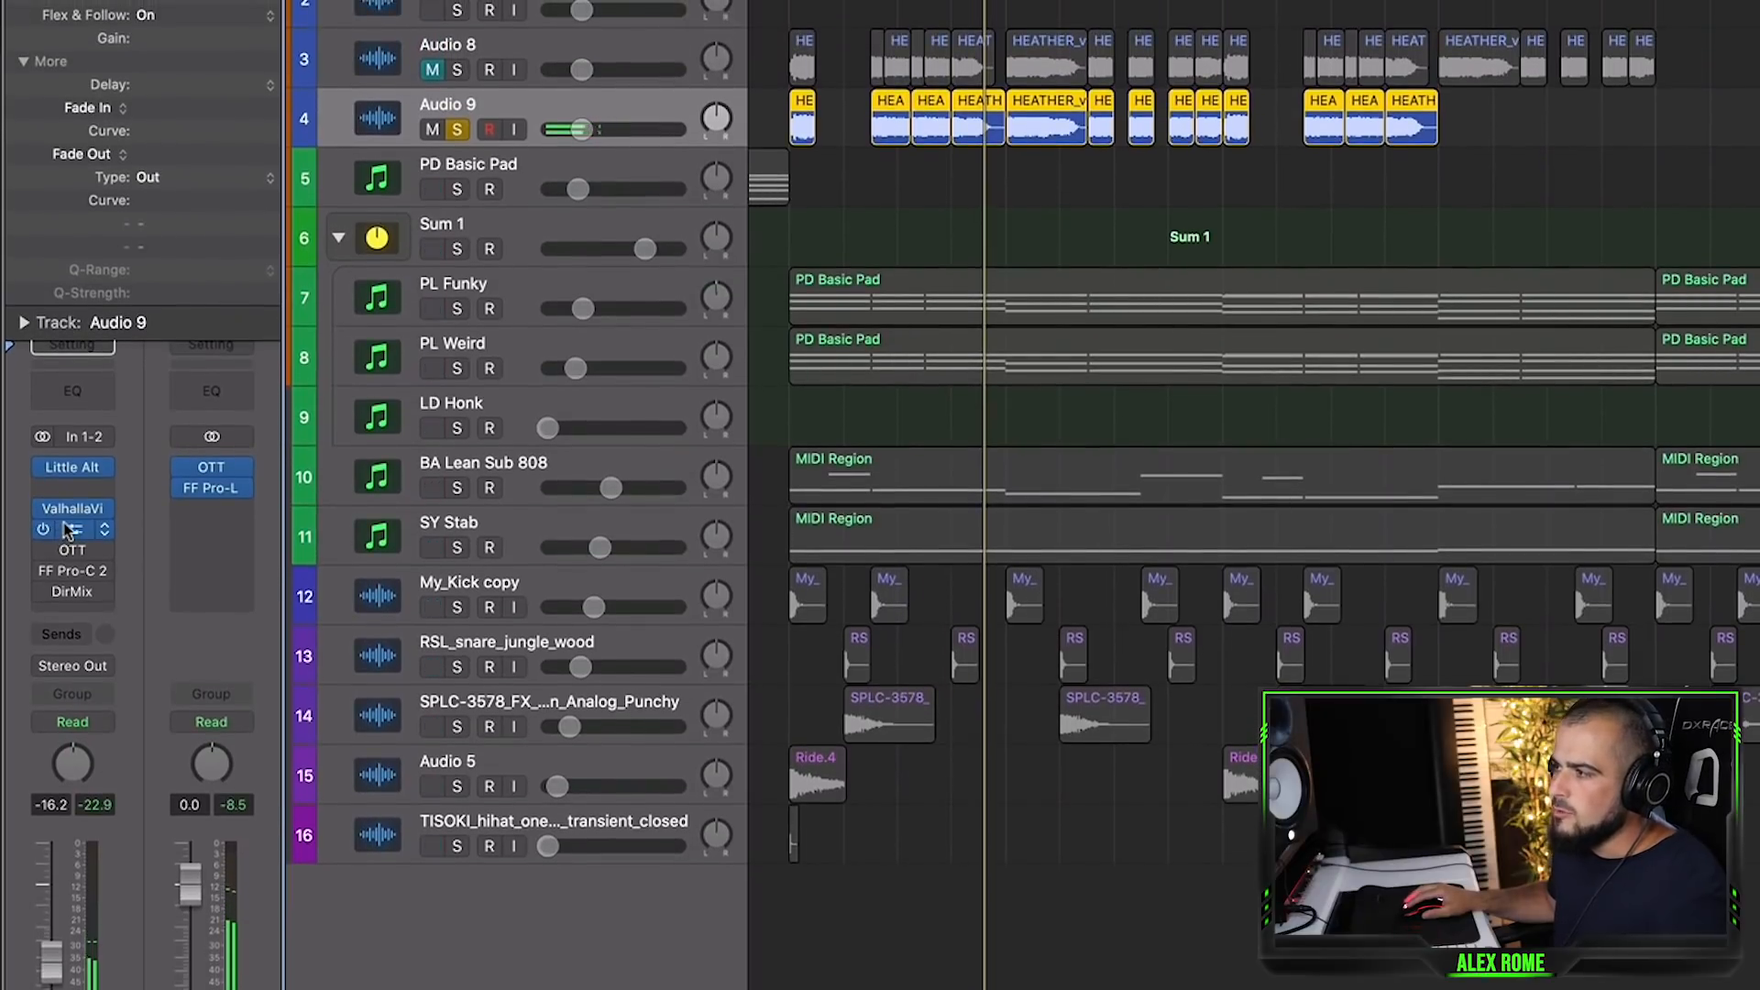
click(74, 531)
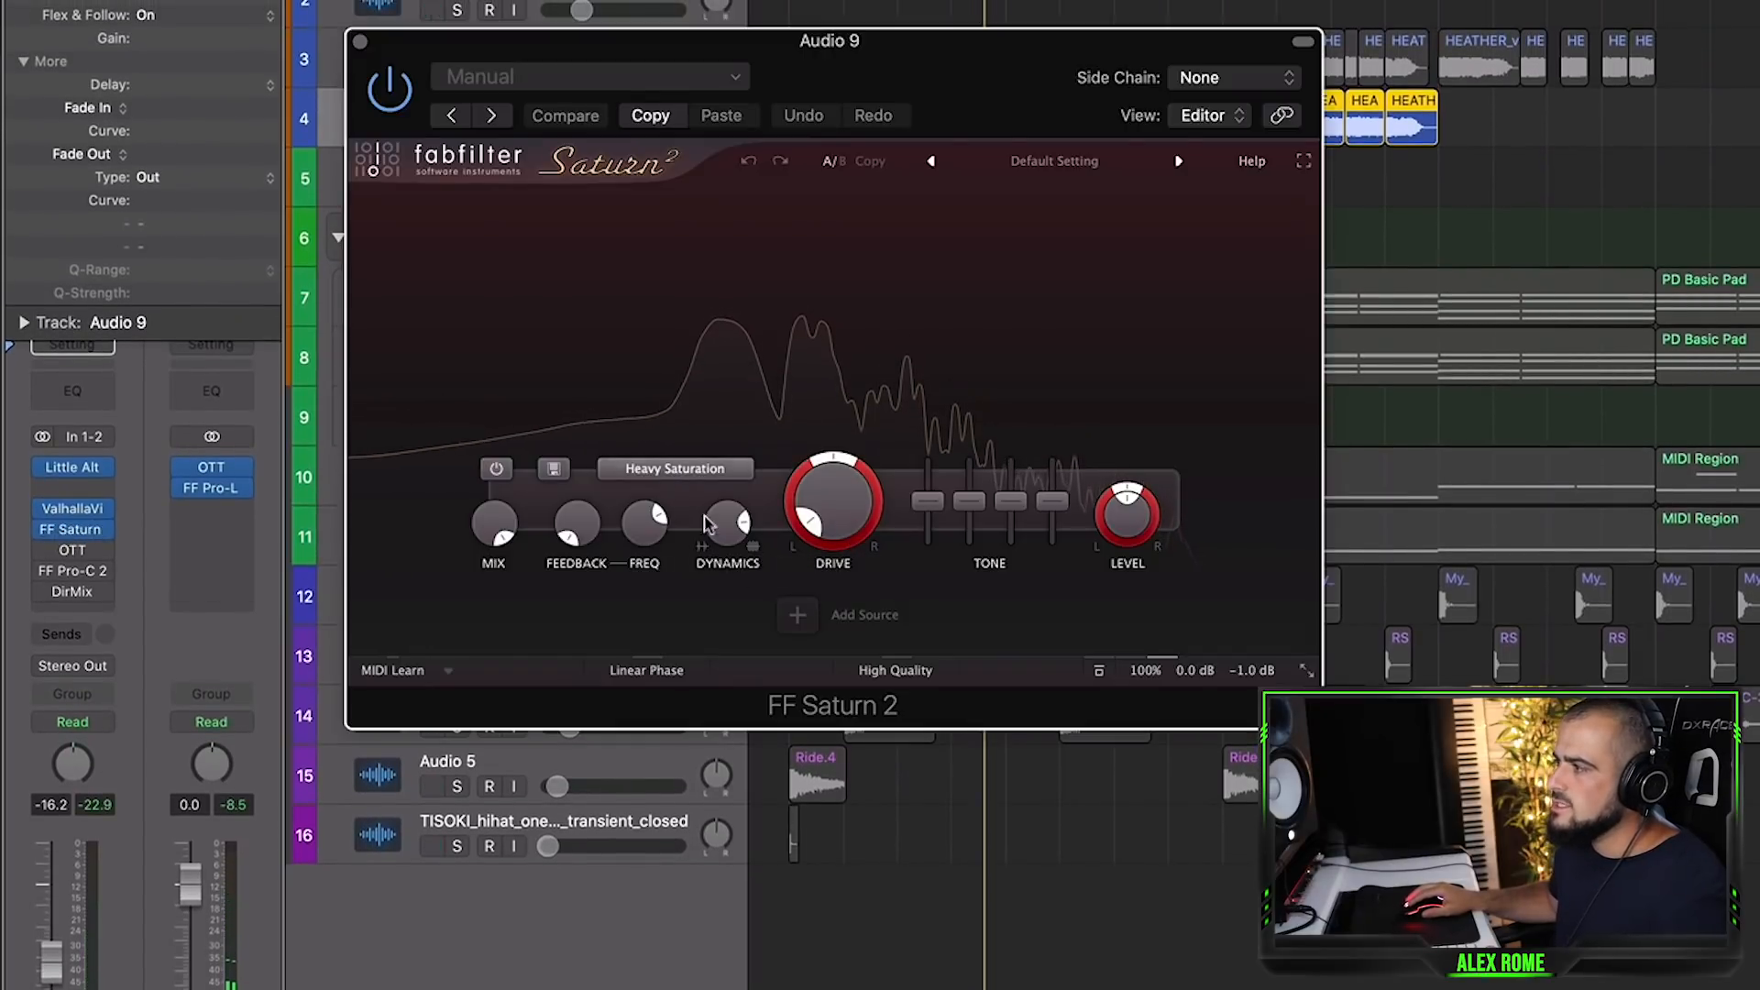
mouse_move(721, 536)
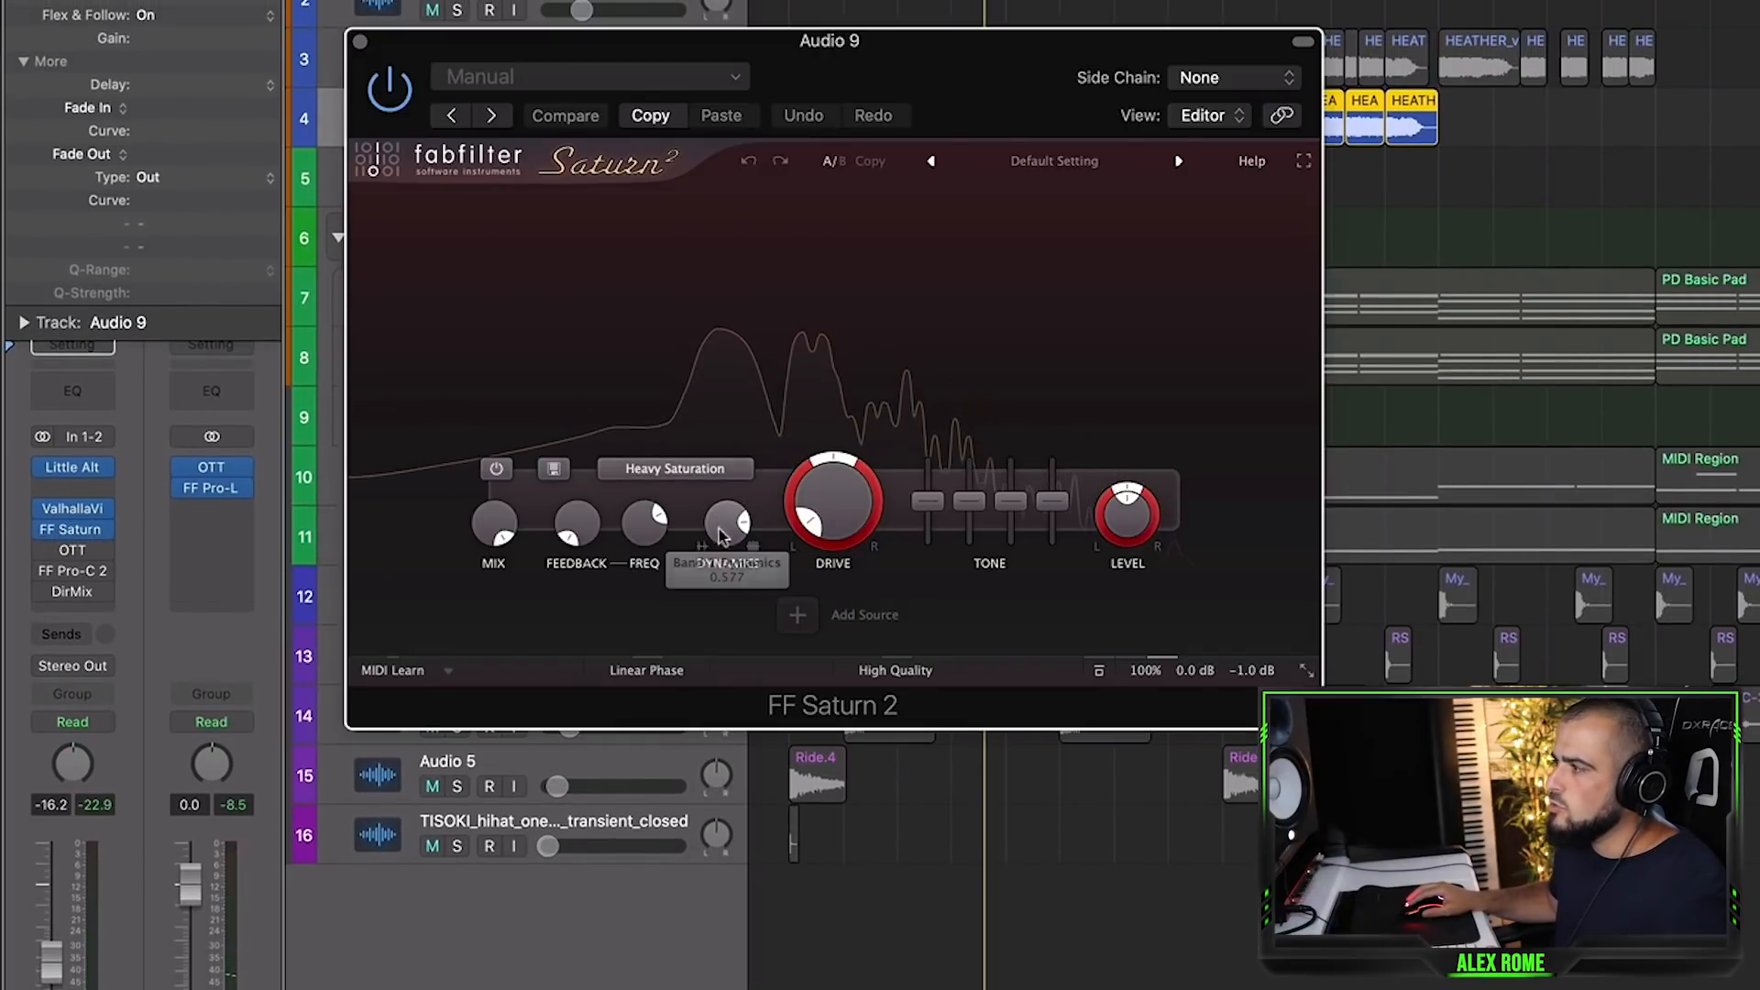
click(360, 43)
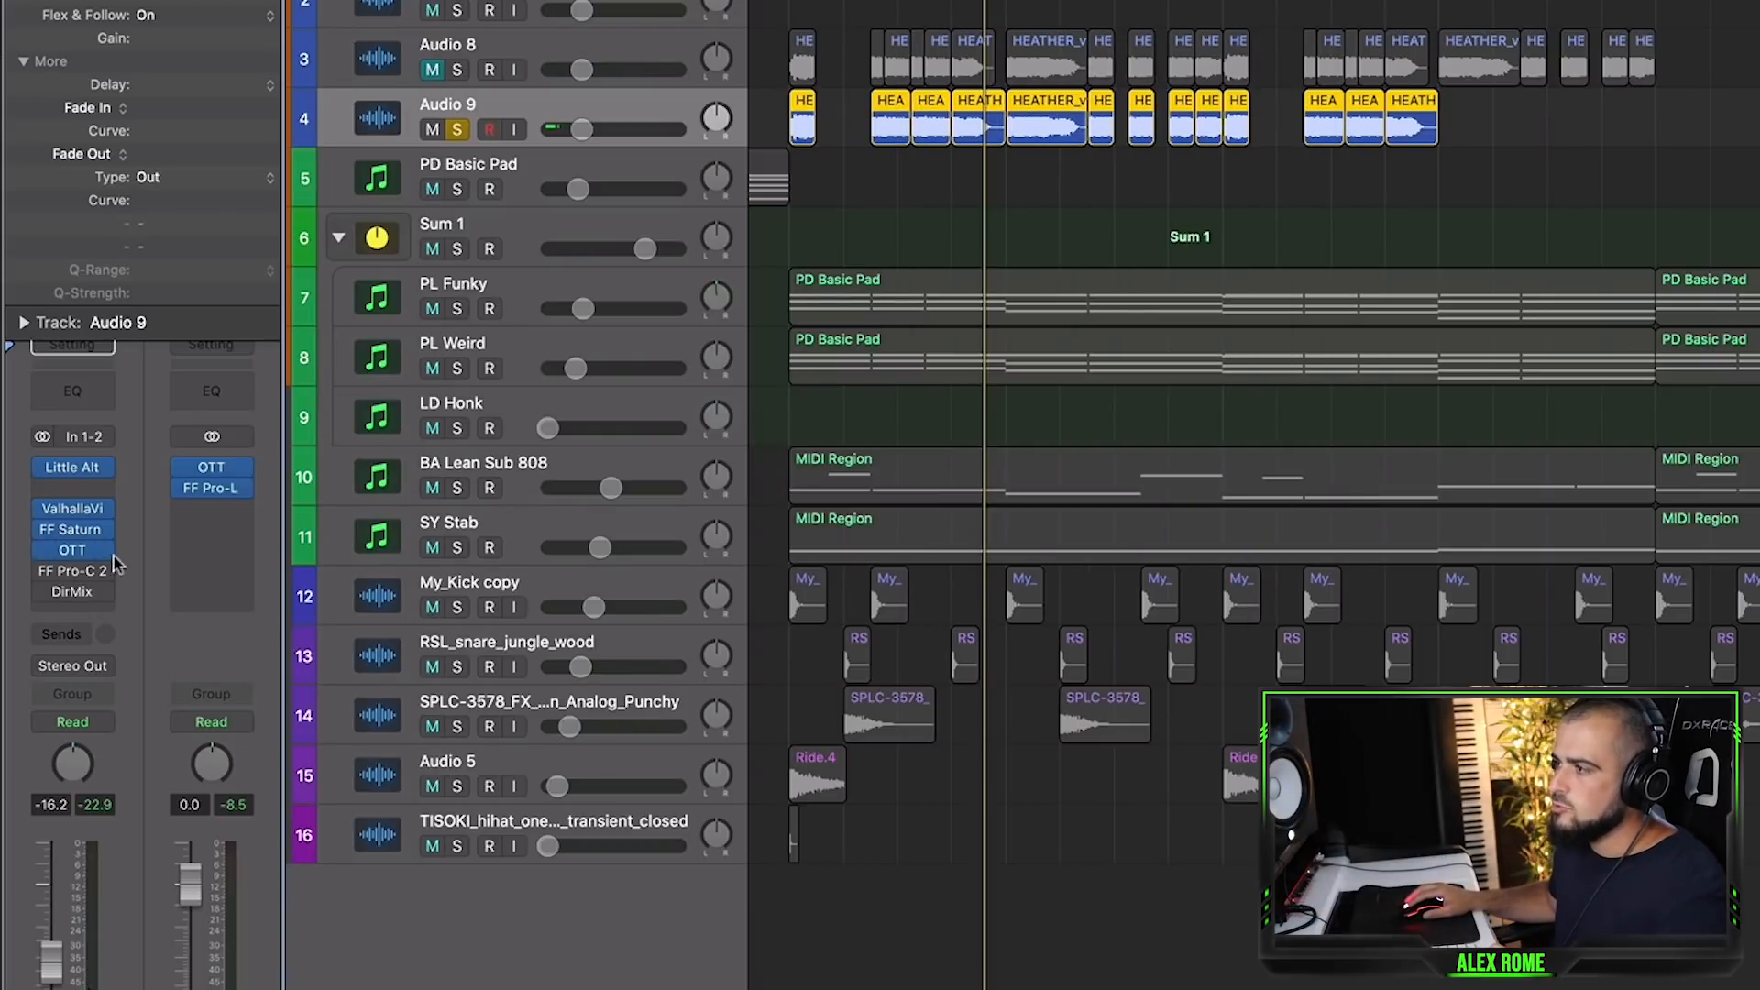
Step: Audition the chops with OTT, FF Pro-C 2 and DirMix switched on and unsolo Audio 9
key(space)
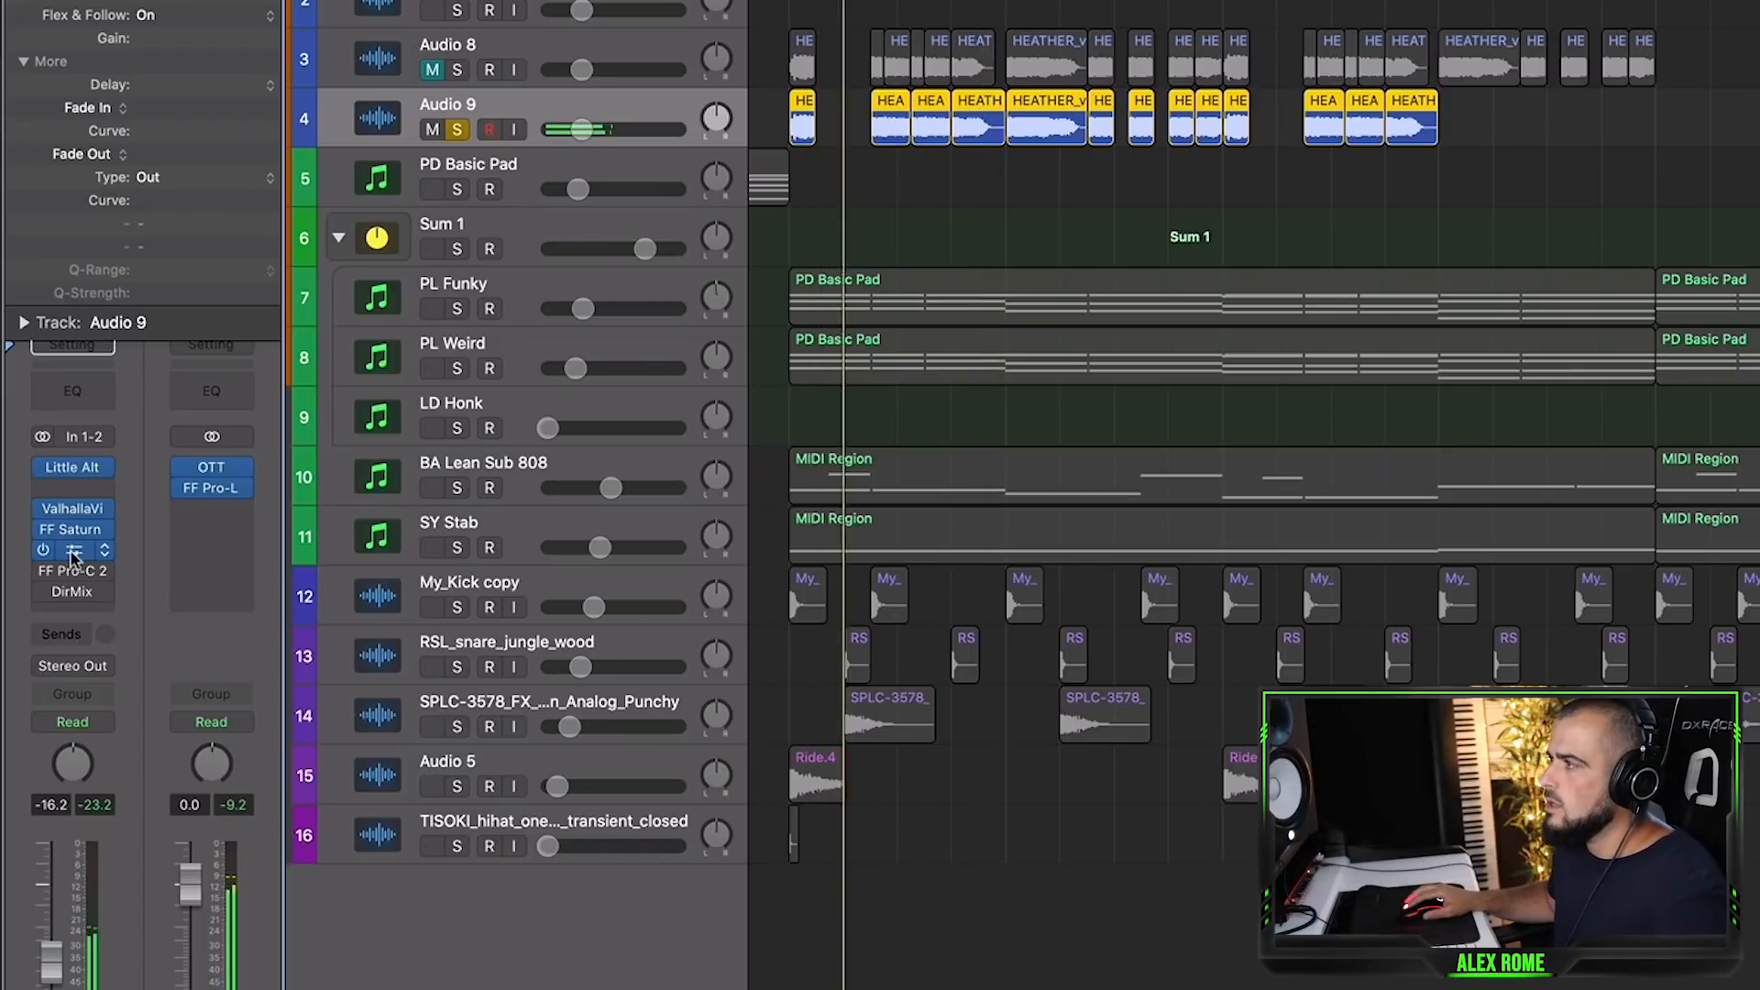
click(848, 138)
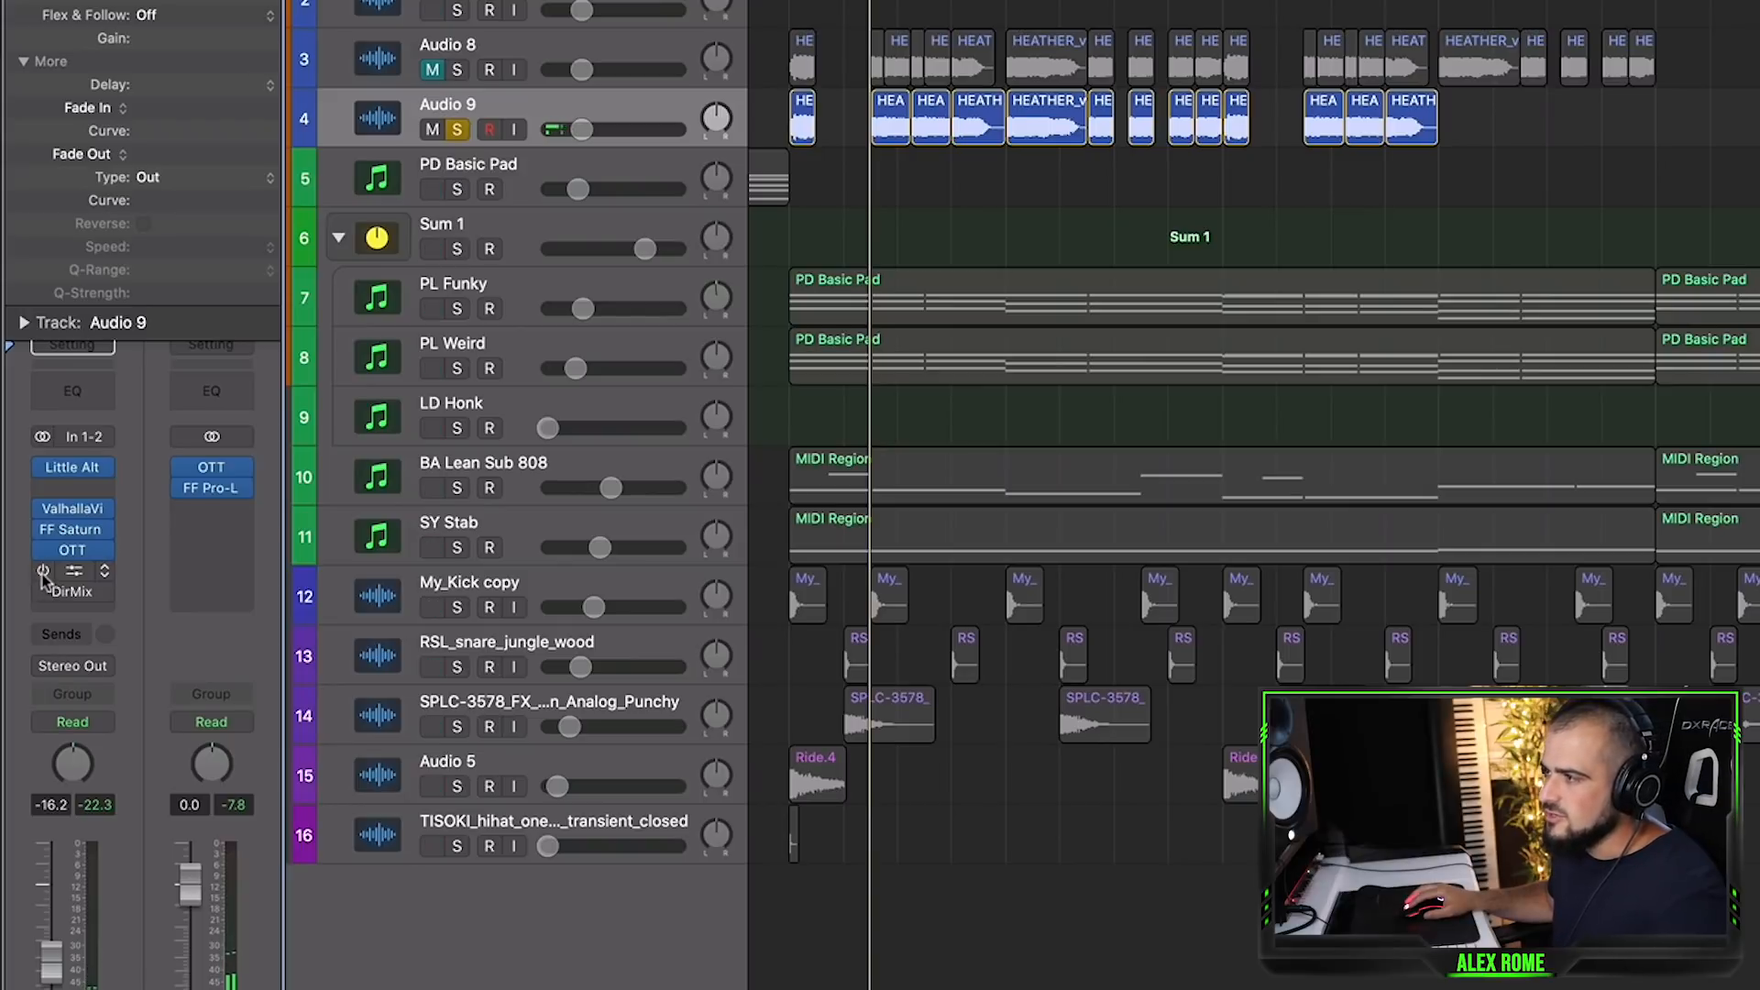
click(456, 129)
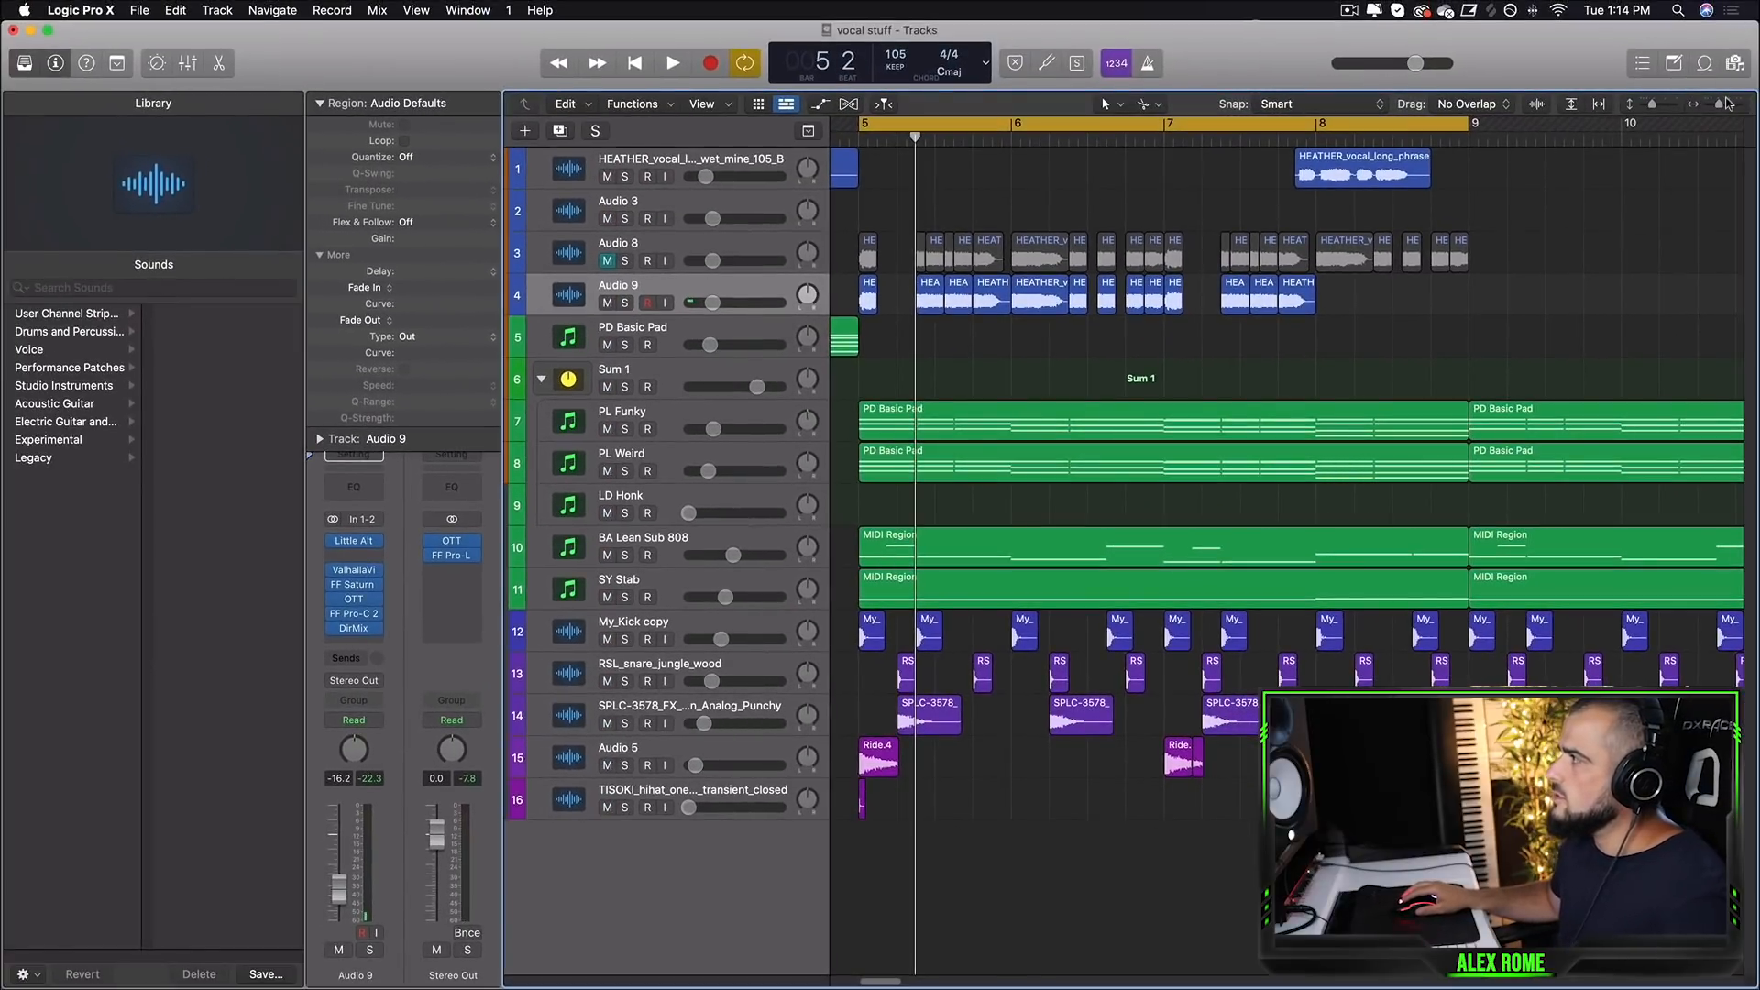
Step: Repeat the bars 5 to 8 regions of the vocal phrase, Audio 8 and Audio 9 tracks once, starting at bar 9
drag(1726, 102, 1722, 103)
drag(1194, 323, 894, 159)
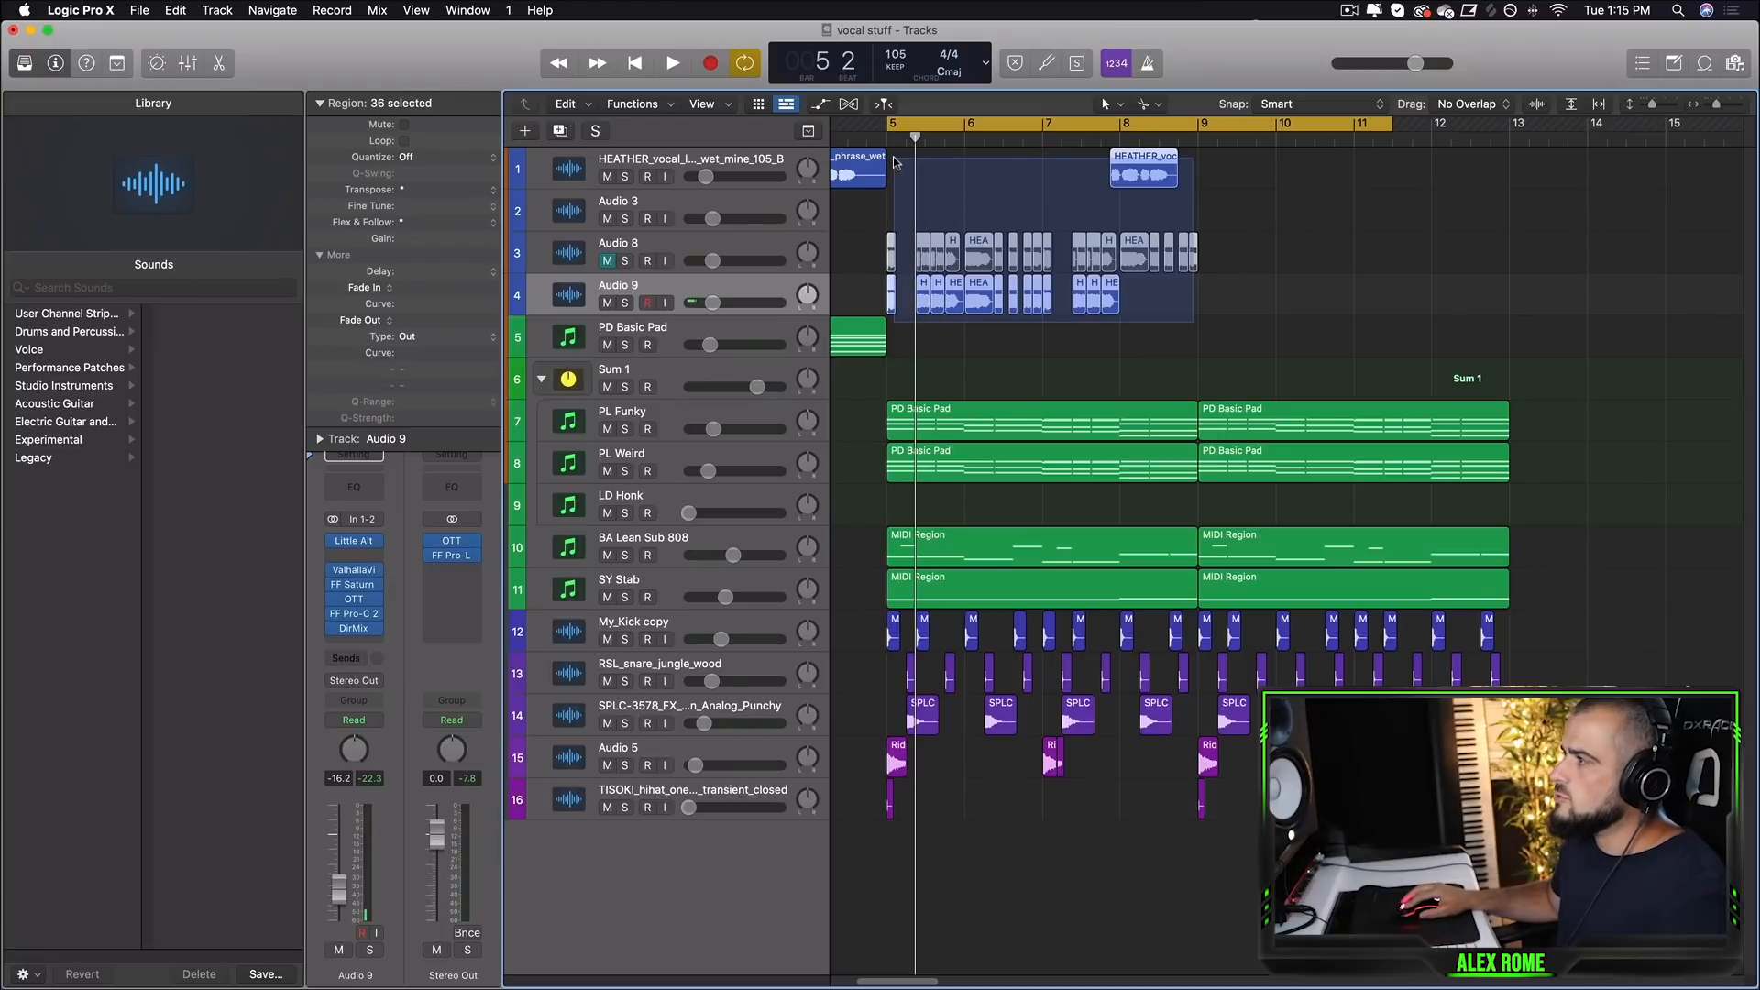
key(super+r)
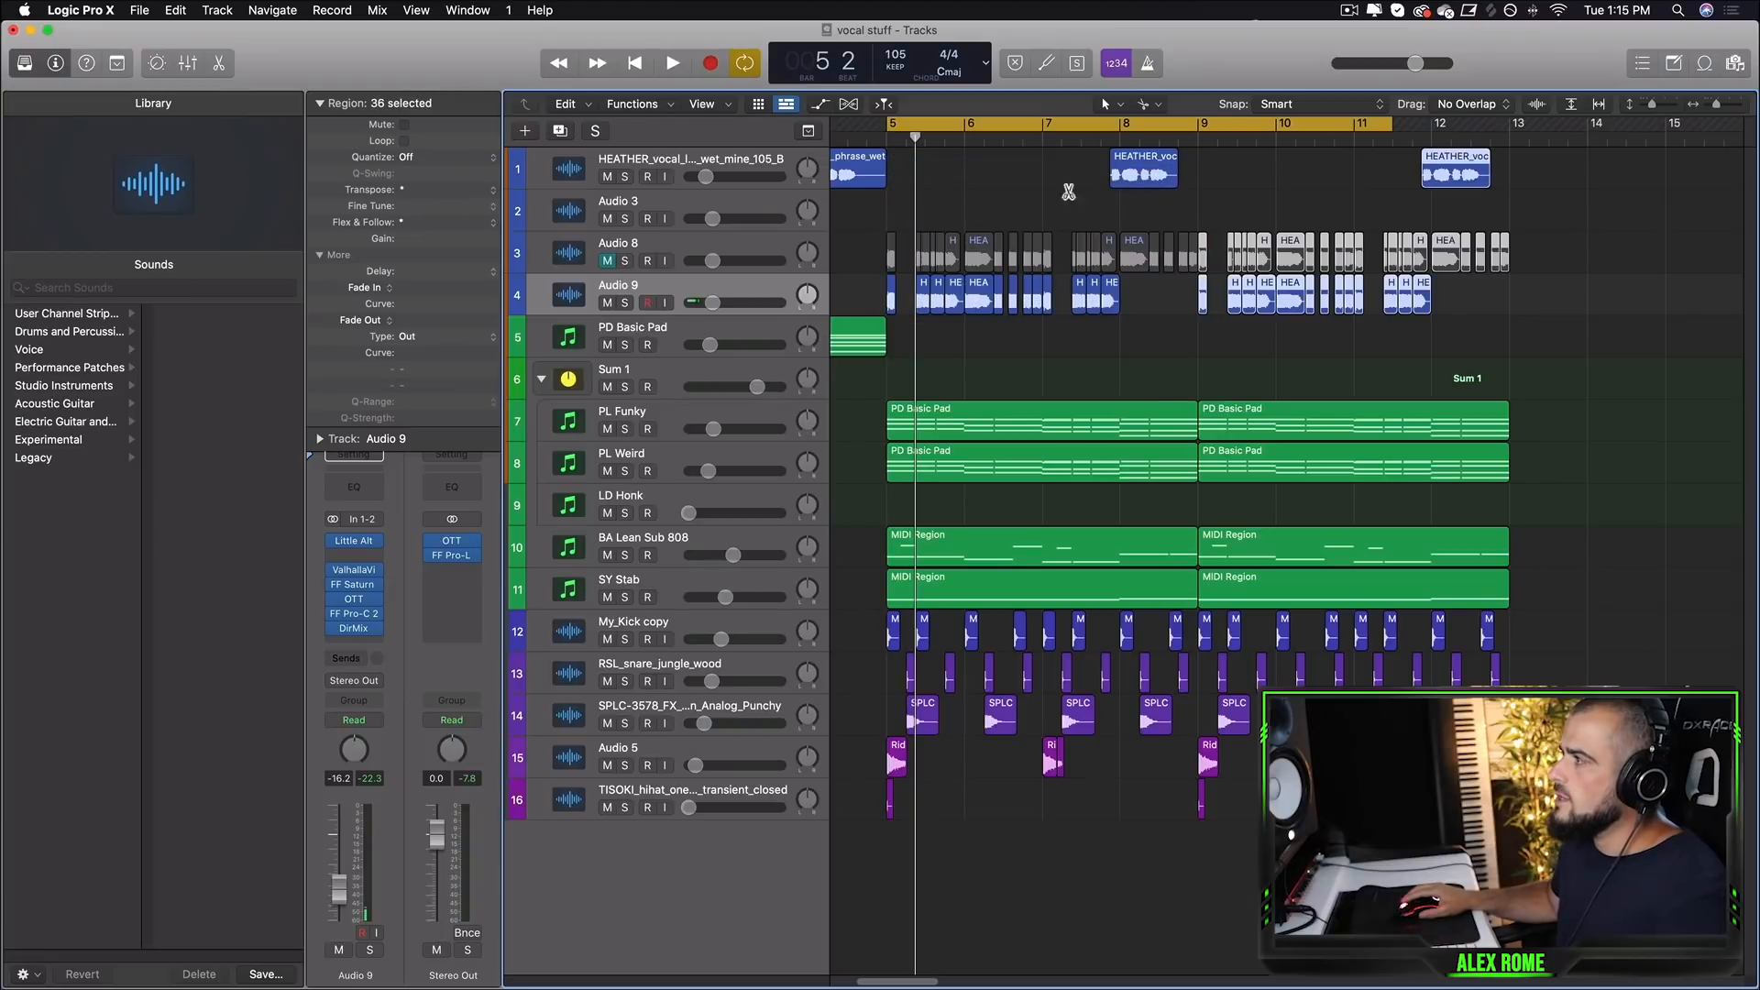
Step: Extend the end of the cycle range to bar 13 and play from the long vocal phrase before bar 5
drag(1386, 125, 1517, 124)
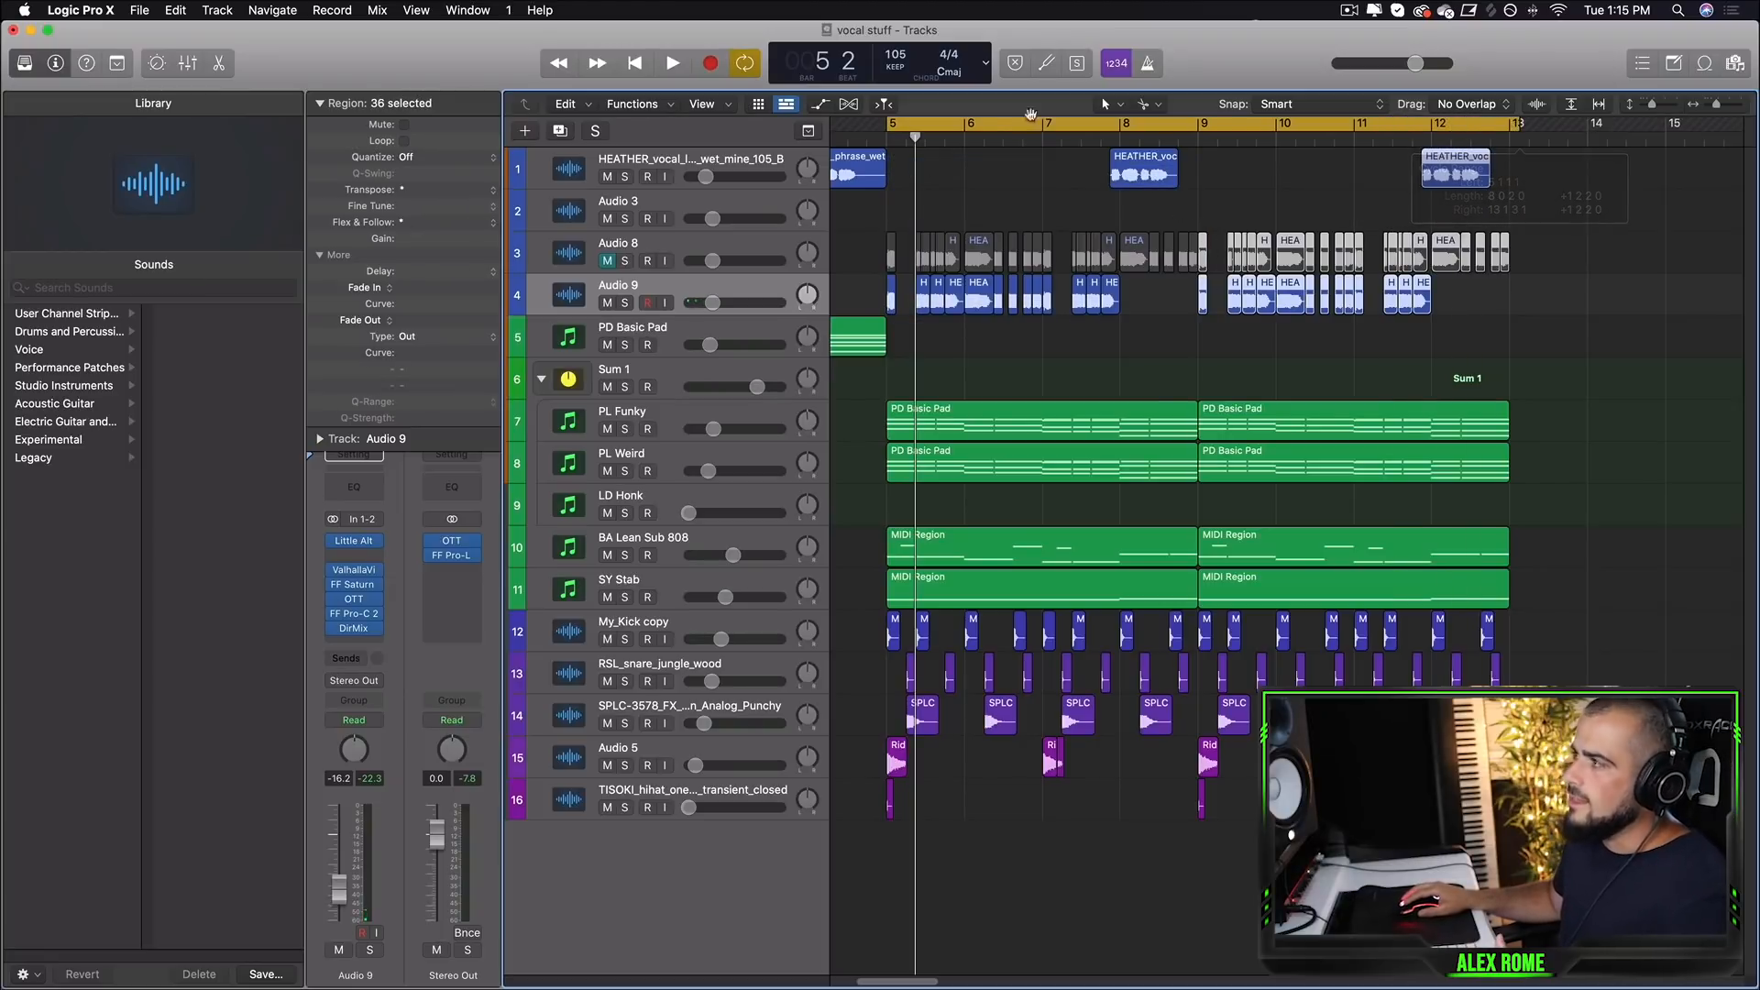
drag(882, 134, 973, 137)
click(985, 507)
key(space)
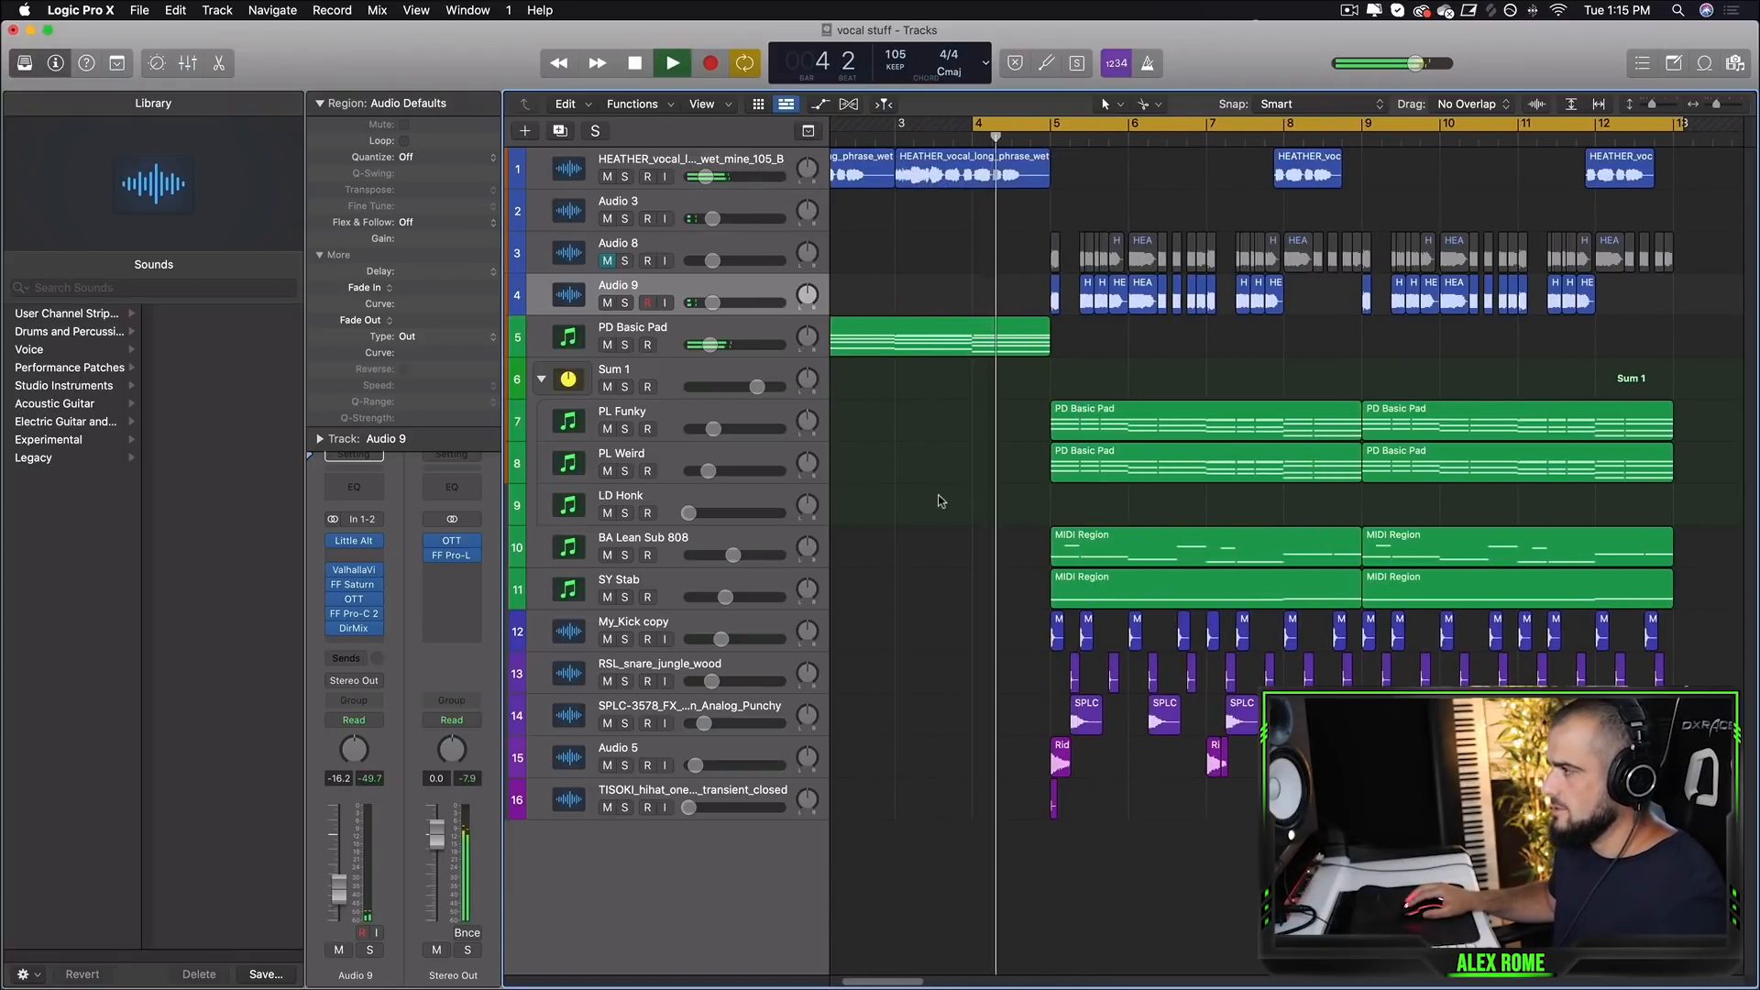